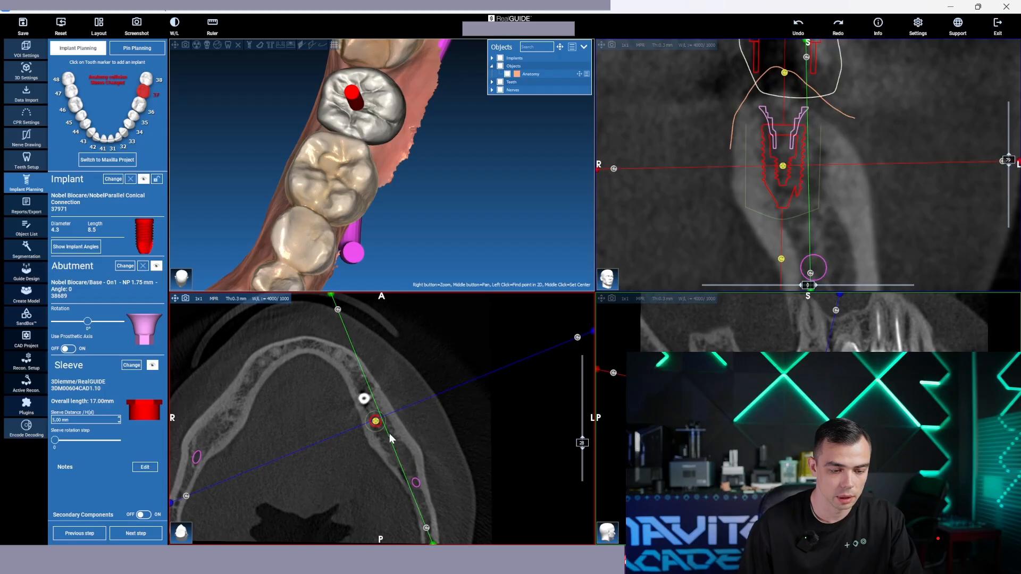
Centre the slice views on the tooth 37 implant and examine its position in the bone, crown and cross-sections
left_click(376, 421)
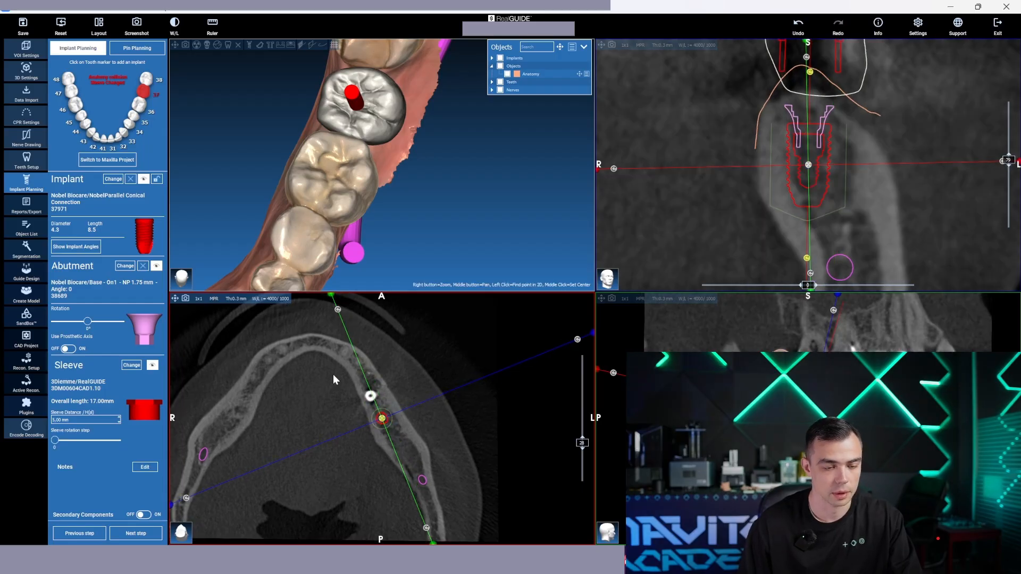
left_click_drag(383, 276, 397, 227)
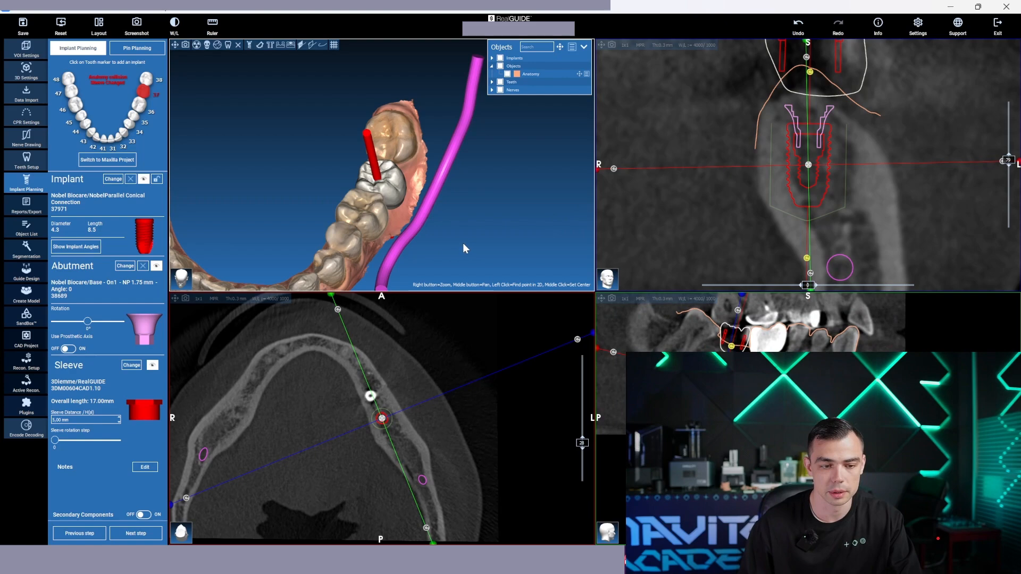
left_click_drag(463, 243, 449, 254)
scroll(461, 247, "up", 5)
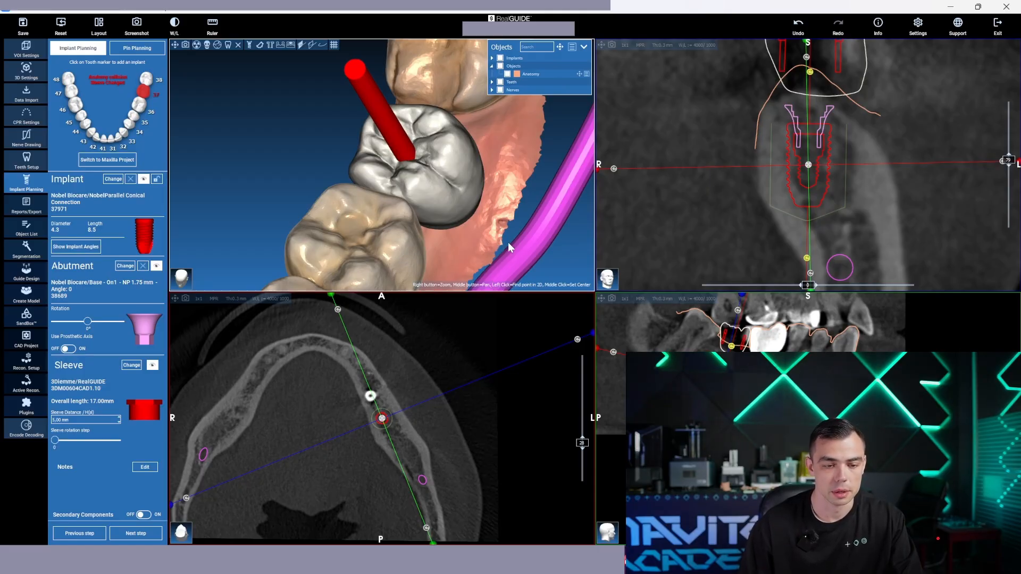
scroll(508, 242, "down", 3)
scroll(767, 101, "up", 4)
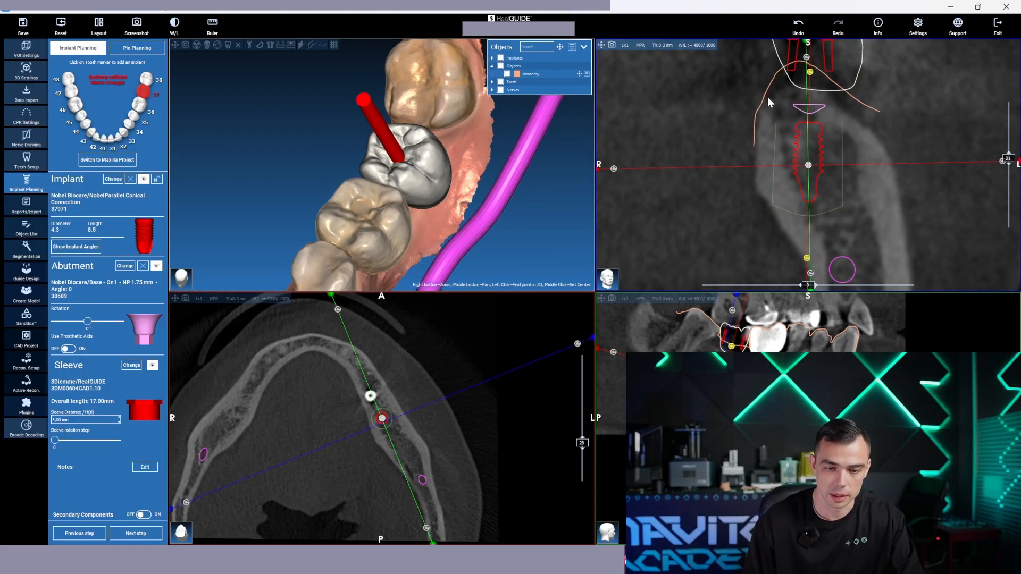
scroll(767, 101, "down", 3)
scroll(767, 101, "down", 3)
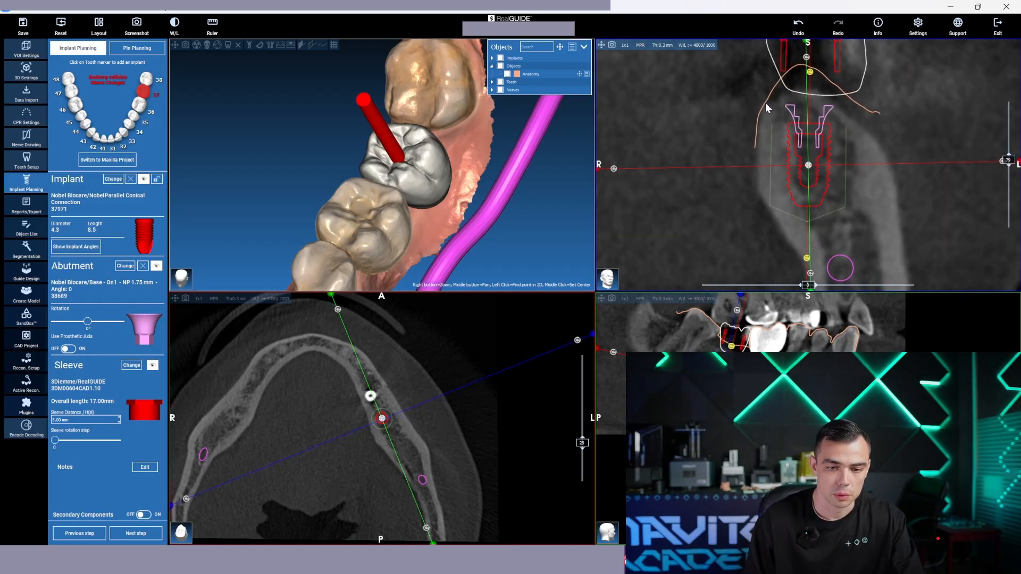
Hide the Teeth group and show the exposed tooth 37 sleeve from the side, close to the gum
left_click(501, 83)
scroll(488, 183, "up", 5)
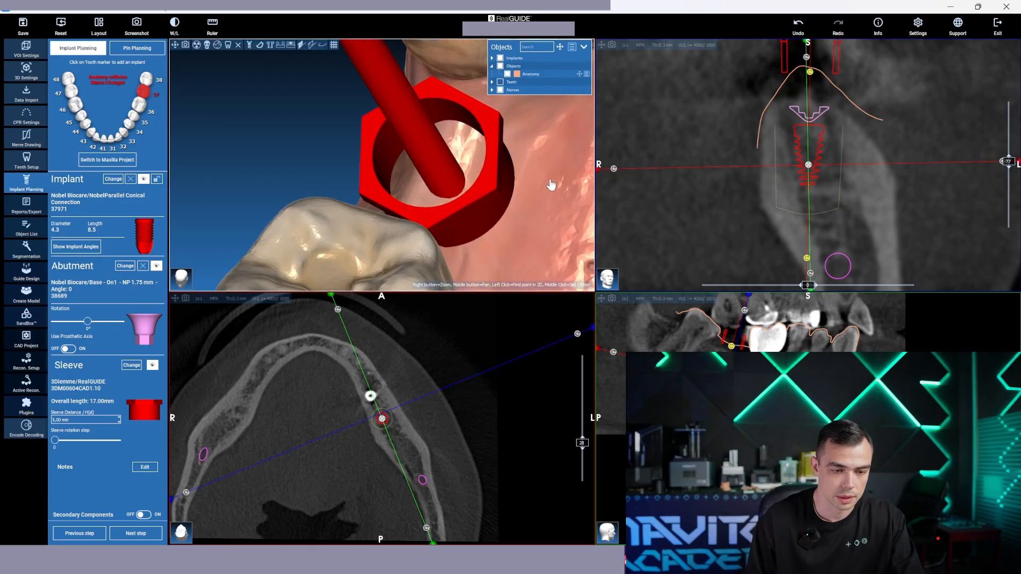
left_click_drag(549, 181, 275, 124)
left_click_drag(520, 134, 374, 177)
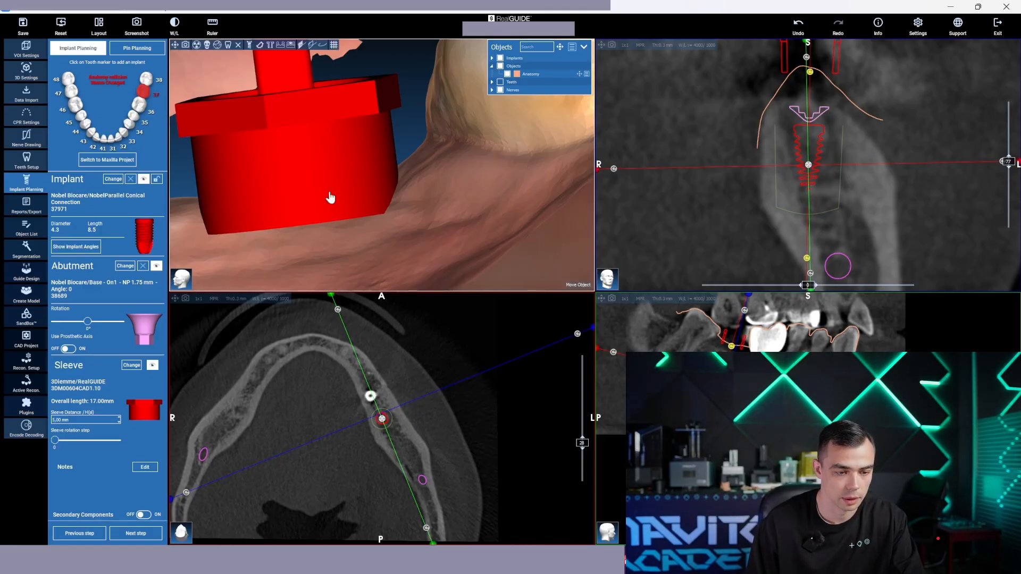
Try moving the tooth 37 implant with its sleeve in the 3D view, and undo the move
left_click_drag(330, 198, 321, 132)
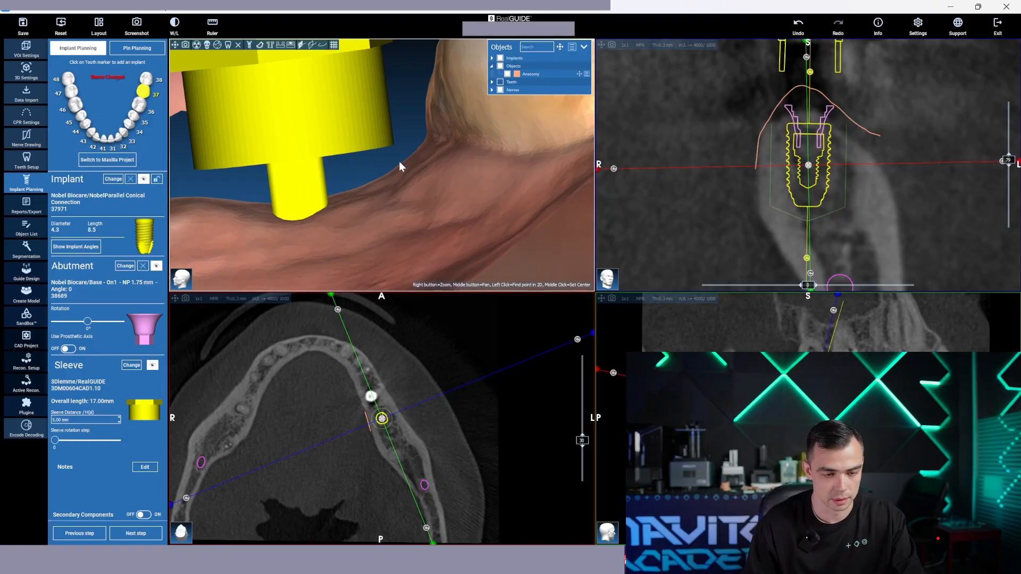
left_click(809, 31)
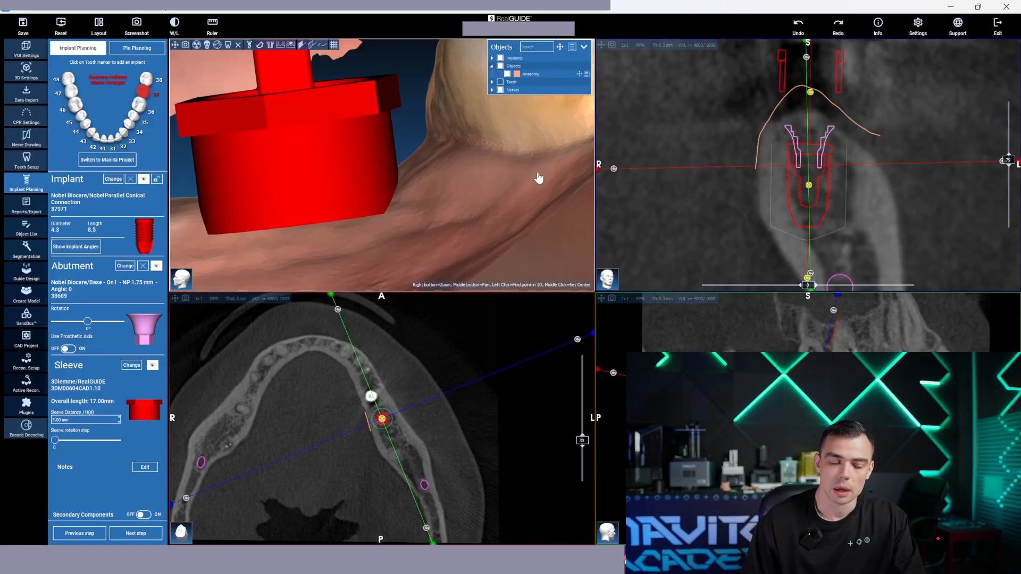
Examine in close-up the gap between the side of the tooth 37 sleeve, the gum and the neighbouring molar
left_click_drag(538, 175, 442, 121)
scroll(462, 207, "up", 5)
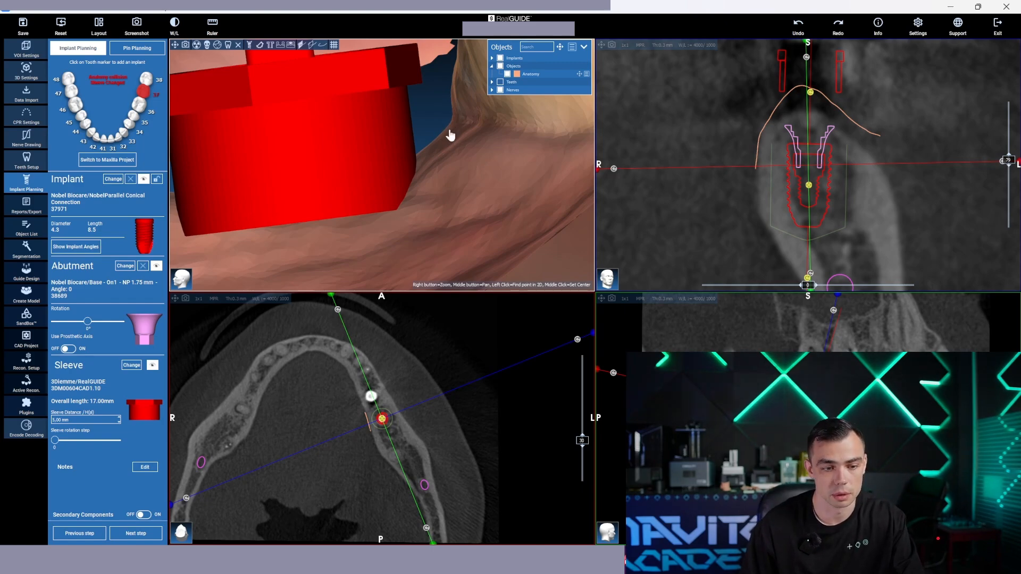
left_click_drag(449, 136, 451, 137)
scroll(449, 154, "up", 2)
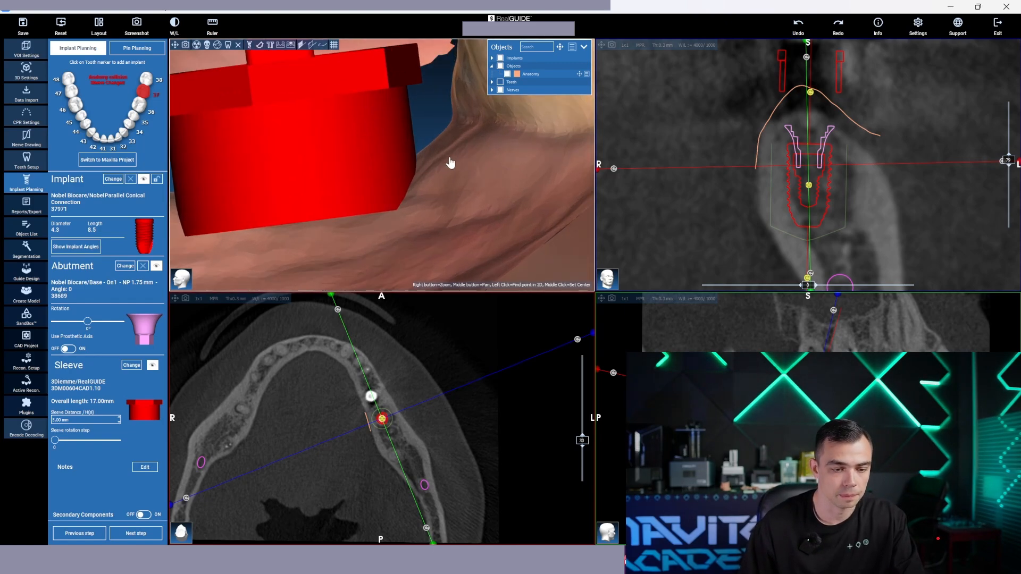
middle_click_drag(450, 164, 459, 213)
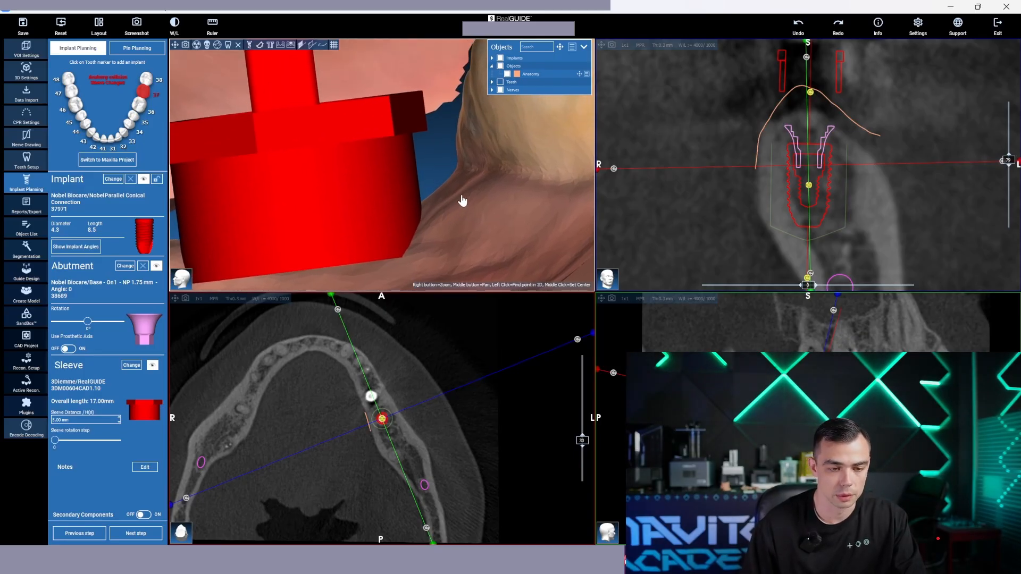
scroll(461, 203, "down", 2)
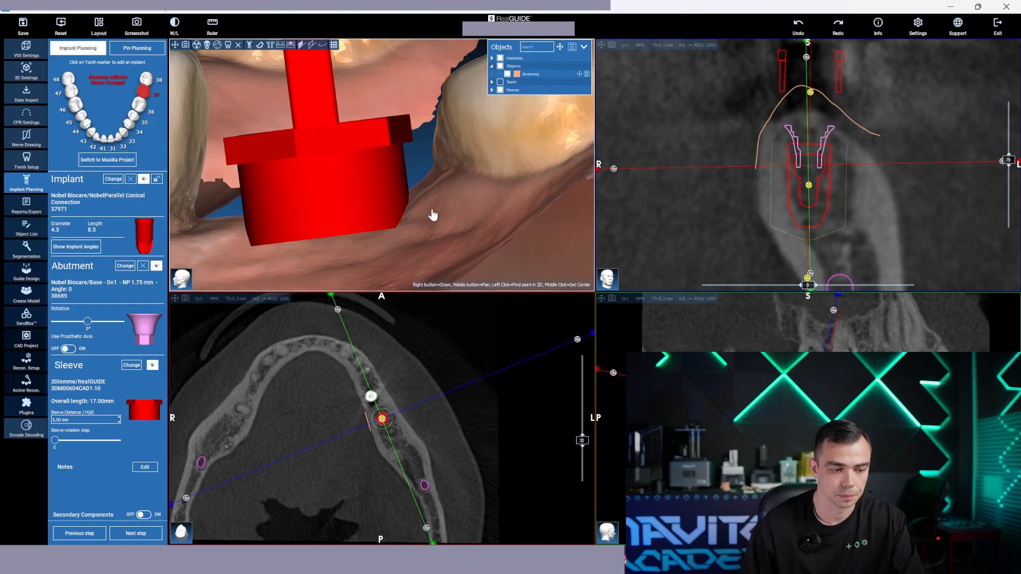
scroll(434, 205, "up", 3)
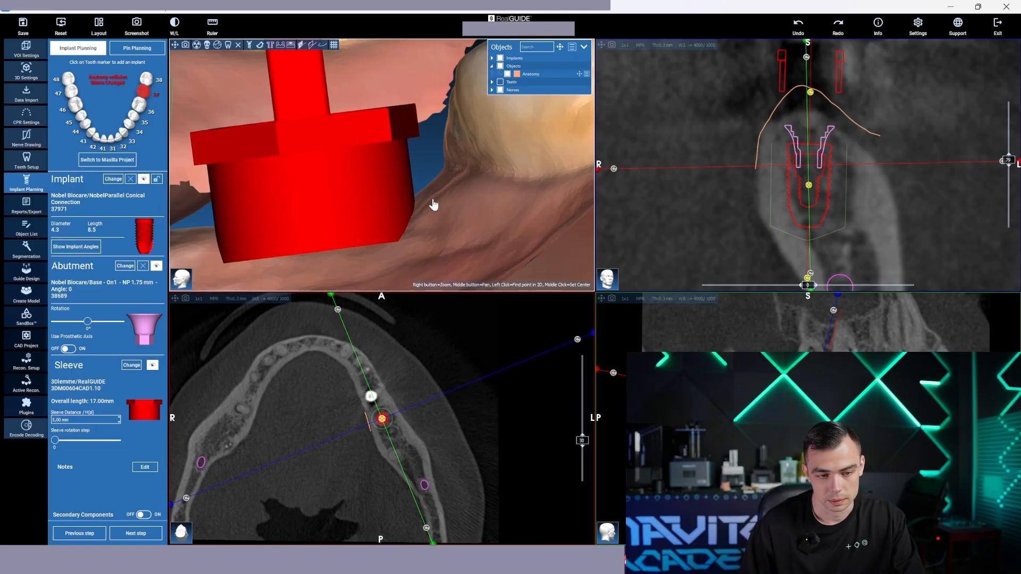
scroll(433, 199, "down", 5)
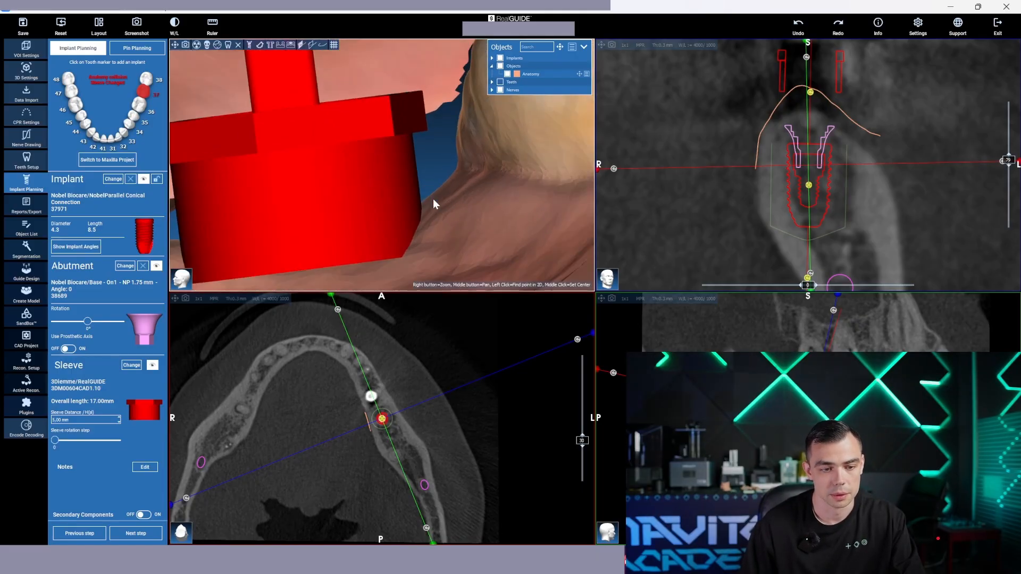
scroll(434, 201, "up", 3)
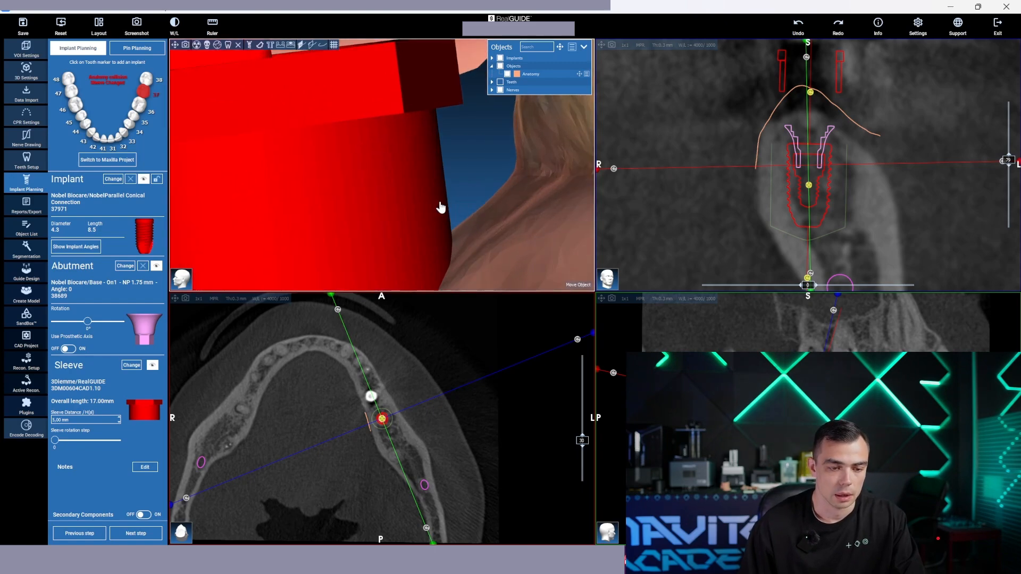
scroll(474, 212, "down", 1)
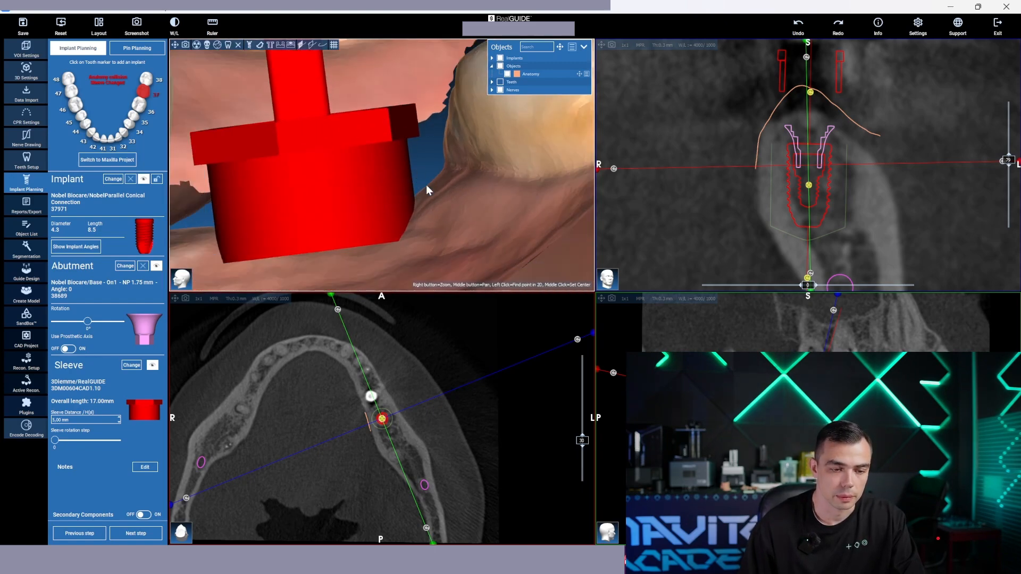
scroll(428, 184, "up", 5)
mouse_move(458, 142)
left_mouse_down()
mouse_move(474, 150)
mouse_move(451, 138)
left_mouse_up()
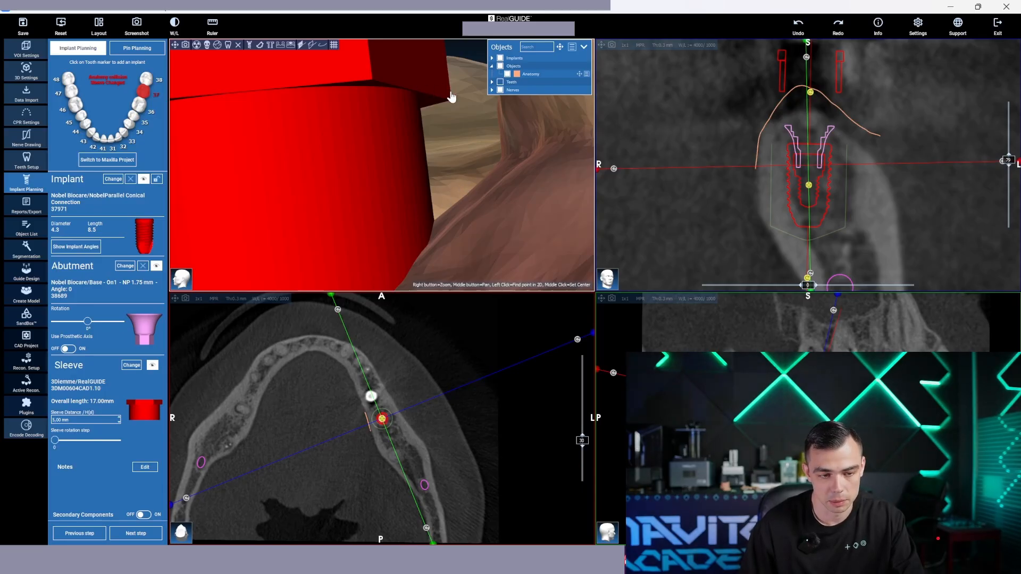
left_click_drag(451, 96, 379, 209)
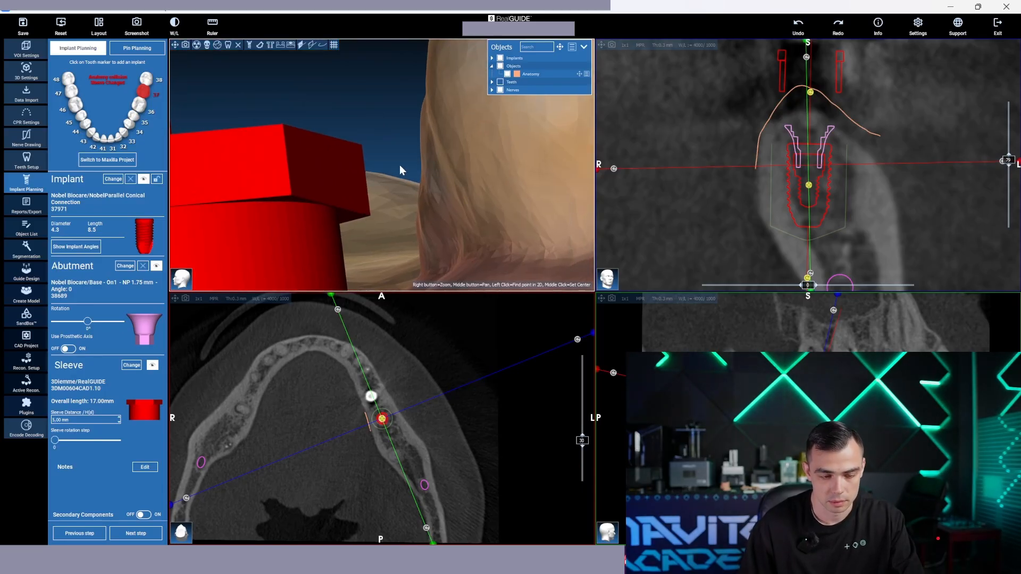
left_click_drag(400, 169, 372, 164)
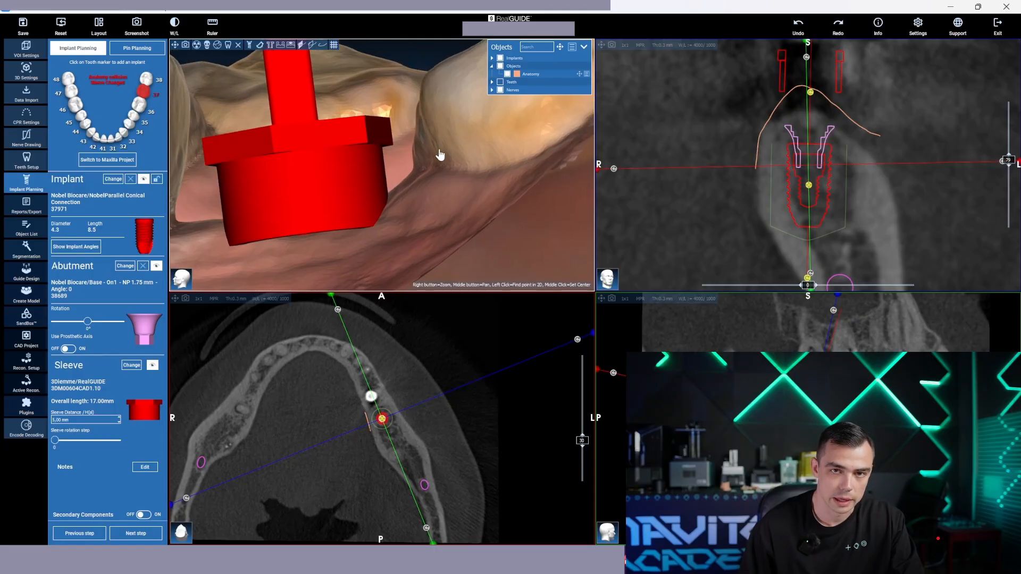
scroll(394, 167, "up", 5)
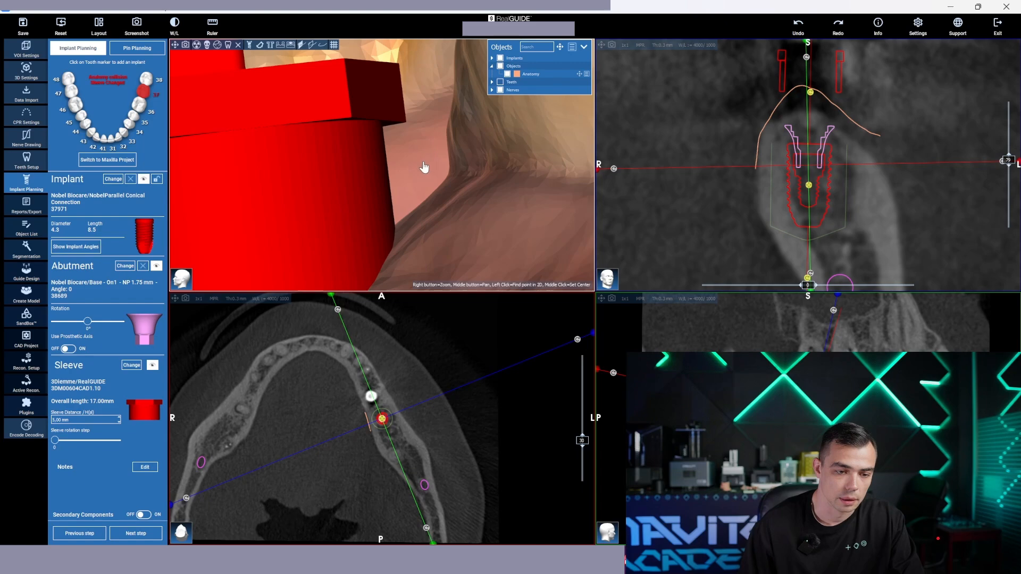
scroll(425, 168, "down", 5)
left_click_drag(425, 169, 467, 200)
scroll(406, 178, "up", 2)
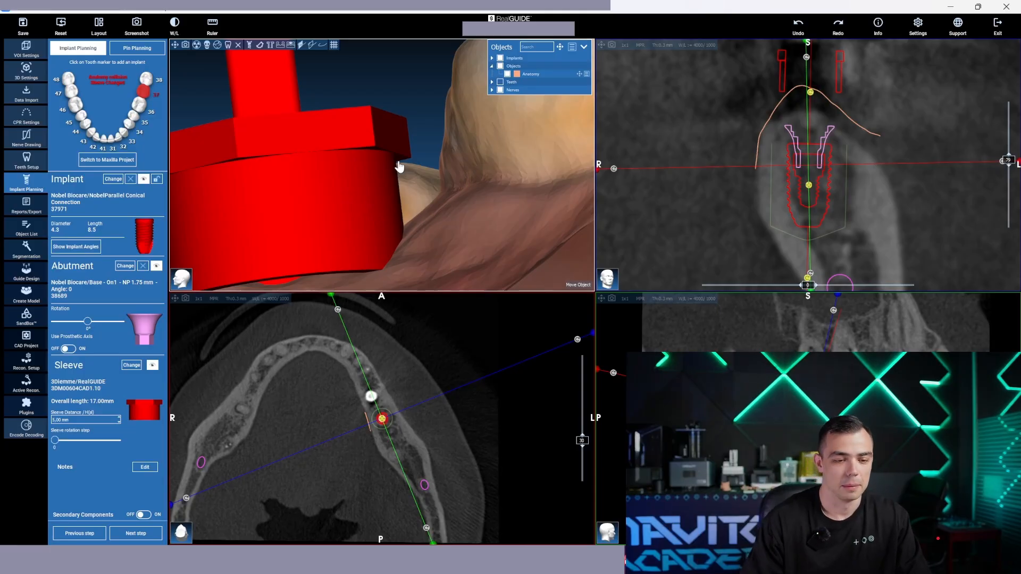
Inspect the sleeve's lower edge and underside where they meet the gum, from below and from the side
scroll(477, 242, "up", 1)
middle_click_drag(479, 237, 496, 147)
scroll(498, 195, "up", 1)
left_click_drag(496, 147, 442, 136)
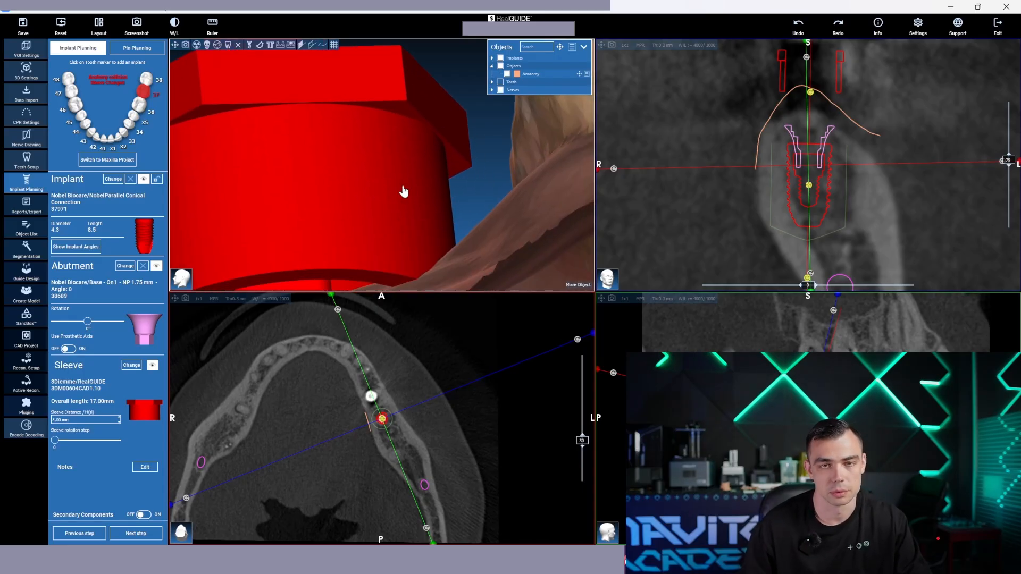
scroll(404, 190, "down", 2)
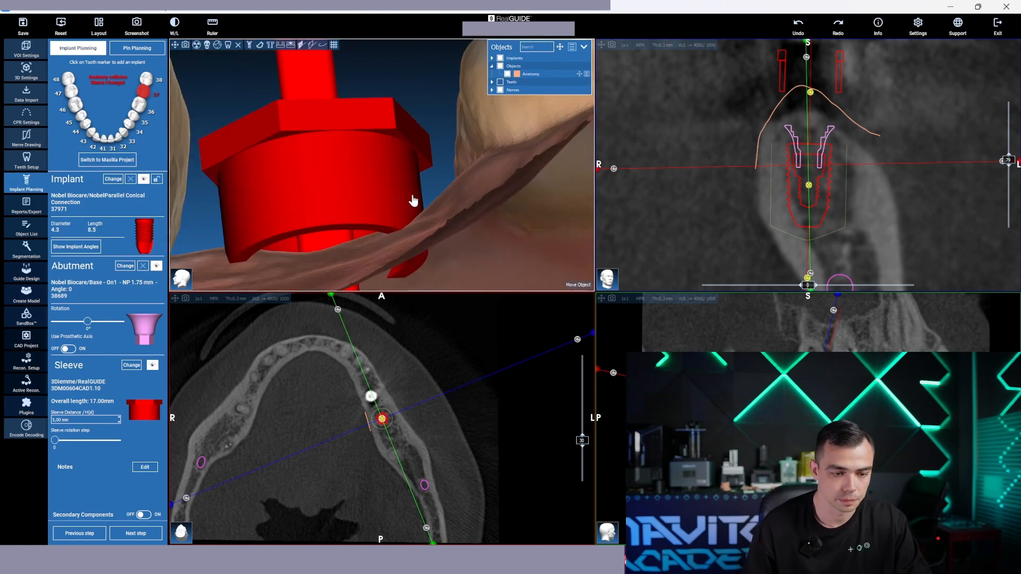
scroll(435, 190, "up", 1)
middle_click_drag(435, 191, 431, 166)
left_click_drag(431, 171, 456, 228)
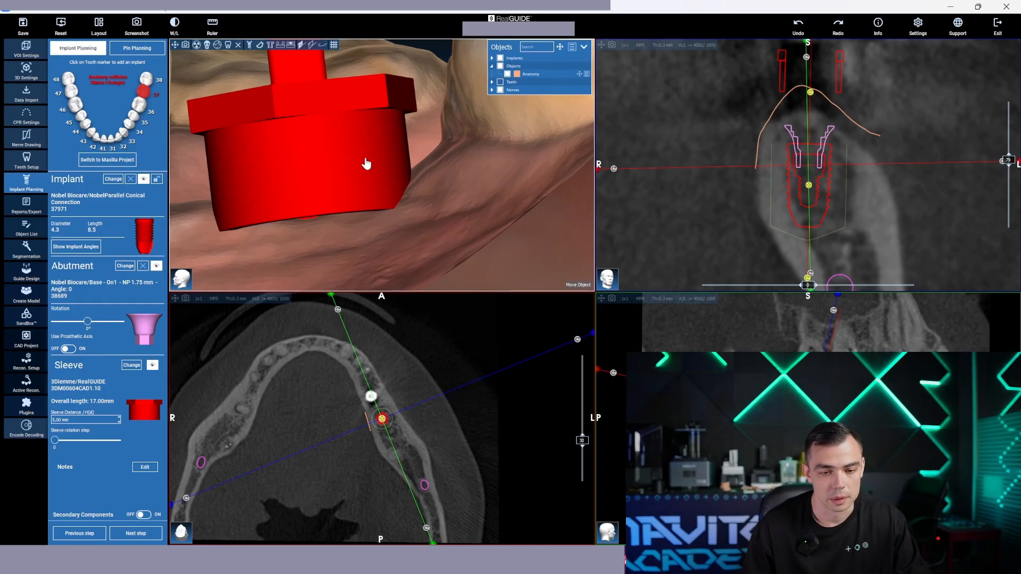
scroll(371, 159, "down", 2)
left_click_drag(442, 145, 436, 165)
scroll(439, 193, "up", 3)
scroll(421, 167, "up", 3)
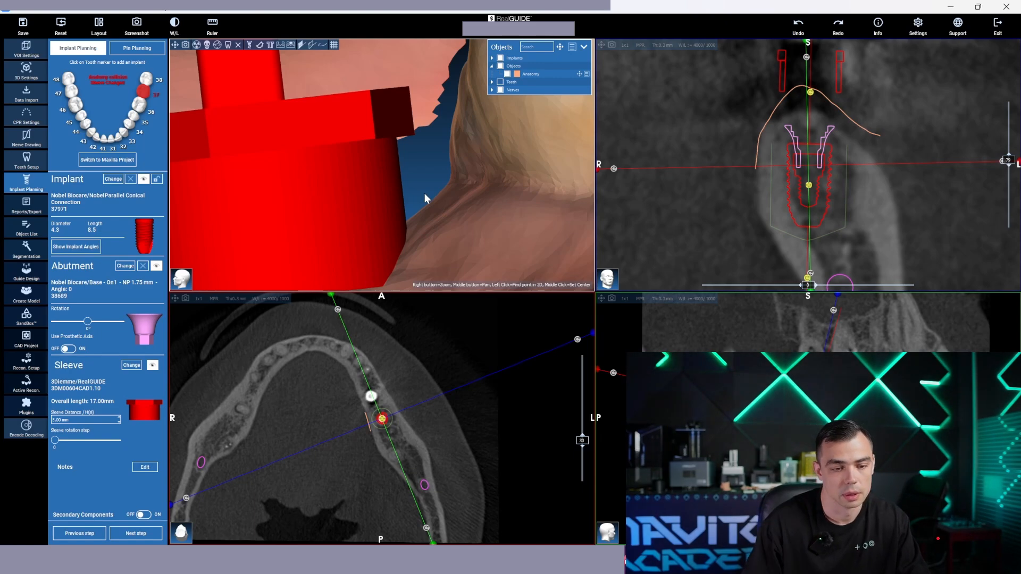
scroll(425, 193, "down", 5)
left_click_drag(435, 182, 457, 250)
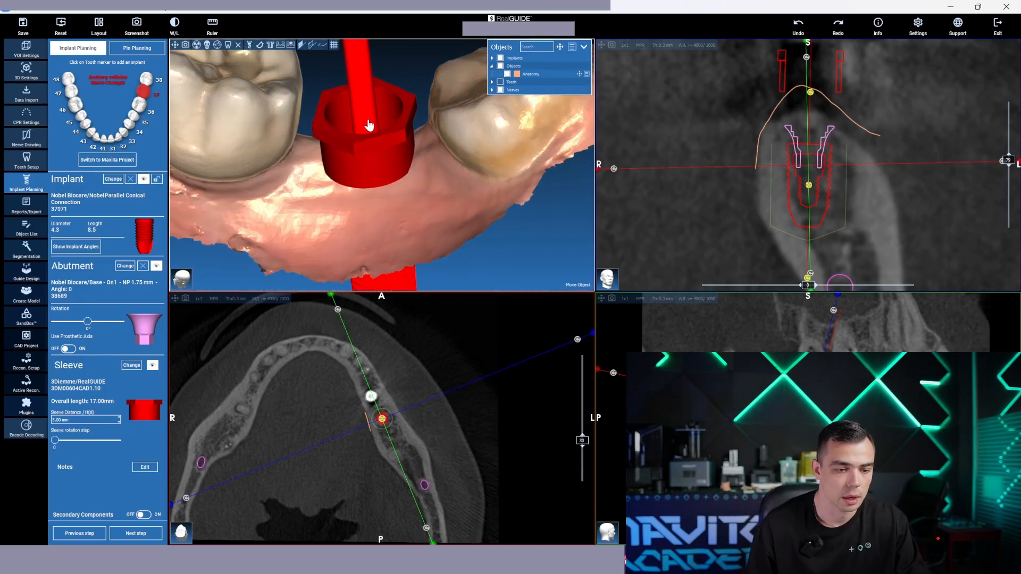
Check the sleeve's position between the two neighbouring molars from above and at an angle
left_click_drag(390, 144, 387, 172)
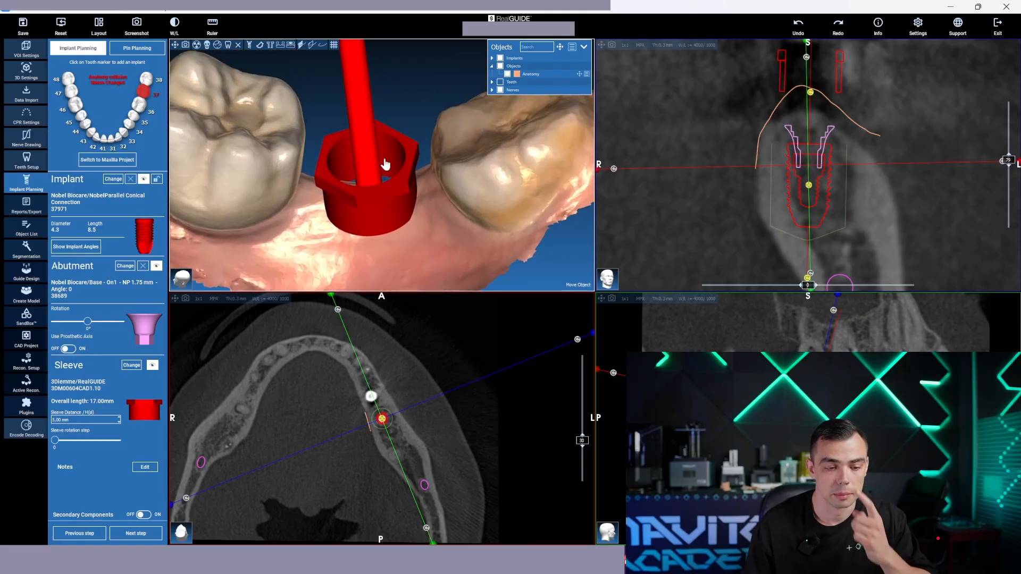
scroll(410, 155, "down", 1)
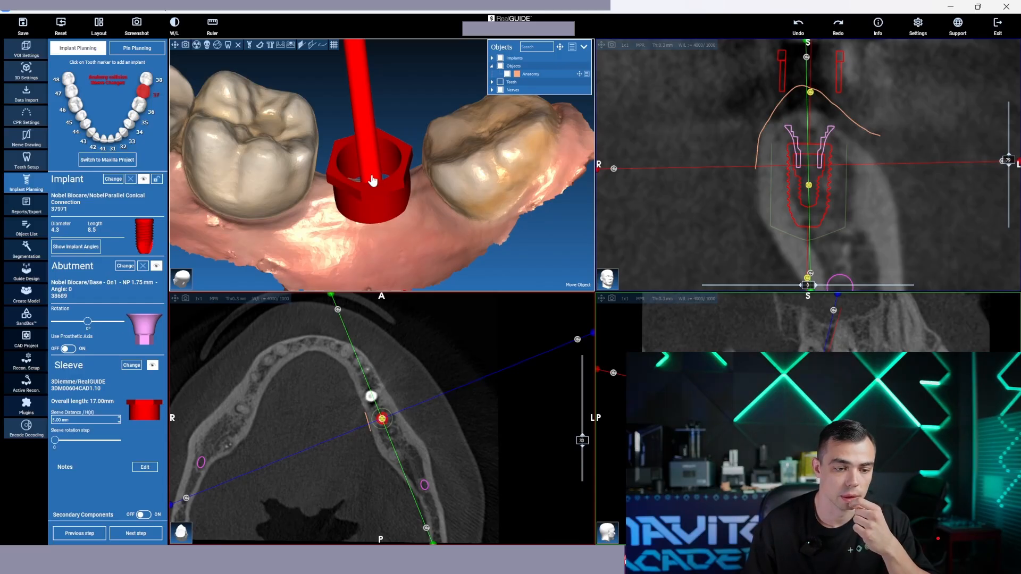
left_click_drag(372, 178, 426, 224)
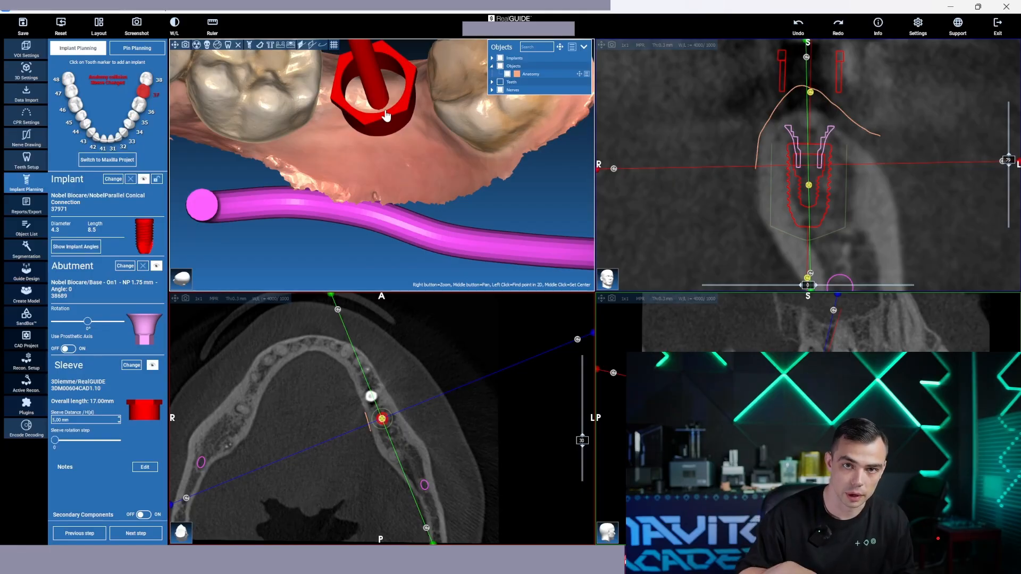
mouse_move(423, 117)
left_mouse_down()
mouse_move(418, 41)
mouse_move(440, 198)
mouse_move(409, 130)
left_mouse_up()
scroll(403, 146, "up", 4)
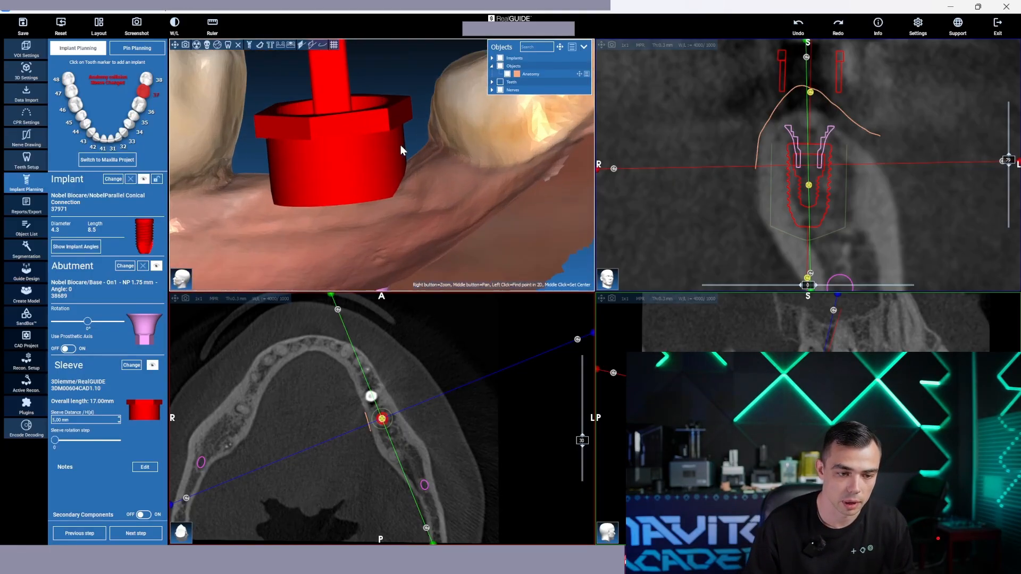
Try to measure a distance down the side of the tooth 37 sleeve in the 3D view and clear the measurement
scroll(446, 125, "up", 1)
scroll(450, 123, "up", 2)
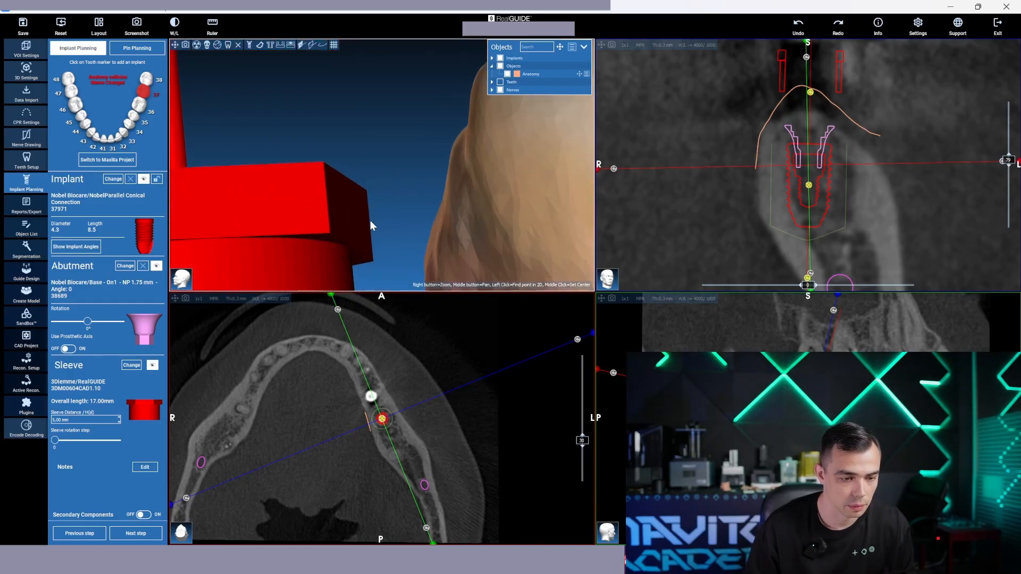
left_click_drag(372, 223, 386, 143)
left_click(213, 28)
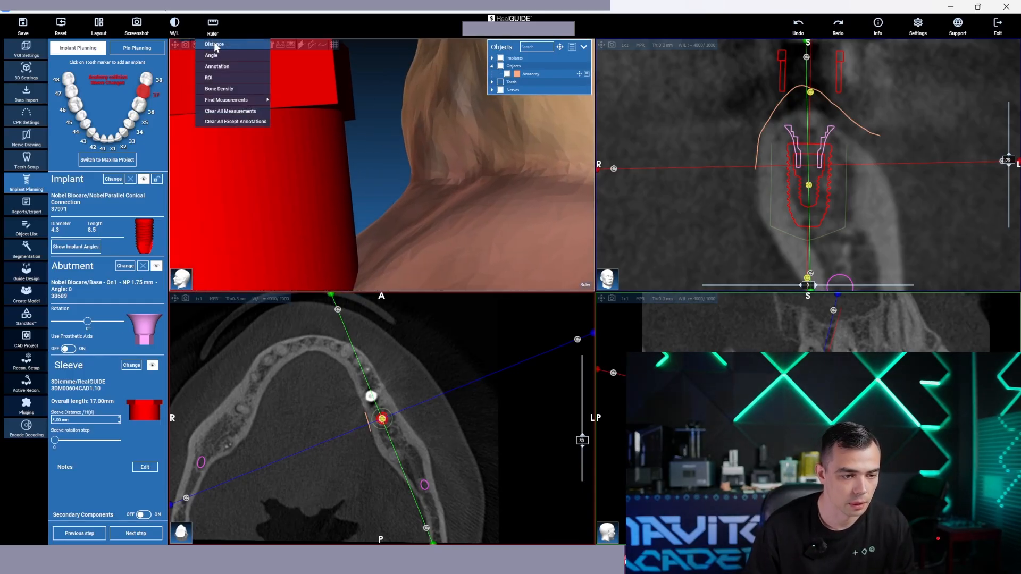
left_click(217, 46)
left_click(352, 114)
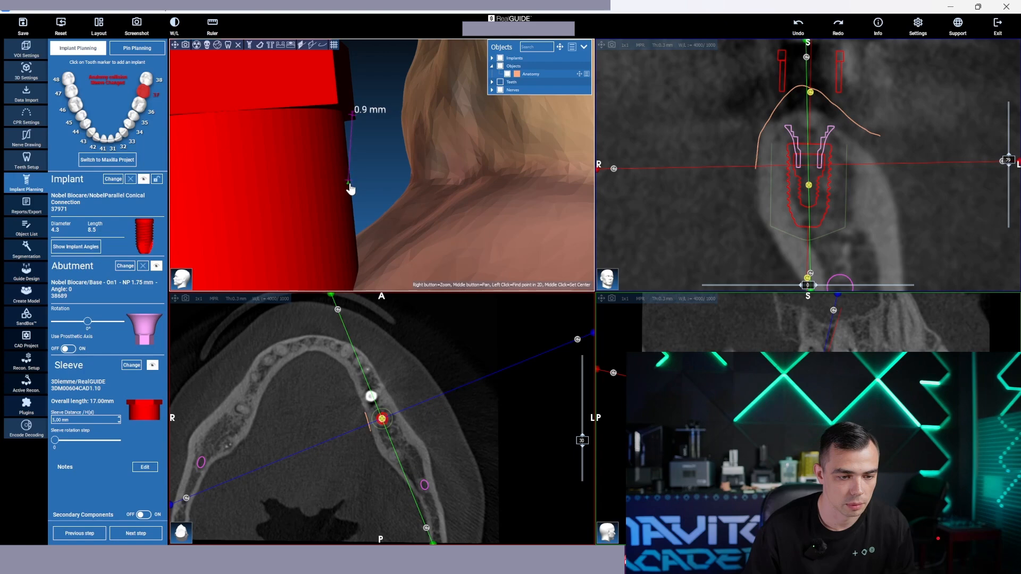
left_click(362, 212)
left_click(212, 27)
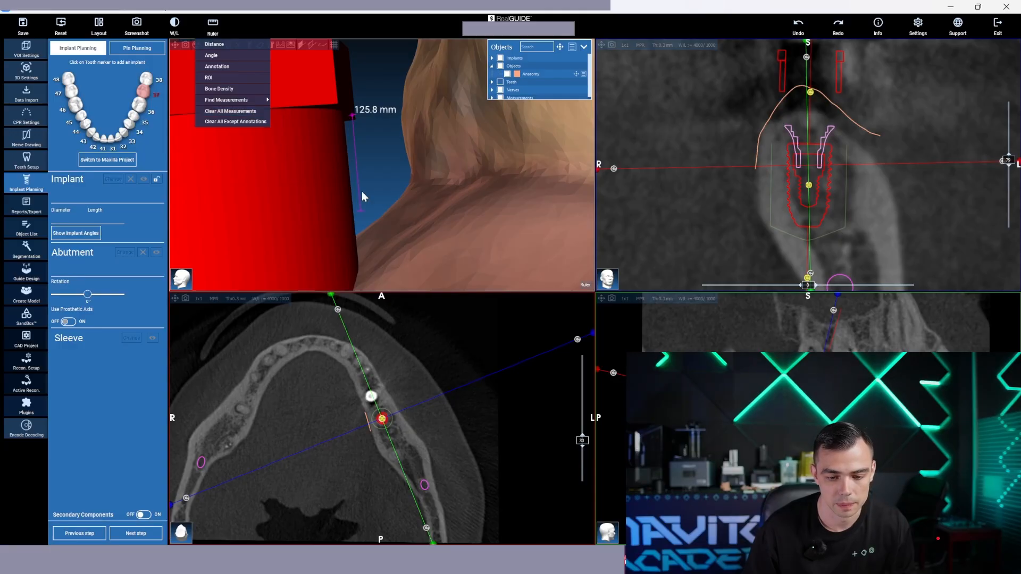
left_click(262, 122)
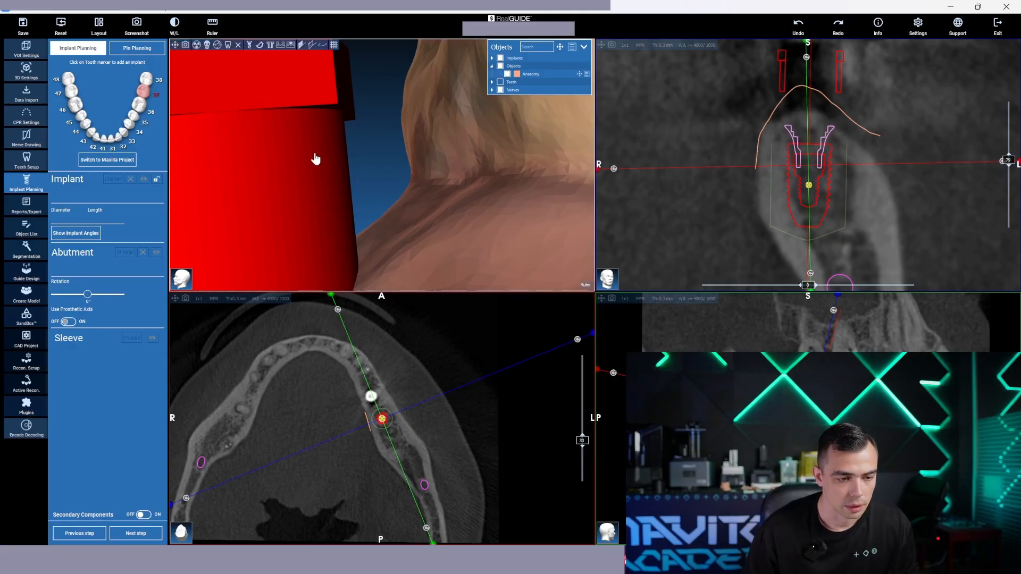
Enlarge the sagittal slice around the sleeve and change the layout to full-screen sagittal
mouse_move(624, 314)
right_mouse_down()
mouse_move(626, 258)
mouse_move(637, 319)
mouse_move(679, 336)
mouse_move(629, 313)
mouse_move(631, 328)
right_mouse_up()
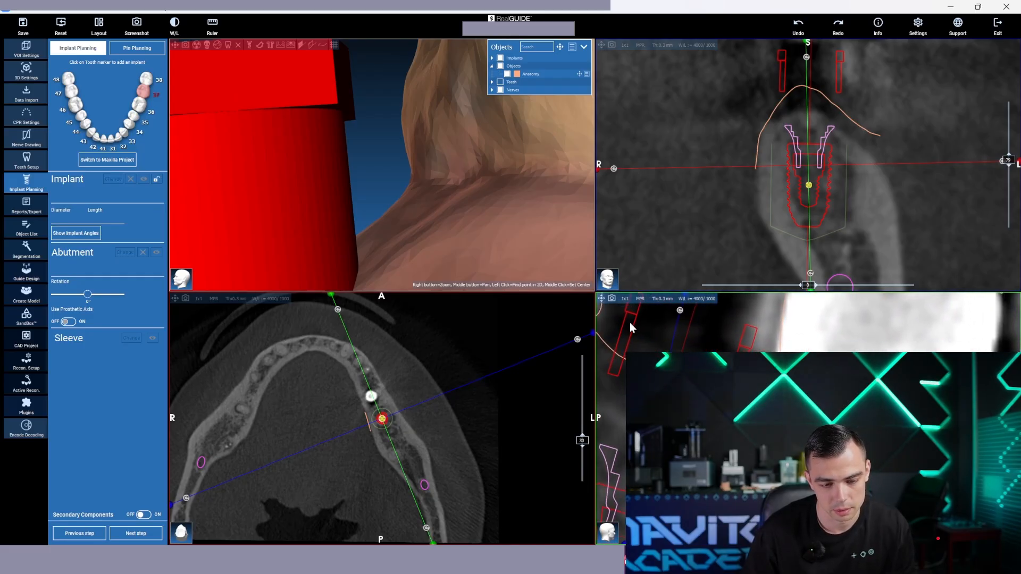
left_click(99, 25)
mouse_move(583, 196)
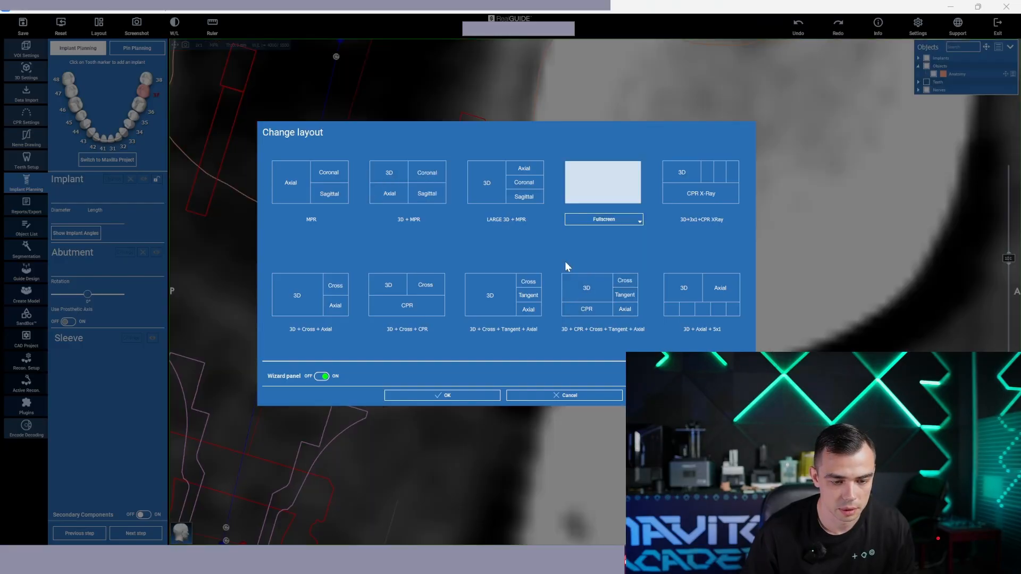
left_click(584, 283)
left_click(476, 397)
Measure the distance along the sleeve's posterior wall from its upper edge to the gum outline in the sagittal slice
scroll(369, 200, "down", 4)
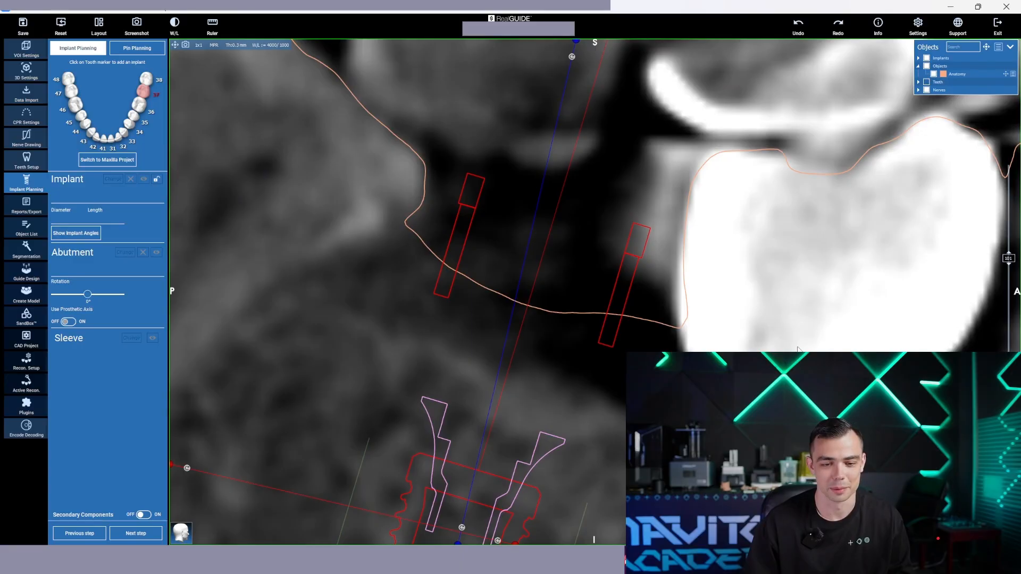
scroll(562, 282, "up", 5)
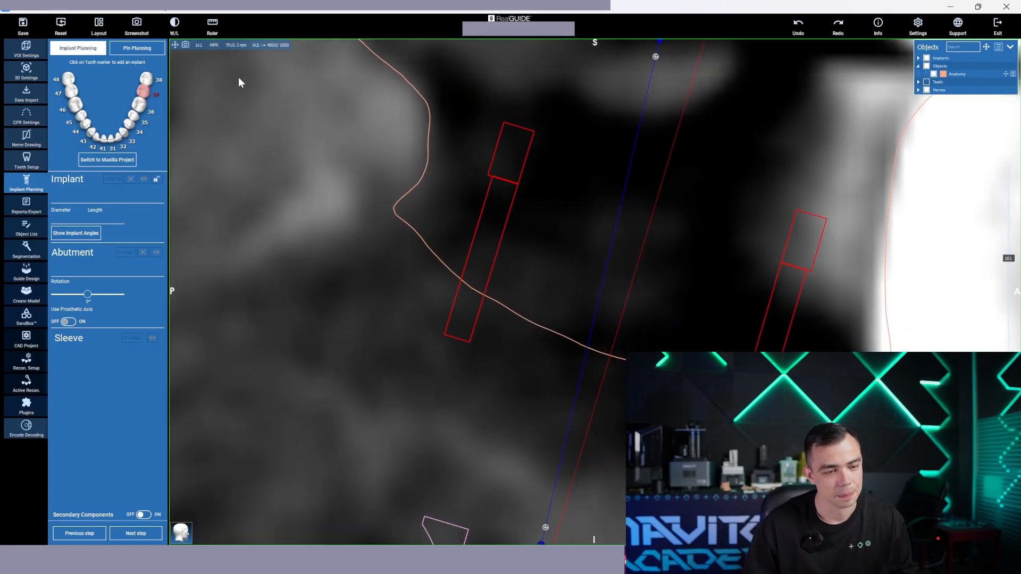
left_click(218, 24)
left_click(216, 44)
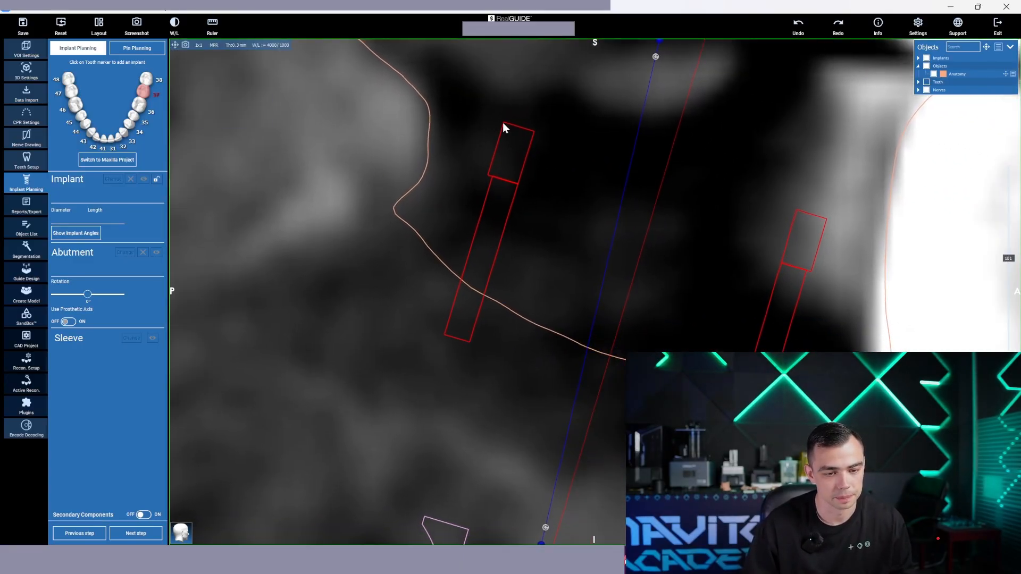
left_click_drag(503, 123, 460, 260)
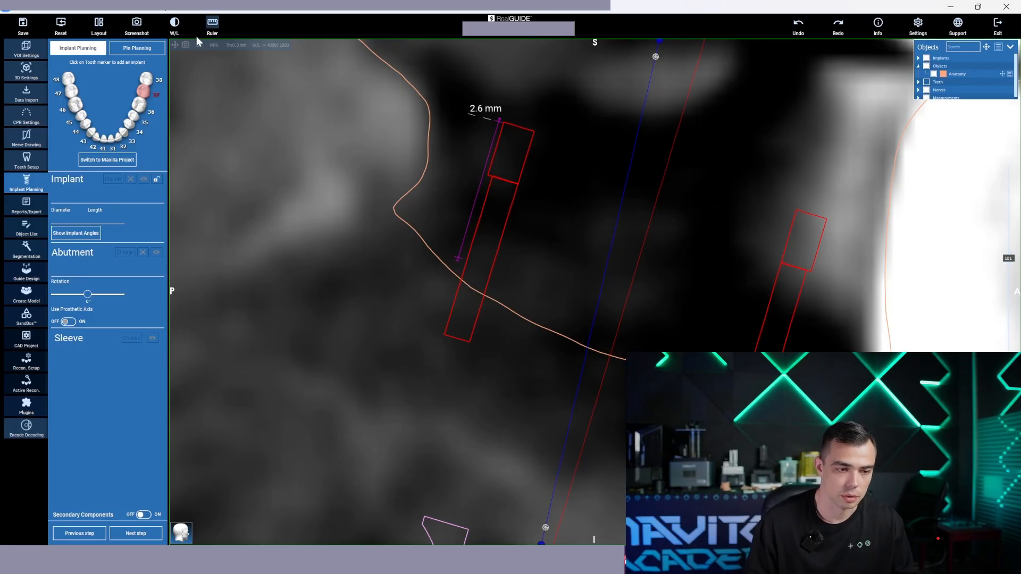
Restore the 3D + MPR layout and view the tooth 37 sleeve between its neighbouring molars in 3D
left_click(99, 25)
left_click(407, 183)
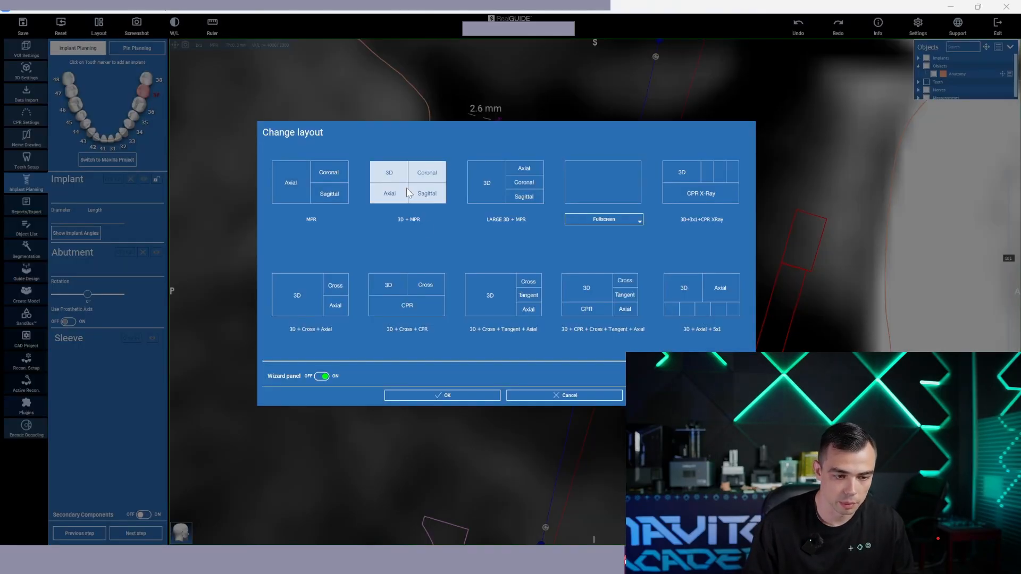
left_click(440, 398)
left_click_drag(424, 260, 502, 186)
scroll(503, 186, "down", 3)
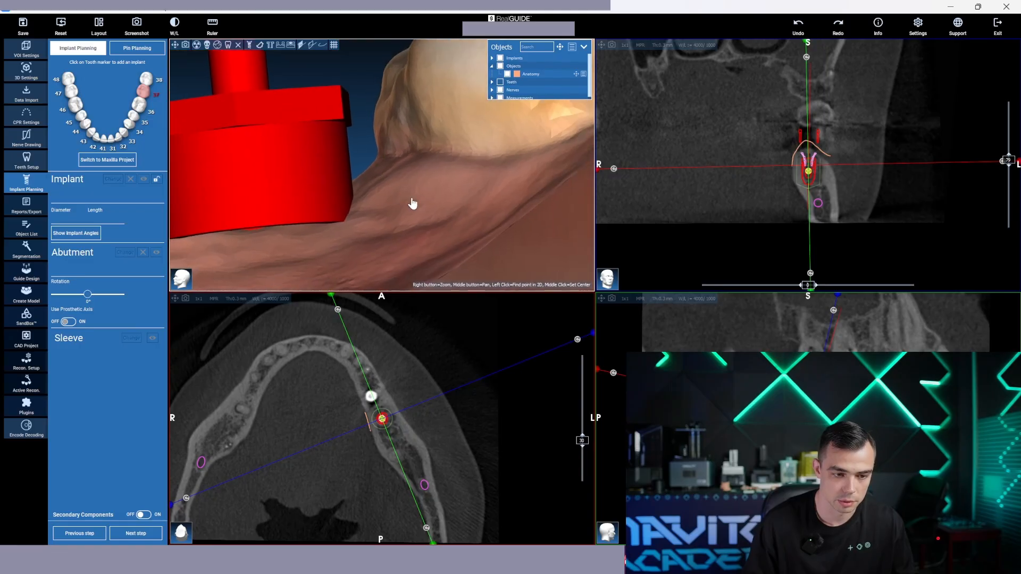
left_click_drag(412, 203, 499, 187)
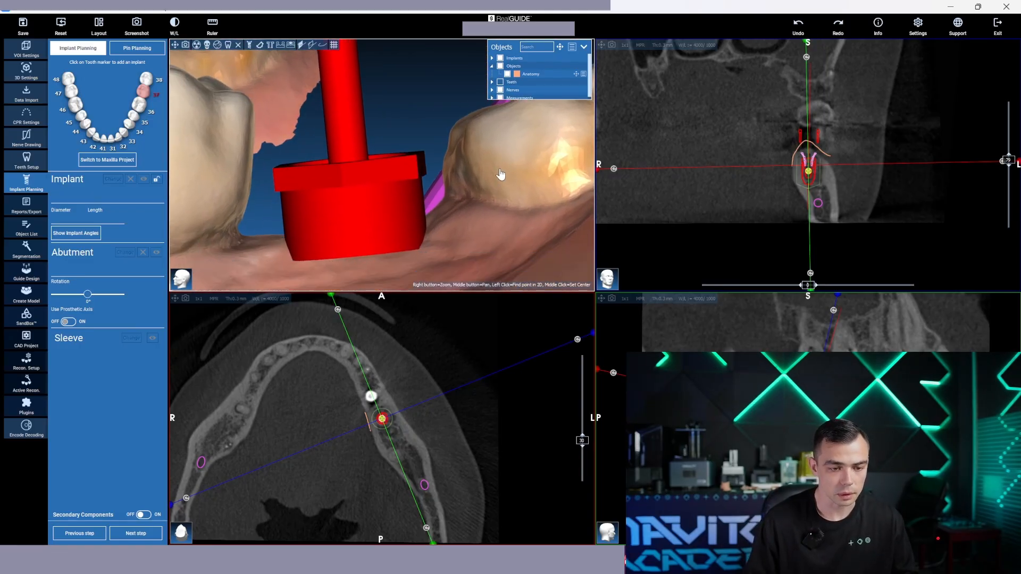
Switch to the photo viewer and examine the drills and instruments in the RealGUIDE surgical kit photo
scroll(497, 181, "up", 2)
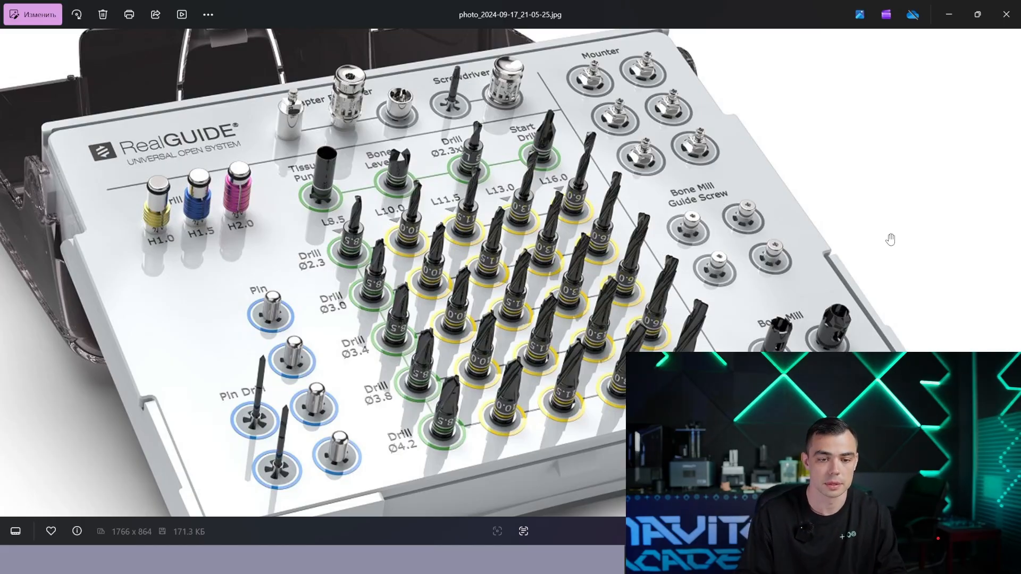
left_click_drag(751, 220, 676, 188)
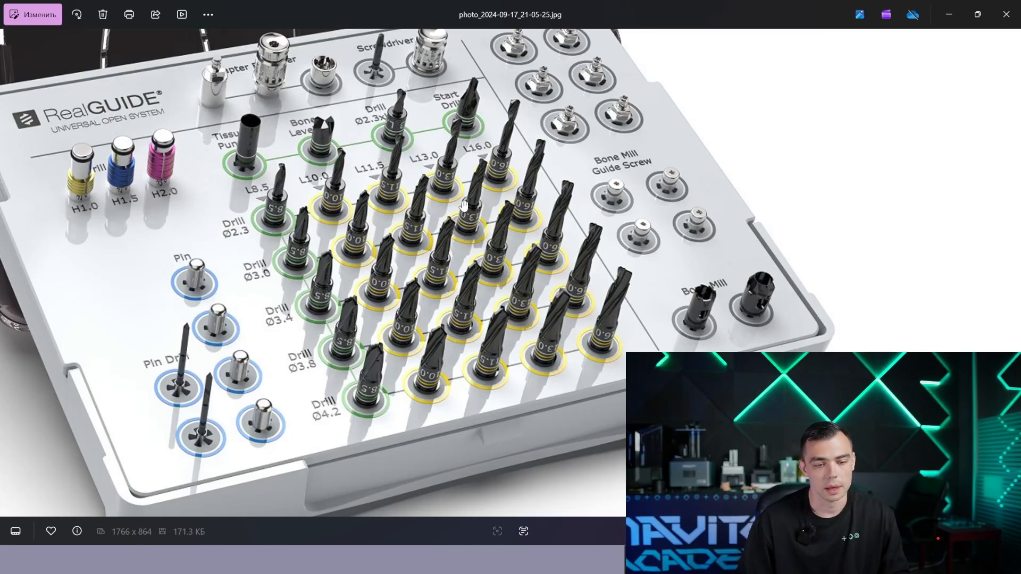
left_click_drag(516, 192, 507, 195)
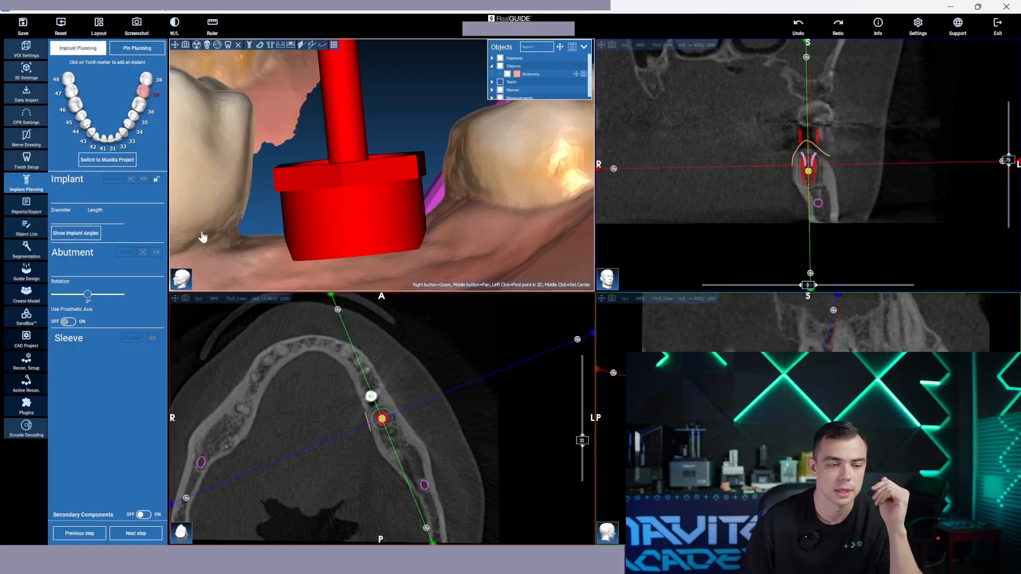
Open the implant library for tooth 37, review the sleeve and implant dimensions, and apply the existing selection
left_click(149, 93)
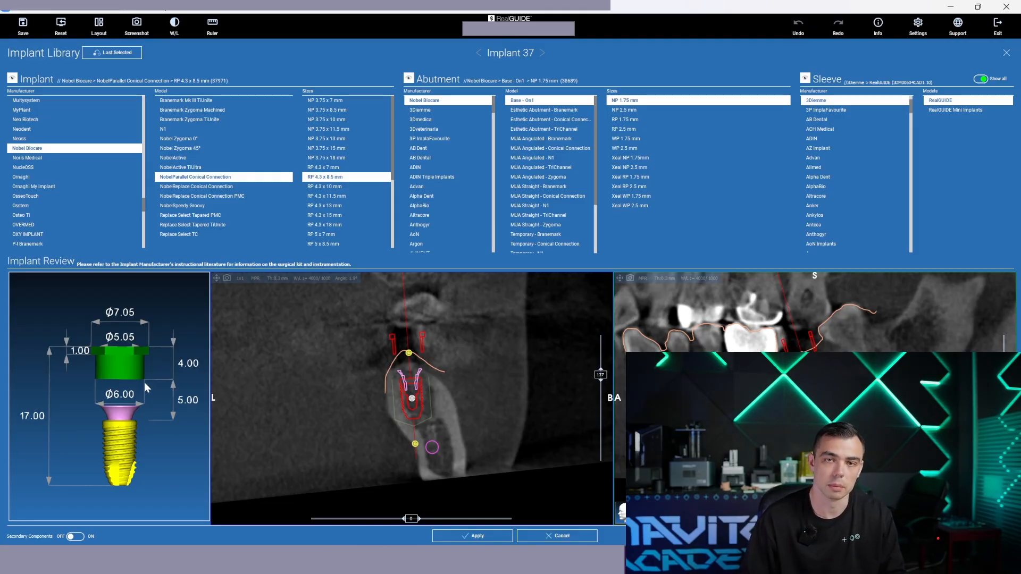
left_click(476, 536)
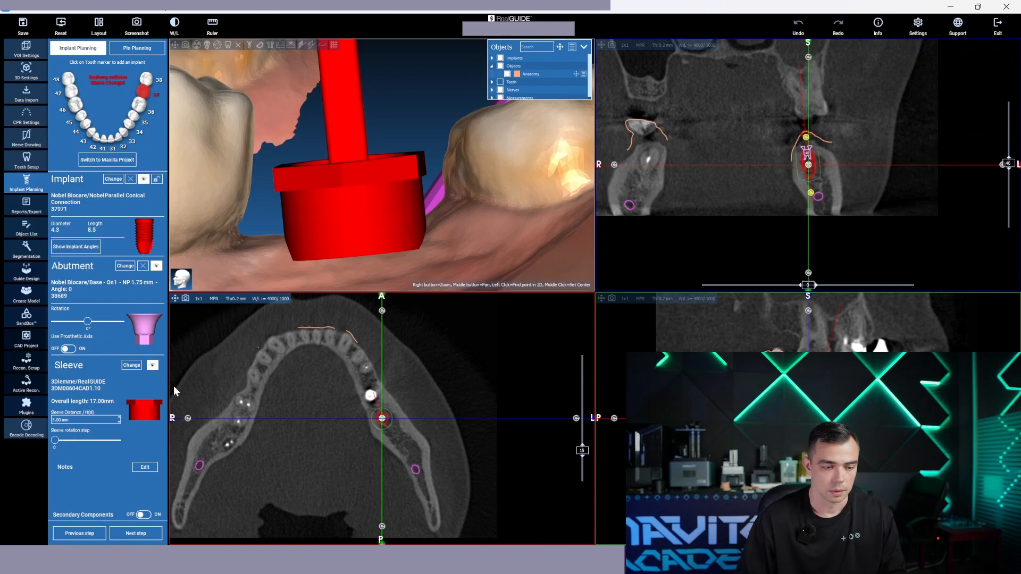
left_click(56, 420)
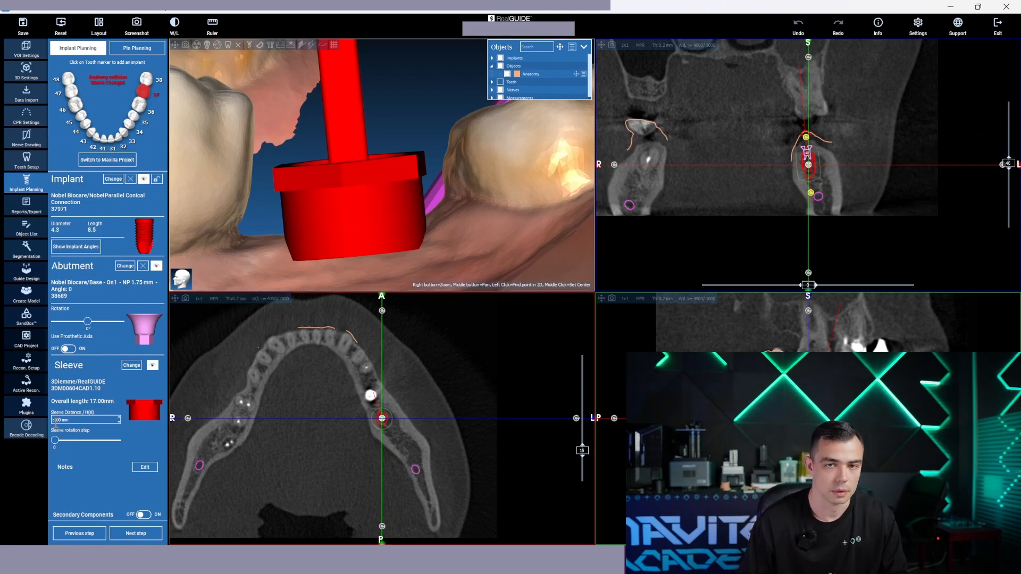
Make the gum and teeth model semi-transparent to expose the tooth 37 implant and abutment under the sleeve
mouse_move(266, 202)
left_mouse_down()
mouse_move(264, 138)
mouse_move(271, 202)
left_mouse_up()
right_click(247, 227)
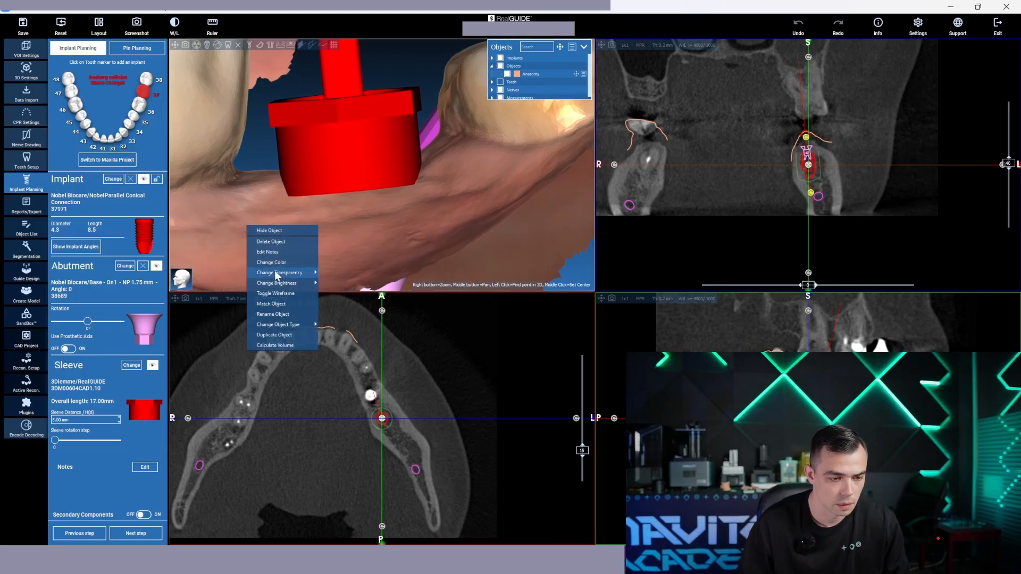
mouse_move(303, 273)
left_click(344, 282)
scroll(384, 240, "down", 3)
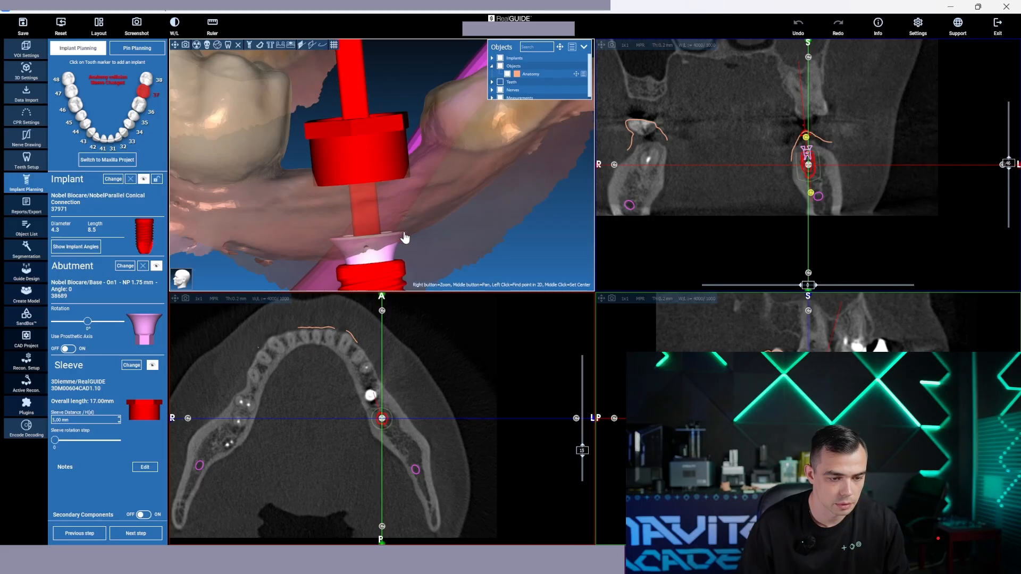
middle_click_drag(411, 224, 411, 208)
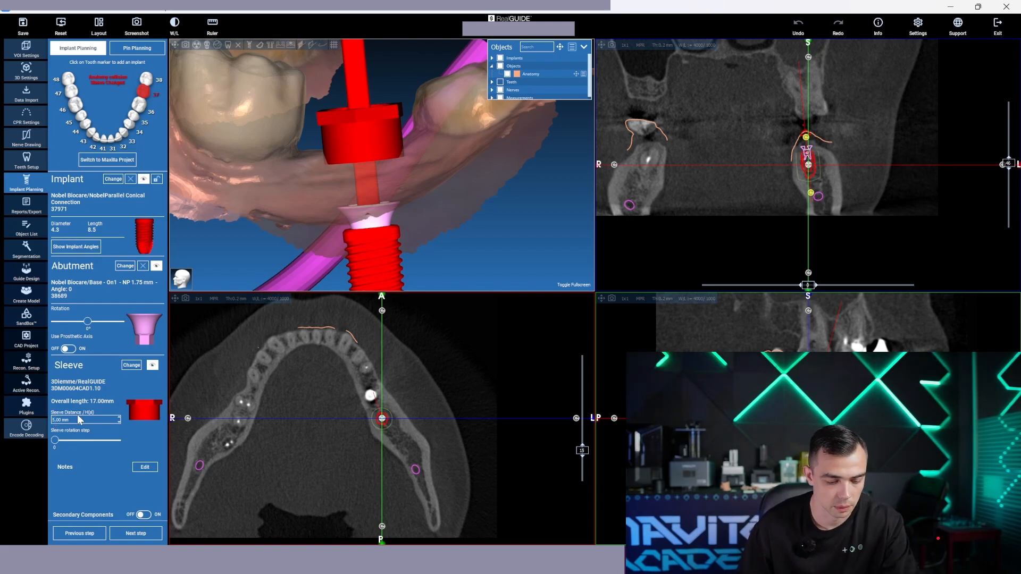
Try a sleeve distance of 6.70 mm for the tooth 37 implant and return it to 5.00 mm
scroll(65, 420, "up", 1)
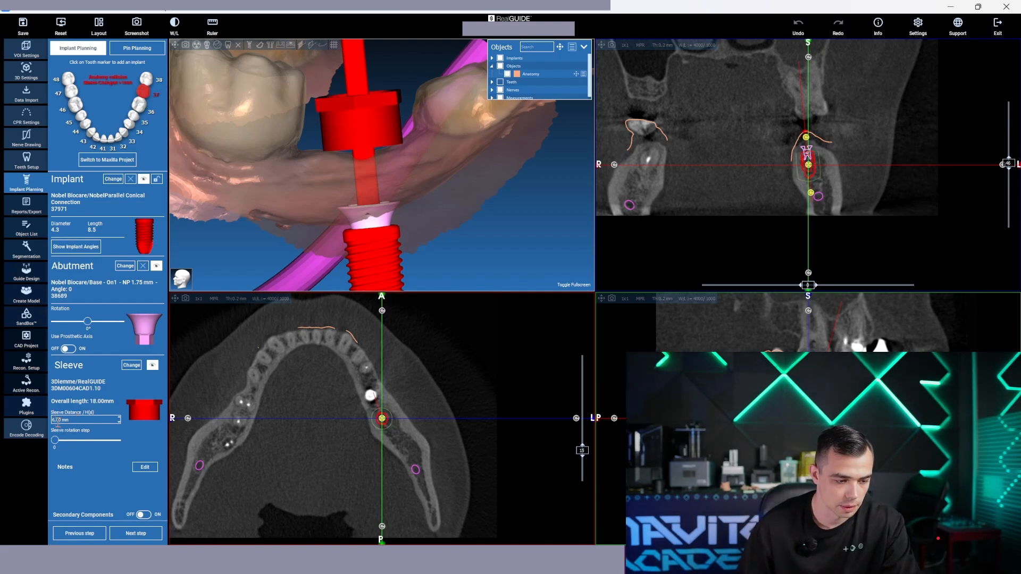
scroll(79, 420, "up", 4)
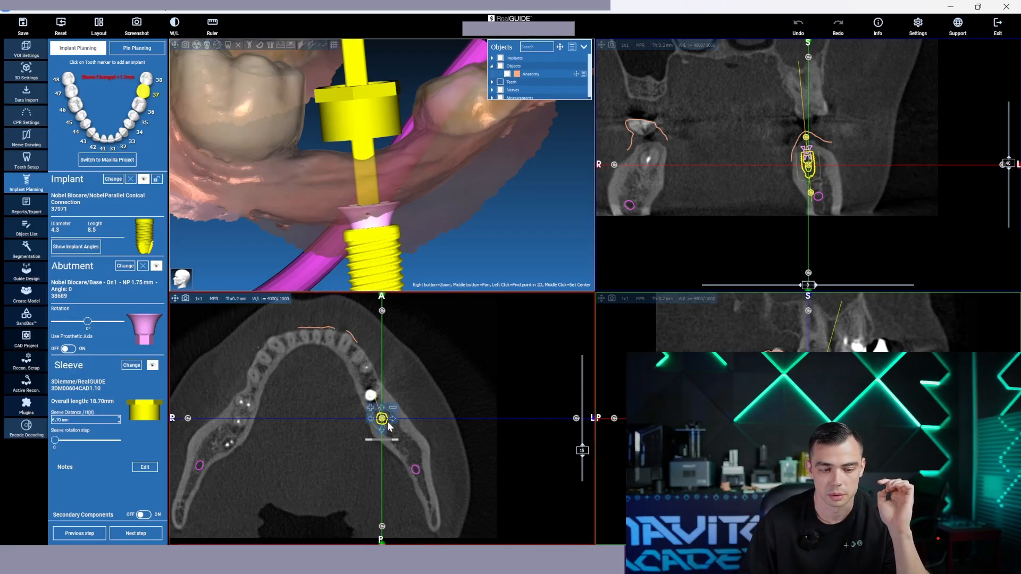
mouse_move(387, 425)
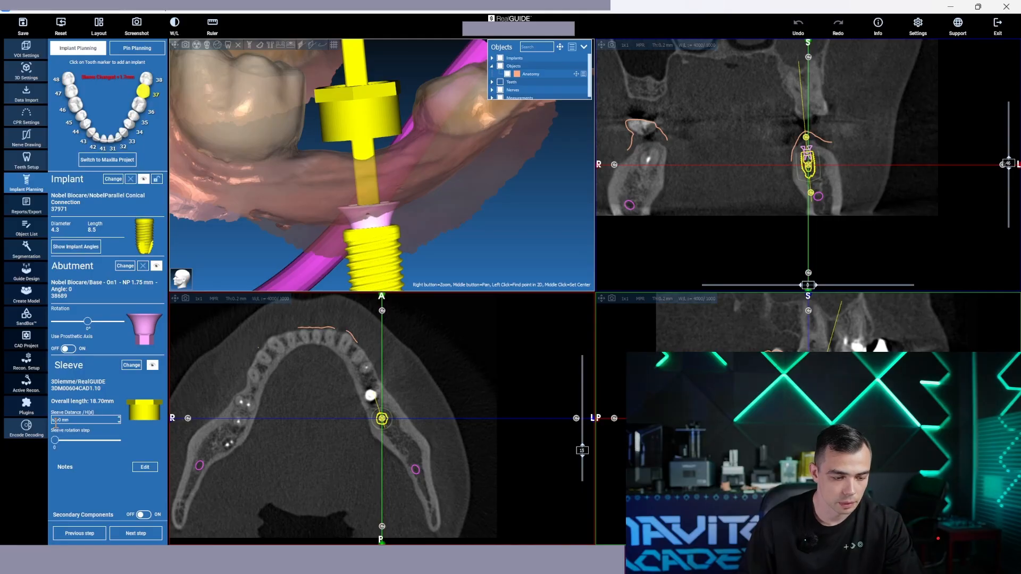
scroll(57, 423, "down", 1)
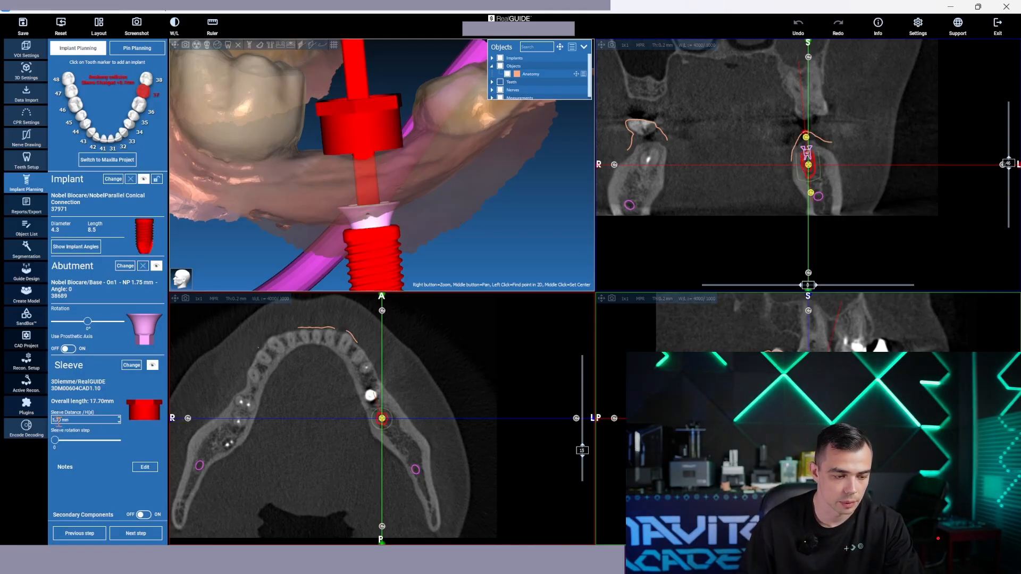
scroll(58, 420, "down", 1)
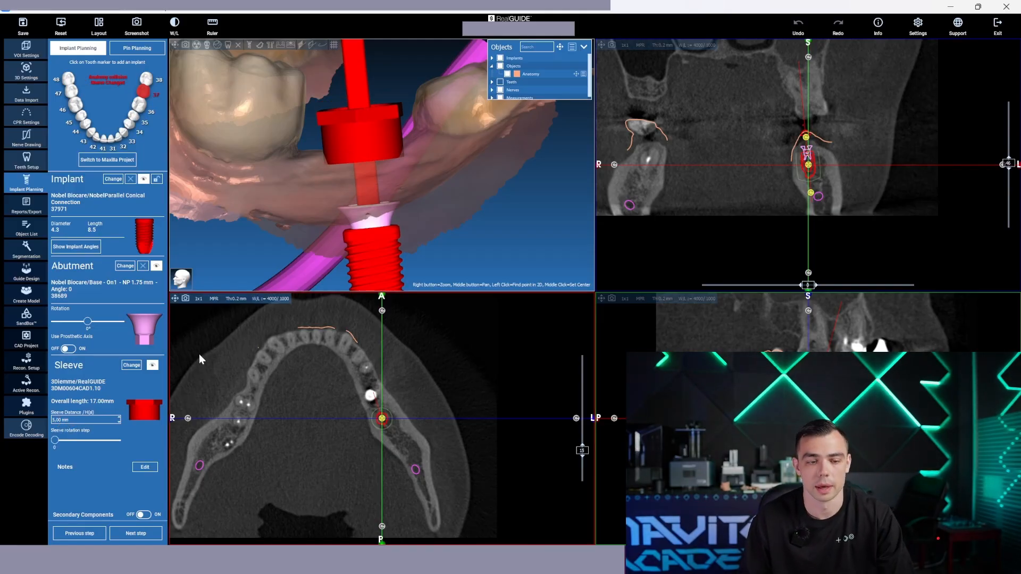
Set the tooth 37 implant's sleeve distance to 6.50 mm
left_click_drag(400, 290, 501, 197)
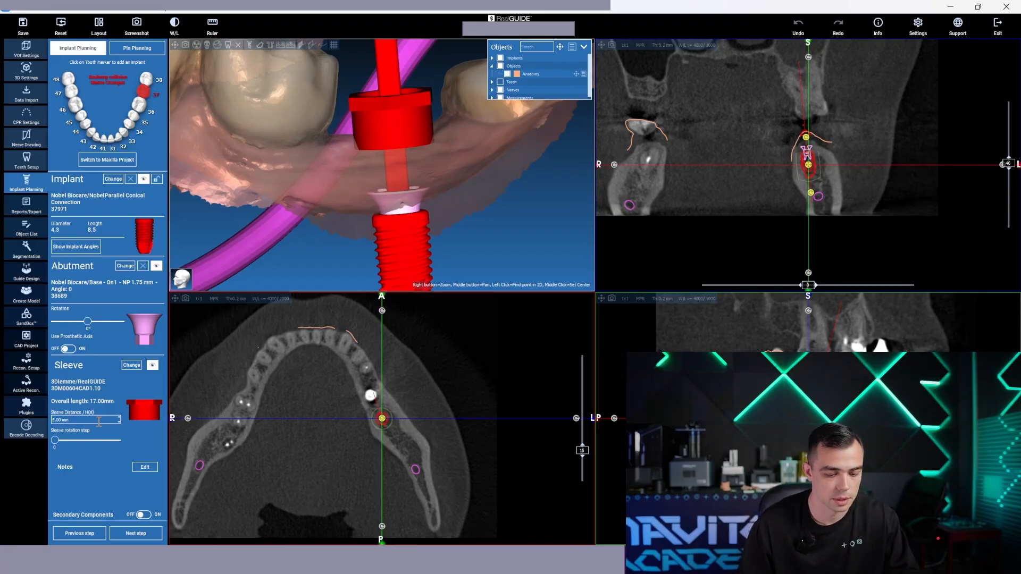
scroll(57, 422, "up", 1)
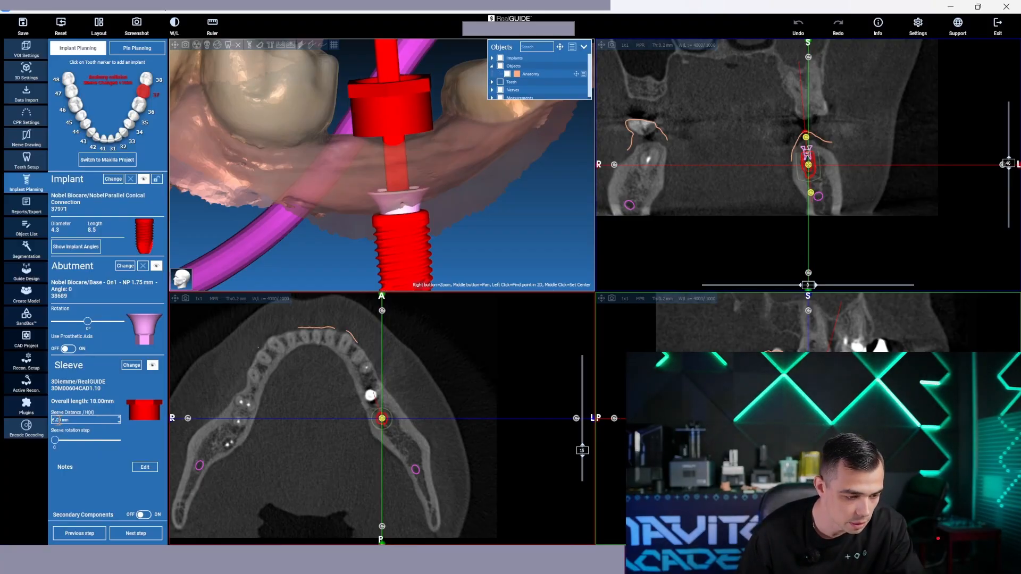
scroll(58, 420, "up", 1)
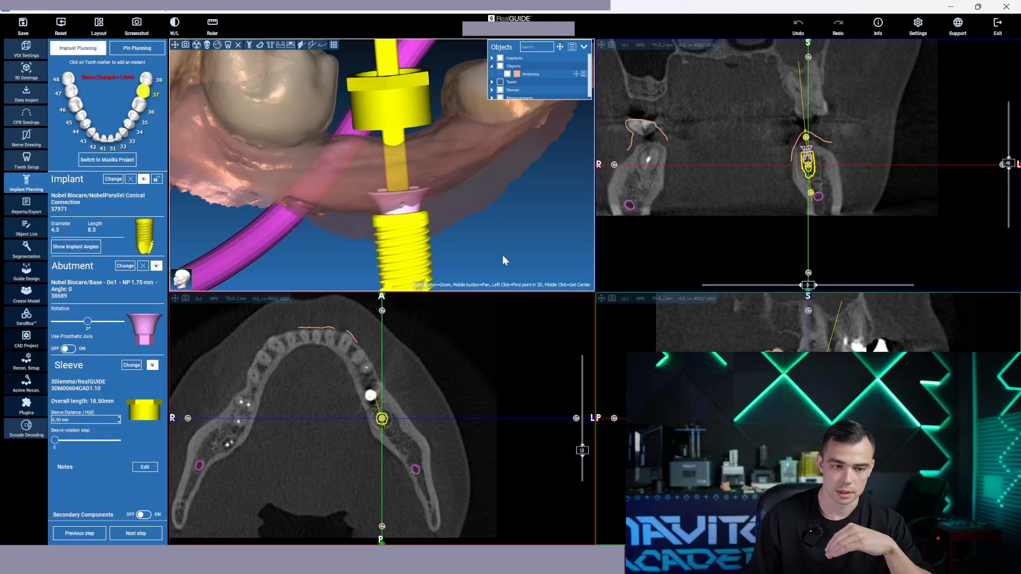
Inspect the raised sleeve and implant against the gum, neighbouring molars and nerve from the side and from above
middle_click_drag(515, 254, 515, 238)
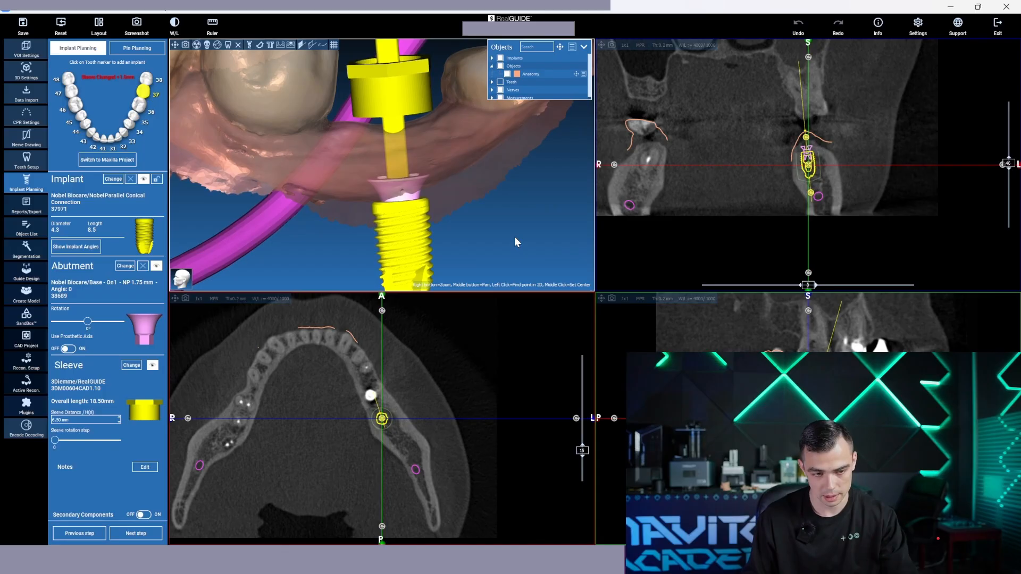
left_click_drag(515, 237, 477, 245)
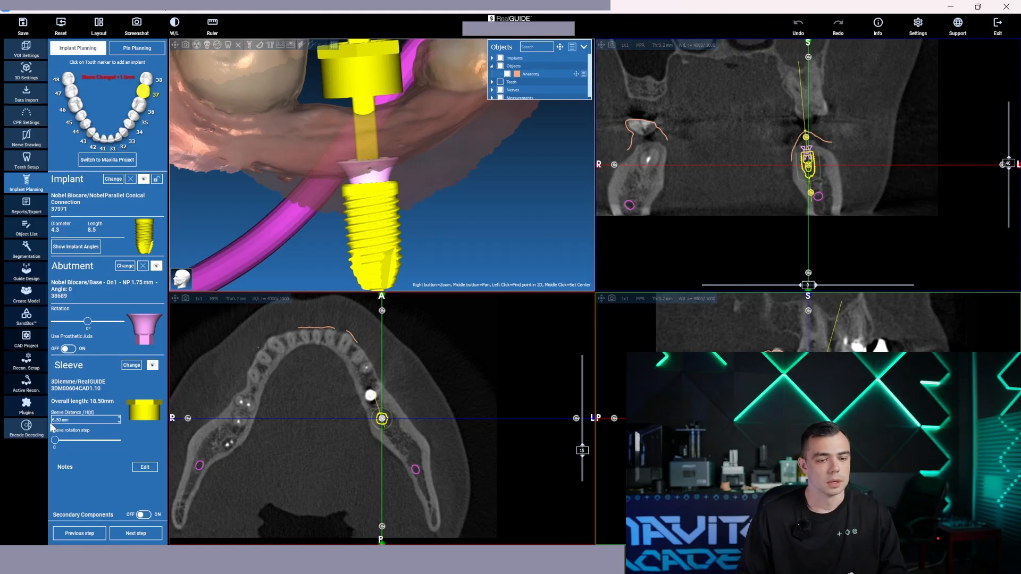
left_click_drag(239, 228, 309, 136)
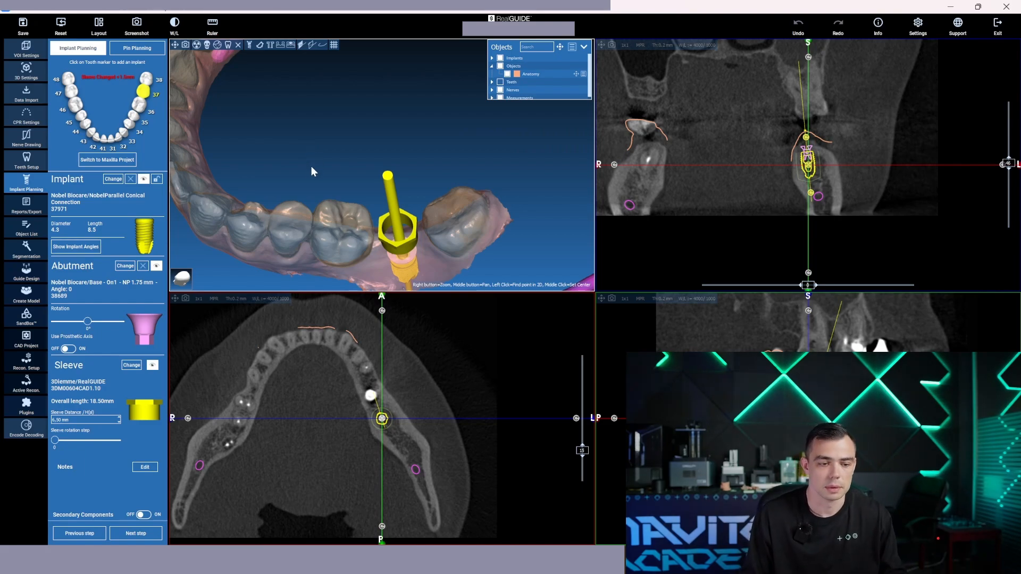
left_click_drag(312, 167, 301, 182)
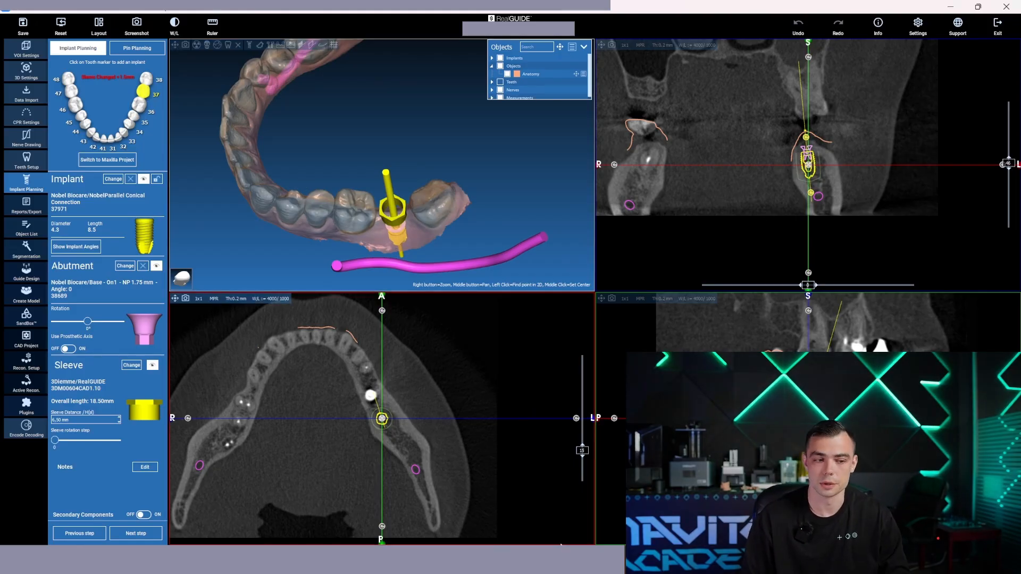
Start designing the surgical guide and examine the undercut colour map on the lower arch from several angles
left_click(42, 279)
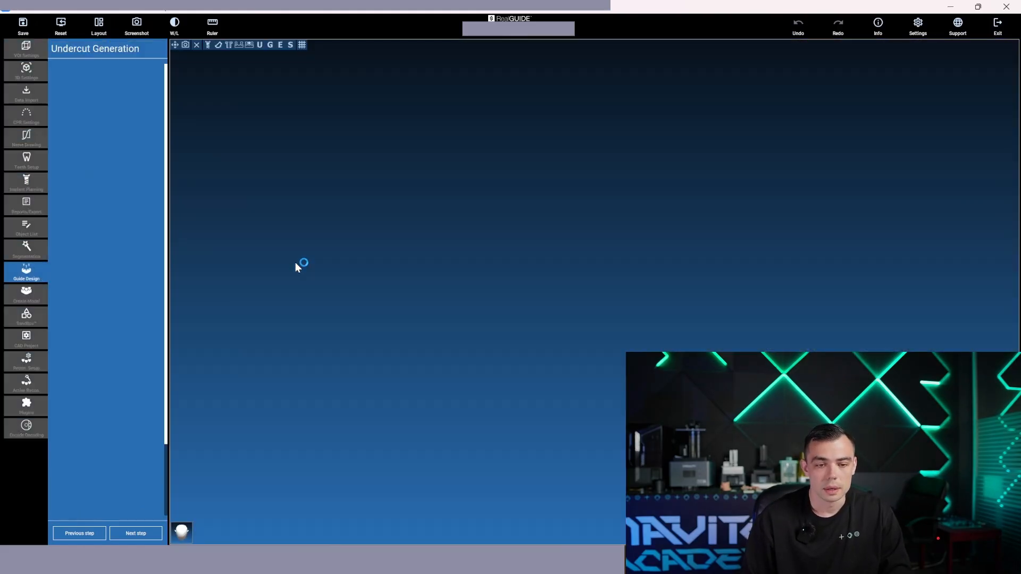
left_click_drag(355, 273, 379, 360)
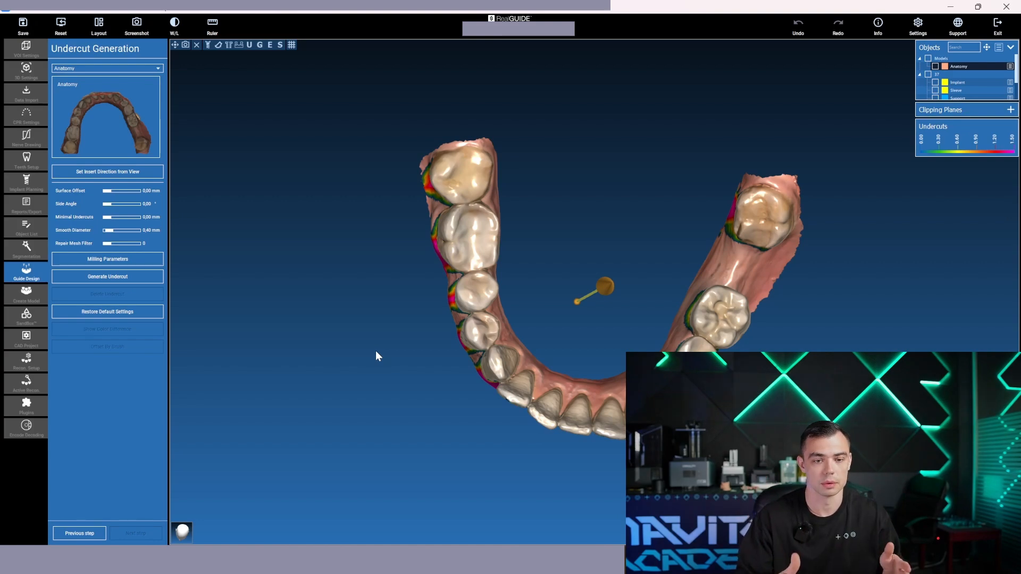
left_click_drag(376, 350, 319, 319)
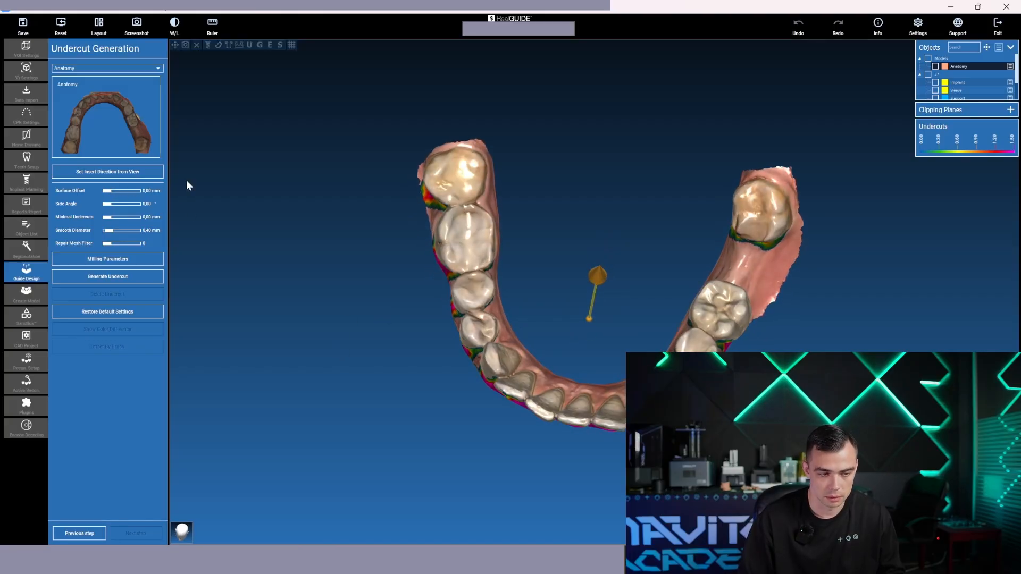
left_click_drag(410, 290, 425, 264)
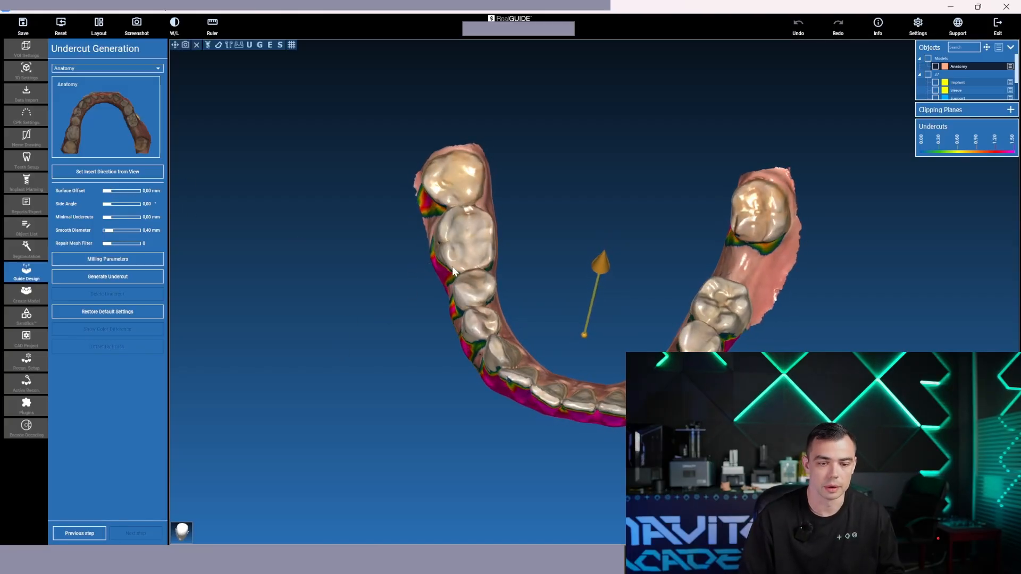
left_click_drag(449, 258, 467, 197)
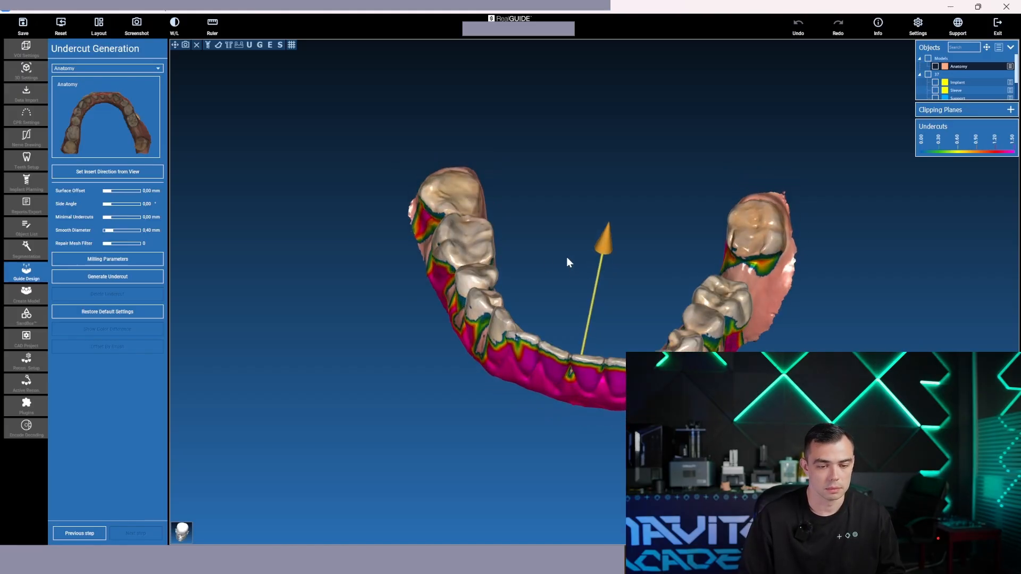
Try tilting the insertion direction toward the front teeth and back, comparing the undercuts on their outer surfaces
left_click_drag(566, 257, 563, 283)
left_click_drag(605, 256, 632, 214)
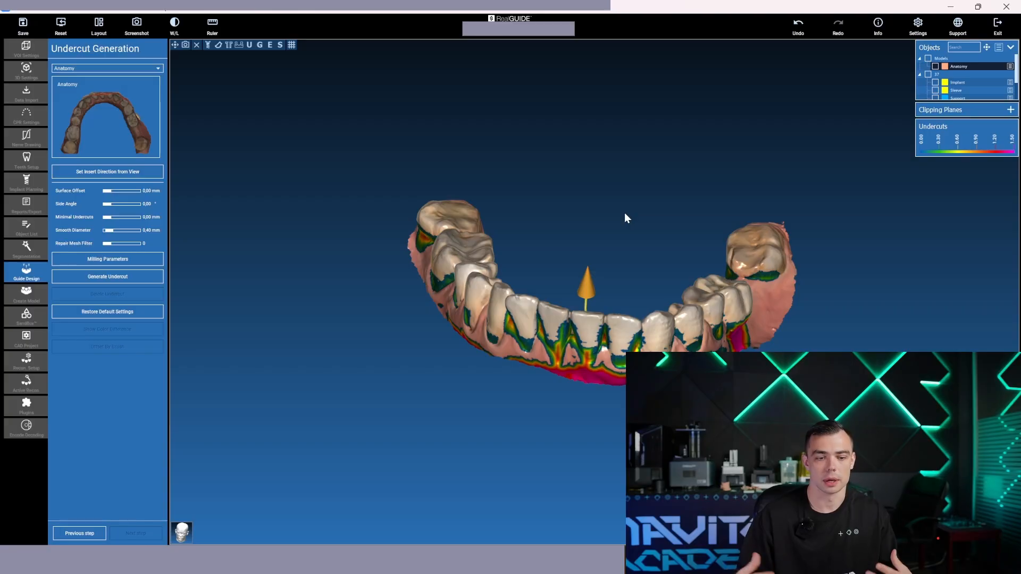
left_click_drag(618, 217, 622, 331)
mouse_move(587, 341)
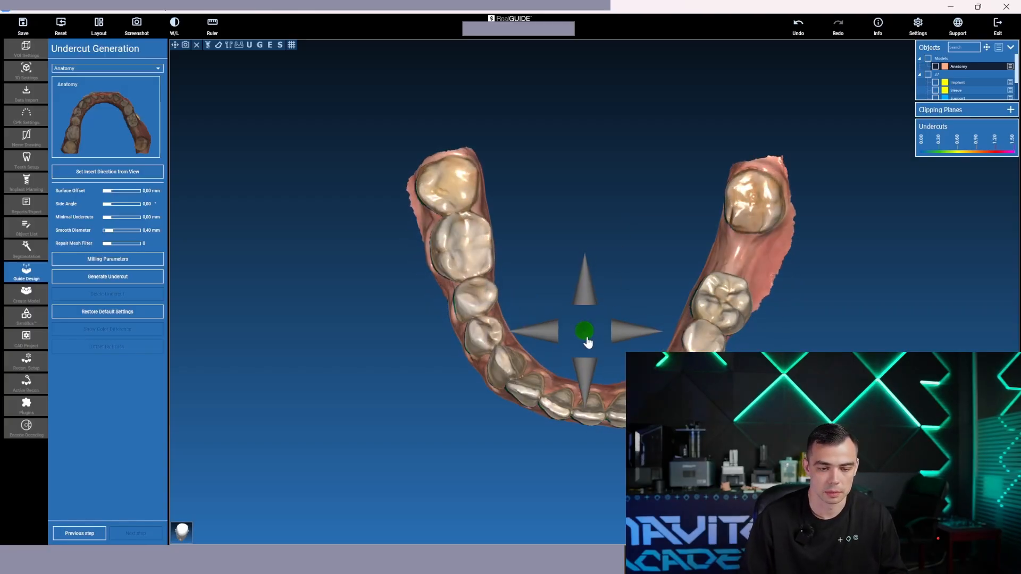
left_click_drag(601, 378, 557, 291)
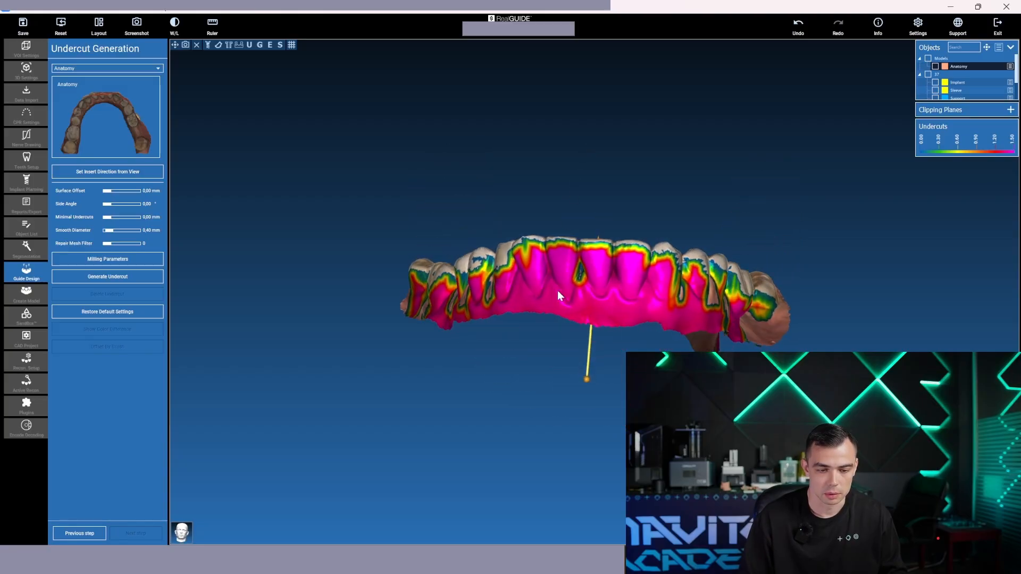
scroll(559, 286, "up", 5)
left_click_drag(558, 166, 783, 184)
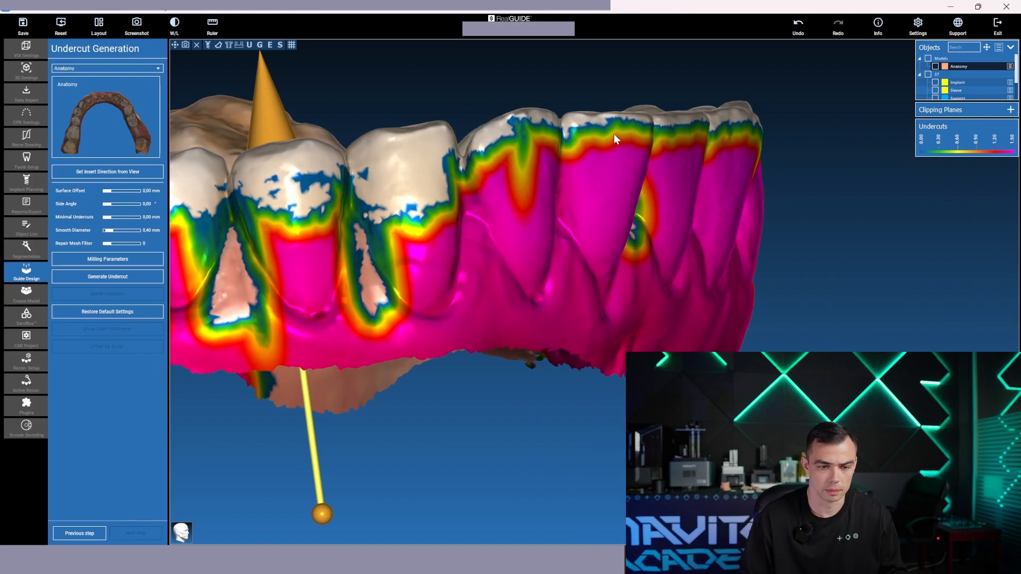
left_click_drag(791, 263, 549, 283)
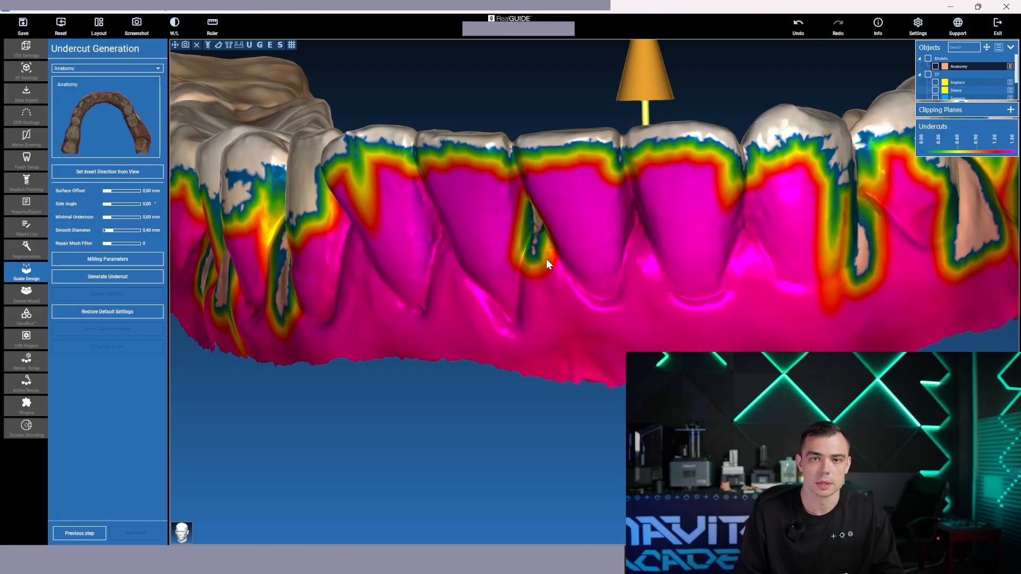
scroll(595, 216, "down", 5)
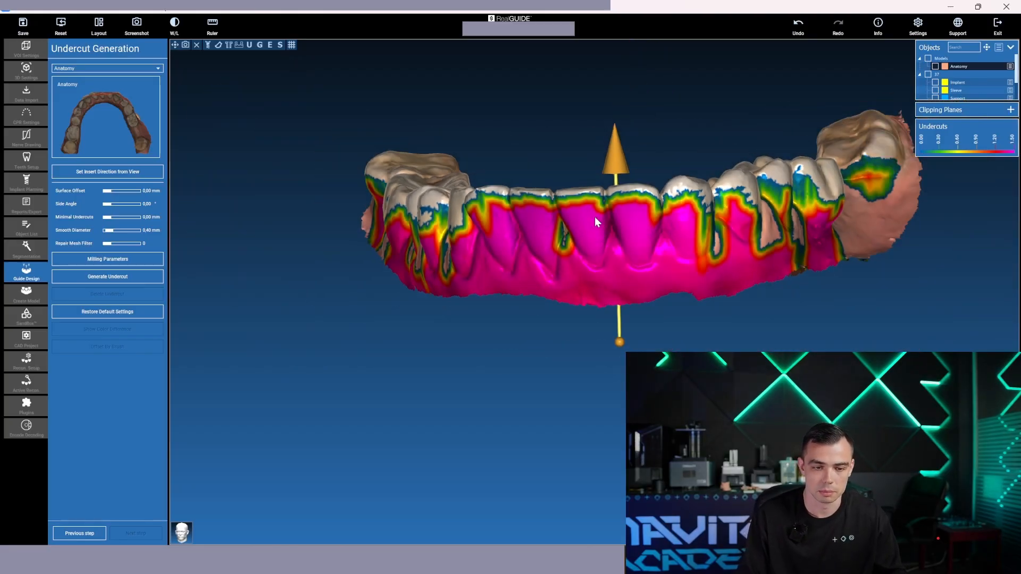
Tilt the insertion direction forward to reduce the undercuts on the outer surfaces of the front teeth
left_click_drag(595, 216, 608, 304)
left_click_drag(608, 74, 627, 216)
mouse_move(601, 134)
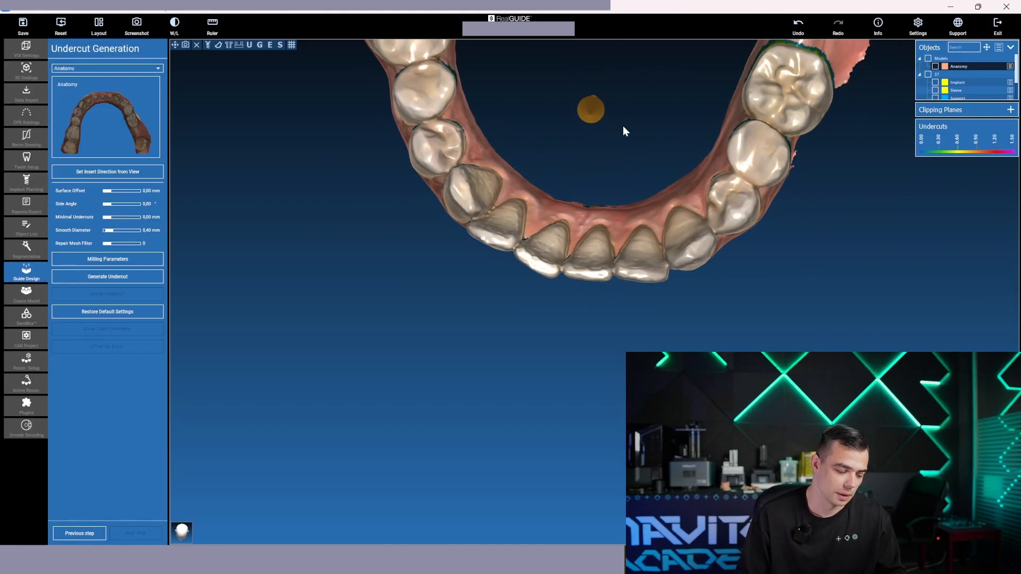
left_click_drag(632, 145, 631, 111)
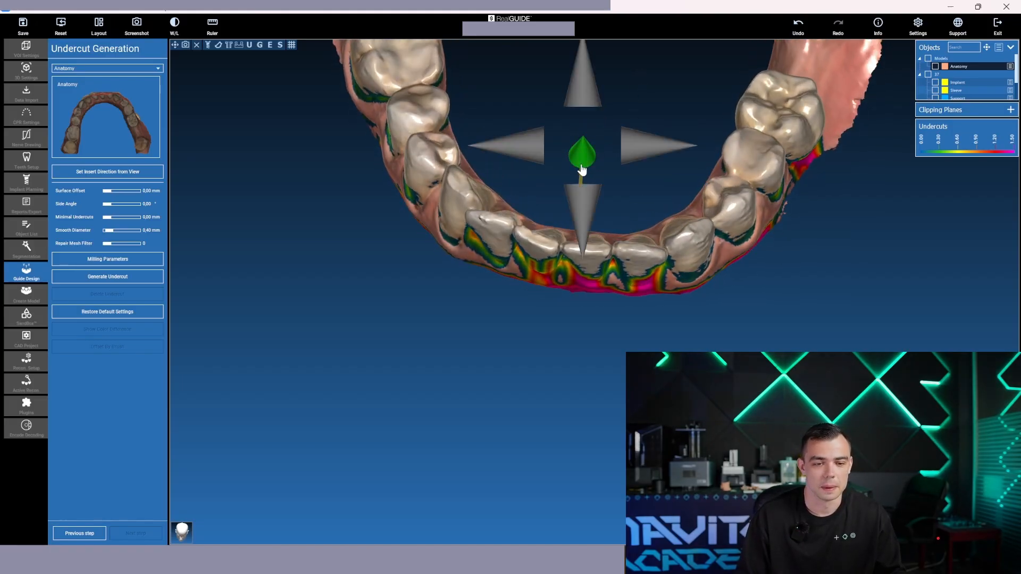
left_click_drag(580, 167, 579, 178)
left_click_drag(613, 223, 616, 168)
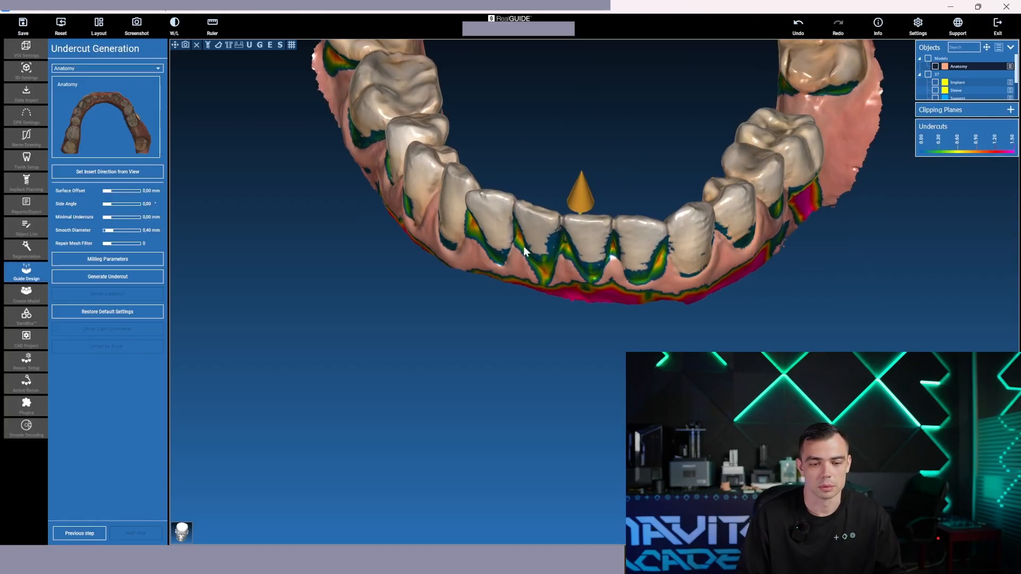
Check the remaining undercuts around the arch and generate the undercut model from the Anatomy scan
left_click_drag(657, 268, 824, 190)
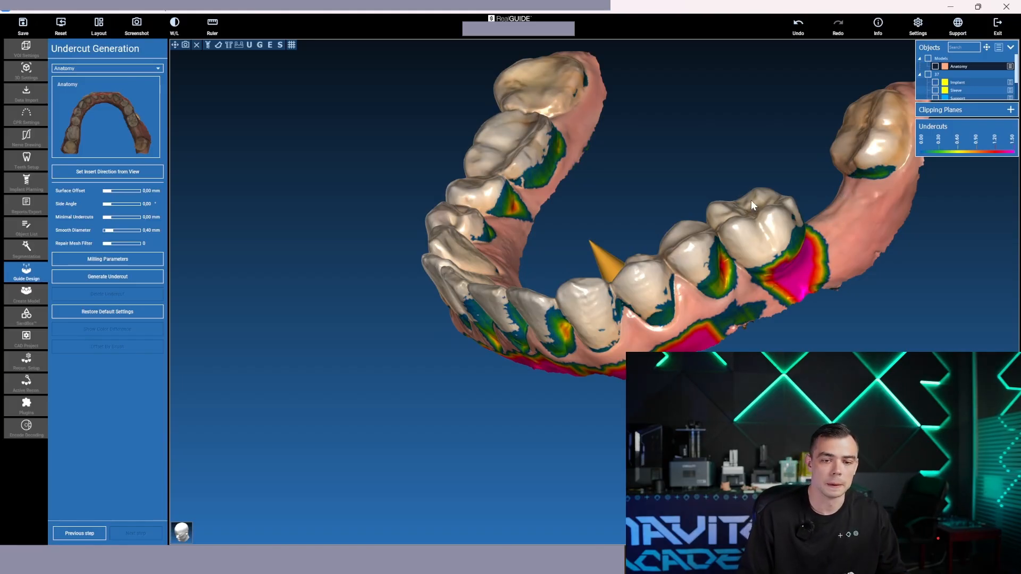
mouse_move(752, 202)
left_mouse_down()
mouse_move(775, 199)
mouse_move(785, 165)
mouse_move(848, 128)
mouse_move(838, 130)
mouse_move(850, 168)
mouse_move(791, 186)
mouse_move(809, 219)
mouse_move(813, 271)
mouse_move(680, 198)
mouse_move(687, 224)
mouse_move(692, 211)
left_mouse_up()
left_click_drag(813, 149, 768, 169)
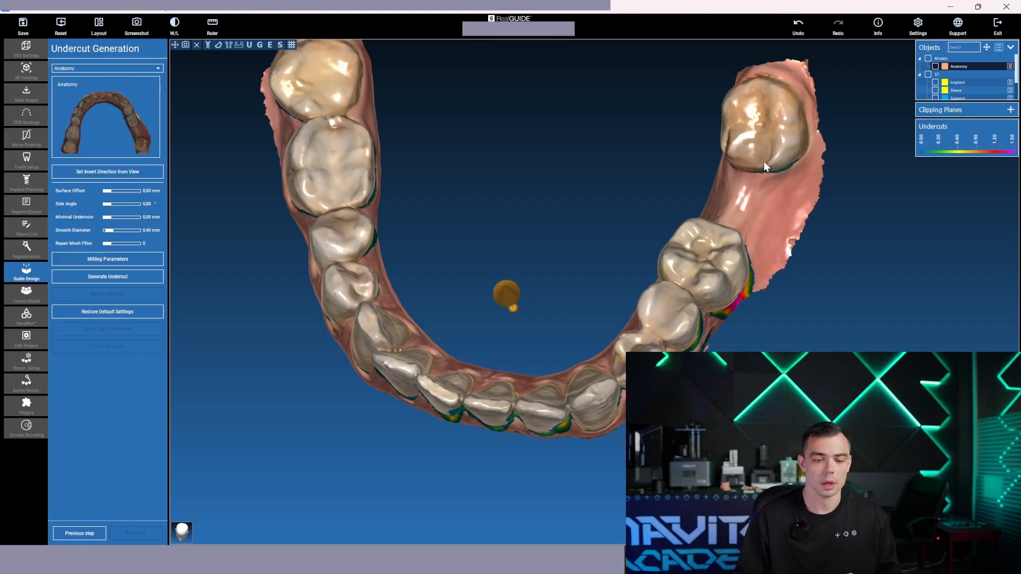
left_click_drag(626, 183, 575, 226)
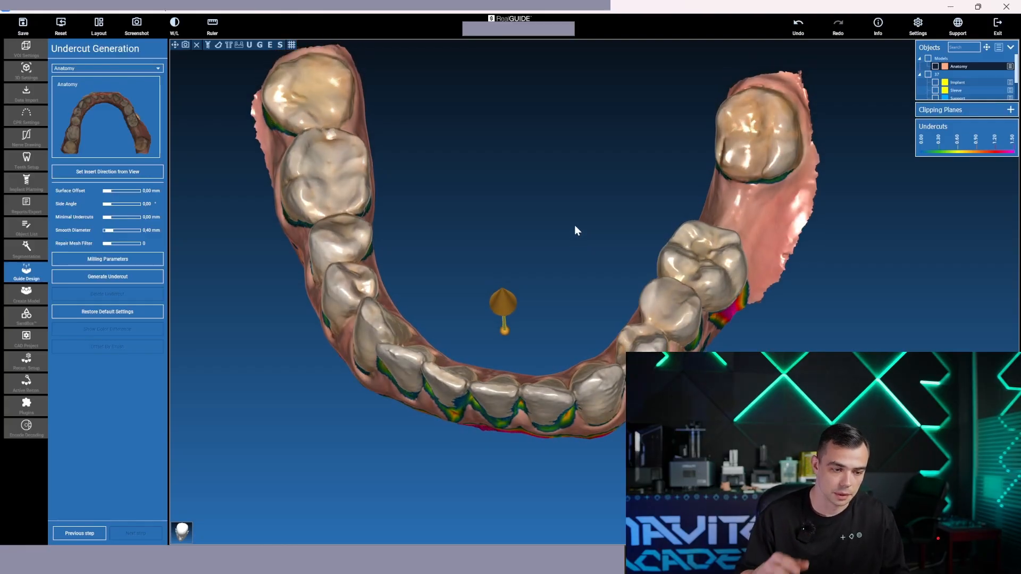
left_click(108, 276)
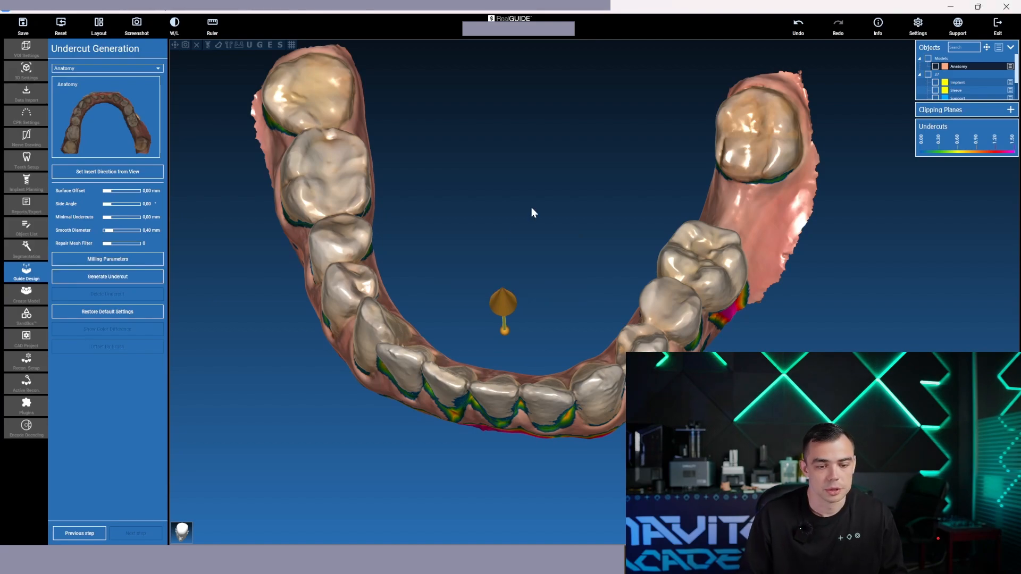
mouse_move(520, 176)
left_mouse_down()
mouse_move(497, 105)
mouse_move(520, 239)
mouse_move(504, 244)
mouse_move(523, 202)
mouse_move(533, 253)
mouse_move(543, 147)
mouse_move(541, 186)
mouse_move(518, 173)
mouse_move(512, 193)
mouse_move(510, 292)
mouse_move(547, 252)
mouse_move(513, 158)
left_mouse_up()
scroll(531, 251, "up", 3)
scroll(525, 203, "down", 3)
scroll(525, 187, "up", 2)
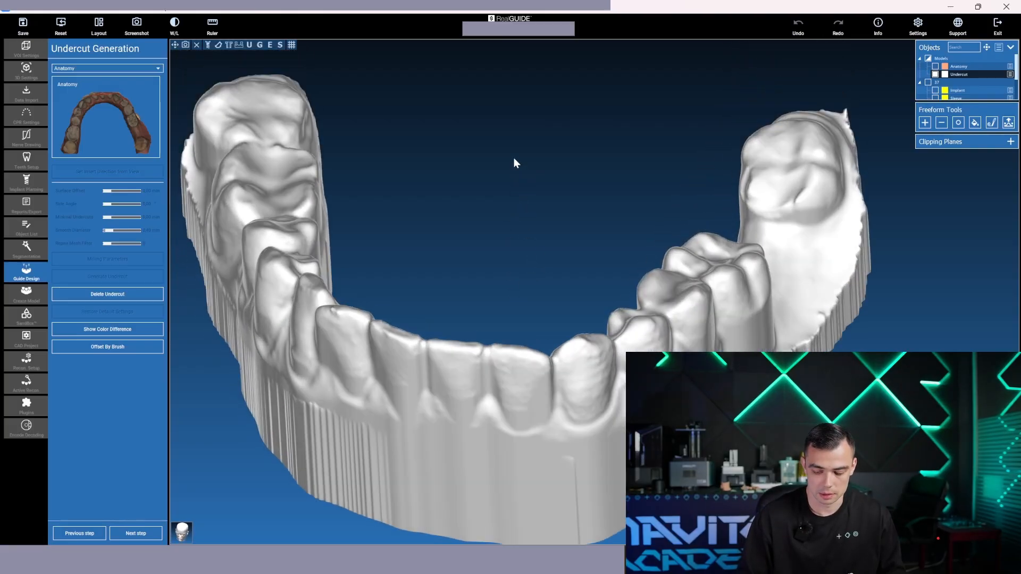
Show the Anatomy scan in place of the Undercut model and examine the teeth and gum around the tooth 37 gap
left_click(935, 66)
left_click(935, 74)
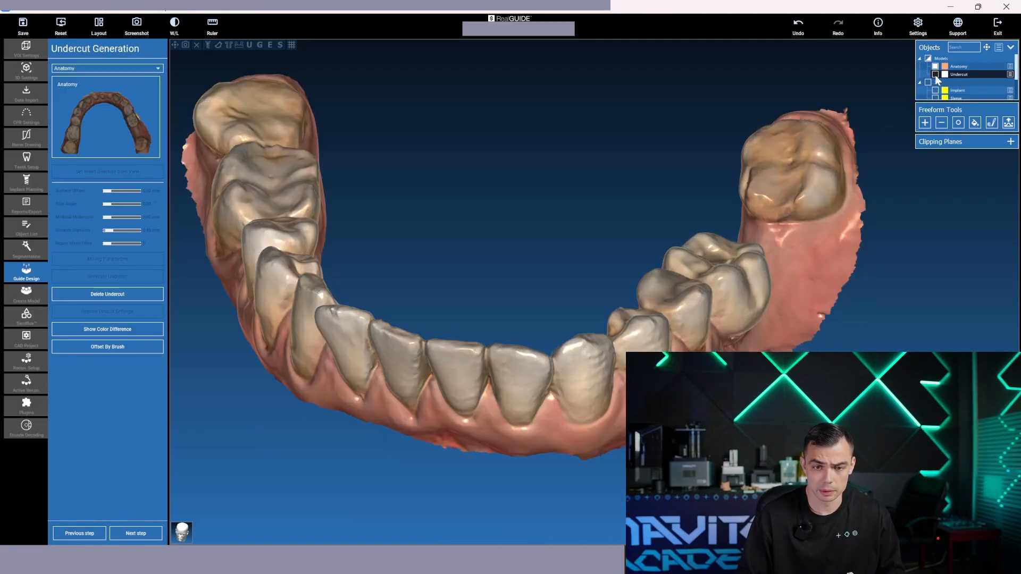
left_click_drag(878, 102, 773, 226)
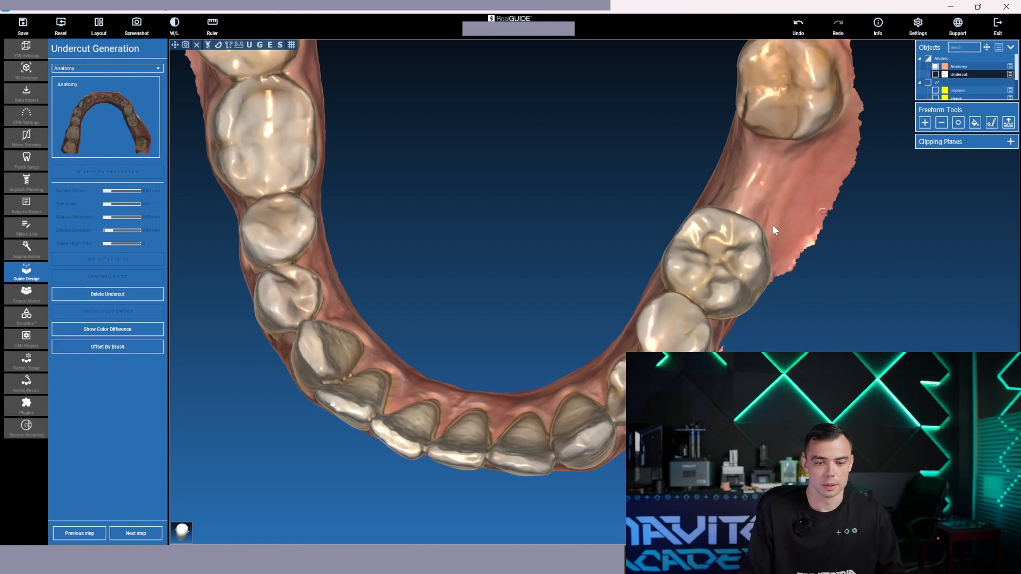
scroll(774, 276, "up", 5)
left_click_drag(555, 215, 587, 205)
scroll(634, 225, "down", 5)
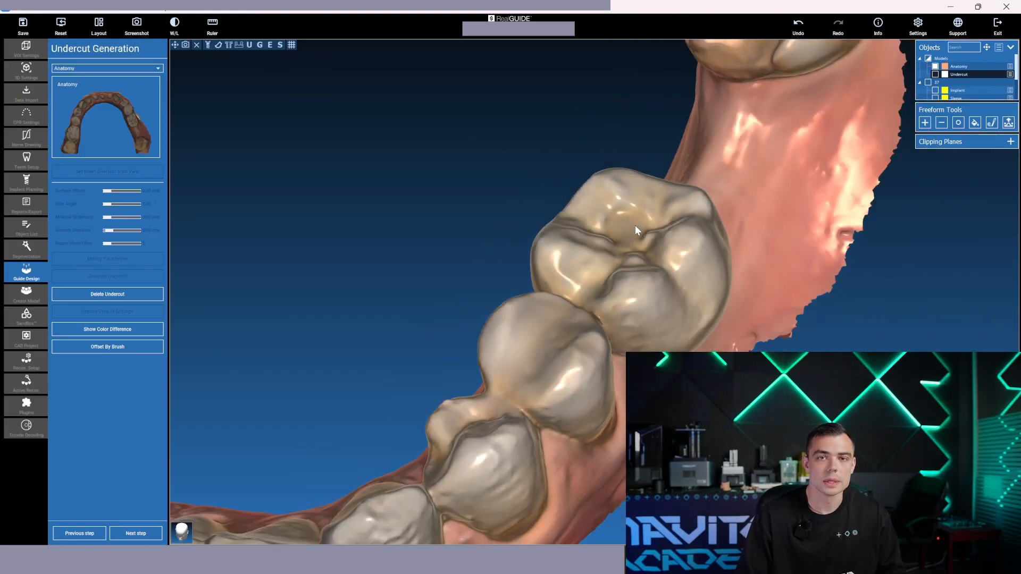
left_click_drag(562, 200, 568, 160)
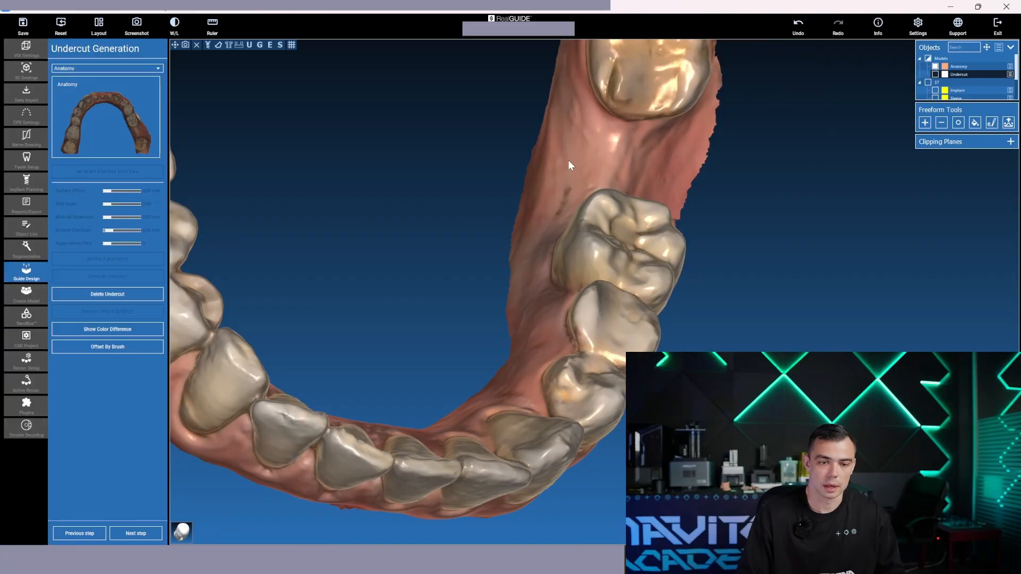
scroll(465, 356, "up", 5)
left_click_drag(485, 324, 570, 308)
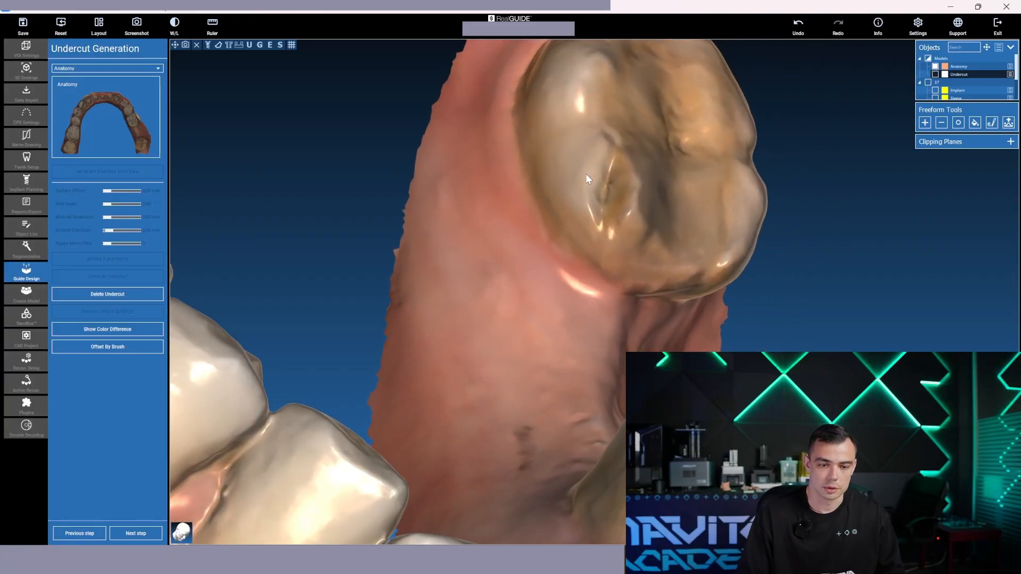
left_click_drag(617, 199, 720, 321)
scroll(729, 269, "down", 4)
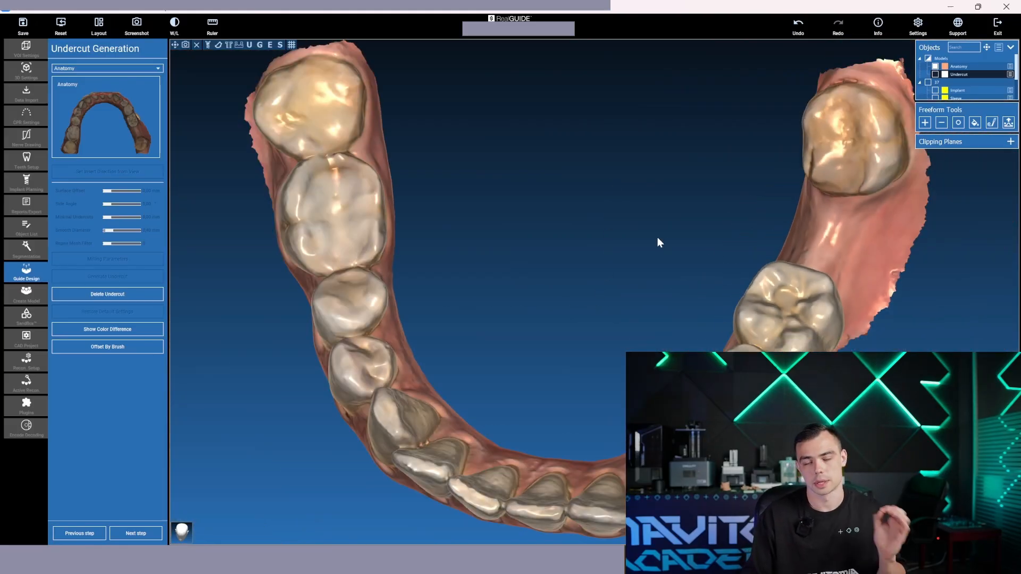
scroll(681, 231, "up", 4)
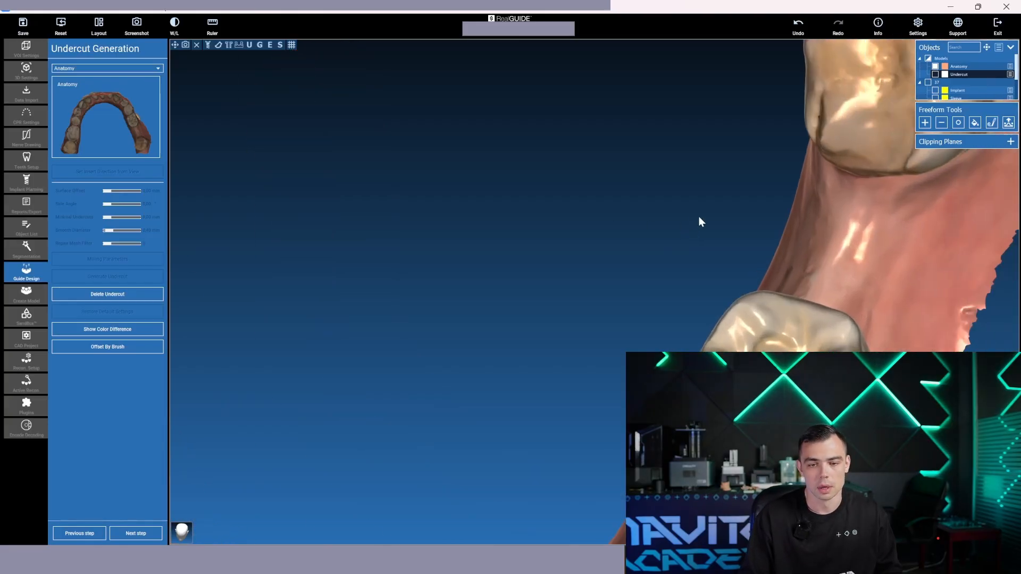
Activate the Add freeform tool and show the Undercut model overlaid on the Anatomy scan
left_click(926, 123)
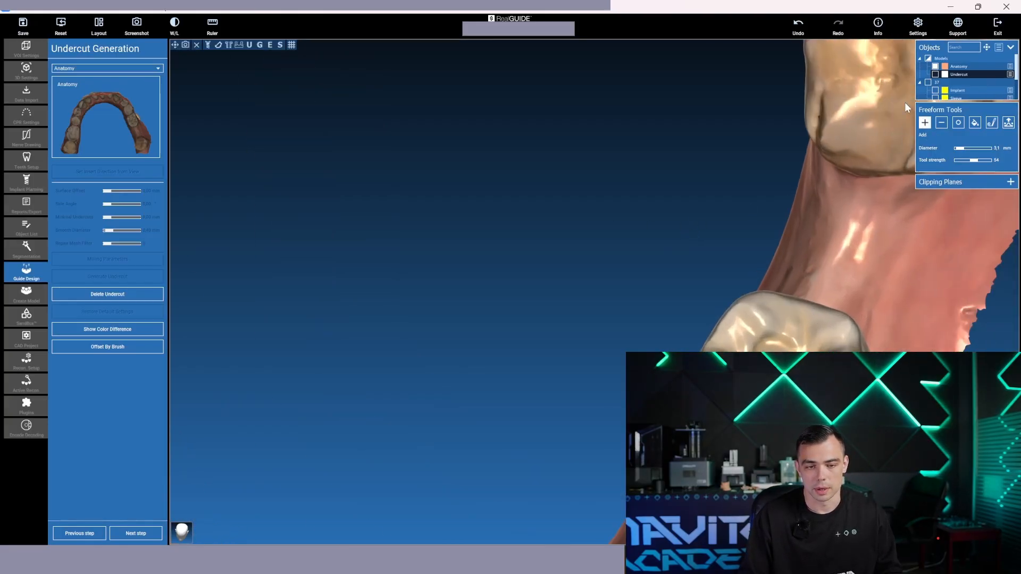
left_click(935, 75)
scroll(846, 113, "down", 2)
mouse_move(820, 113)
right_mouse_down()
mouse_move(731, 111)
mouse_move(786, 113)
right_mouse_up()
left_click_drag(787, 118, 792, 147)
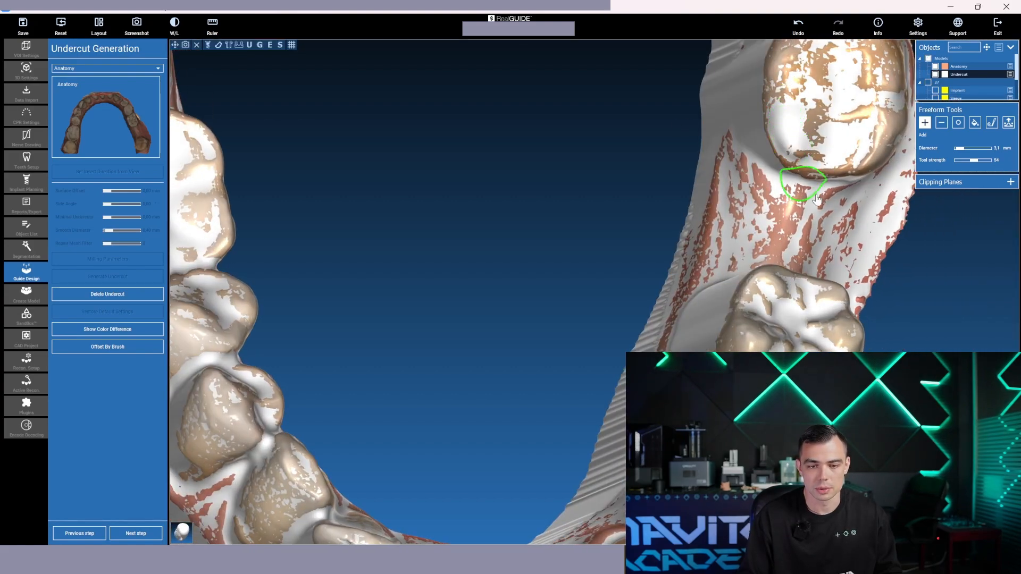
Examine the overlaid Undercut model and Anatomy scan around the tooth 37 gap, neighbouring molars and rest of the arch
right_click_drag(947, 340, 801, 326)
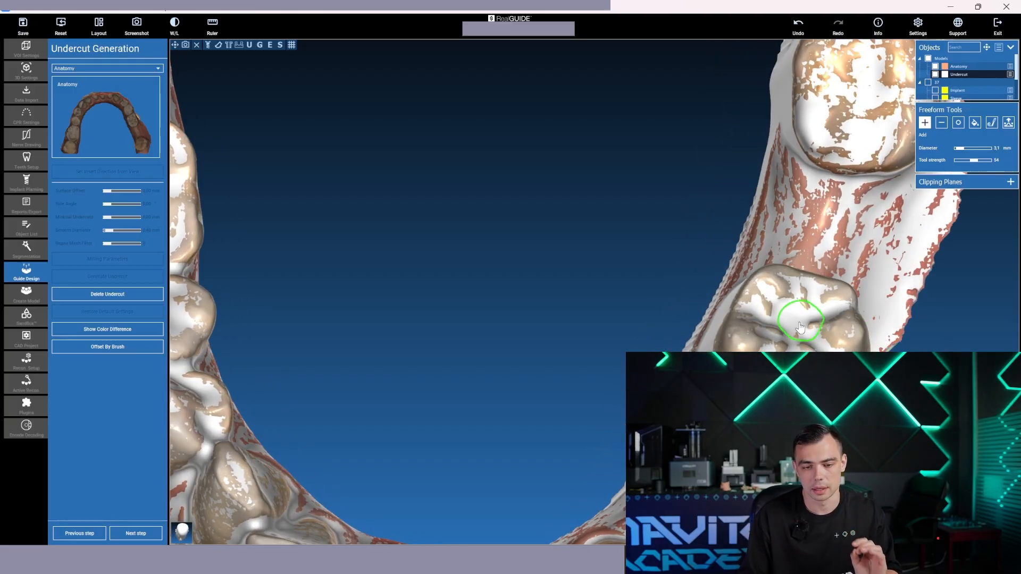
mouse_move(800, 323)
left_mouse_down()
mouse_move(782, 308)
mouse_move(791, 311)
mouse_move(778, 316)
left_mouse_up()
scroll(641, 289, "down", 4)
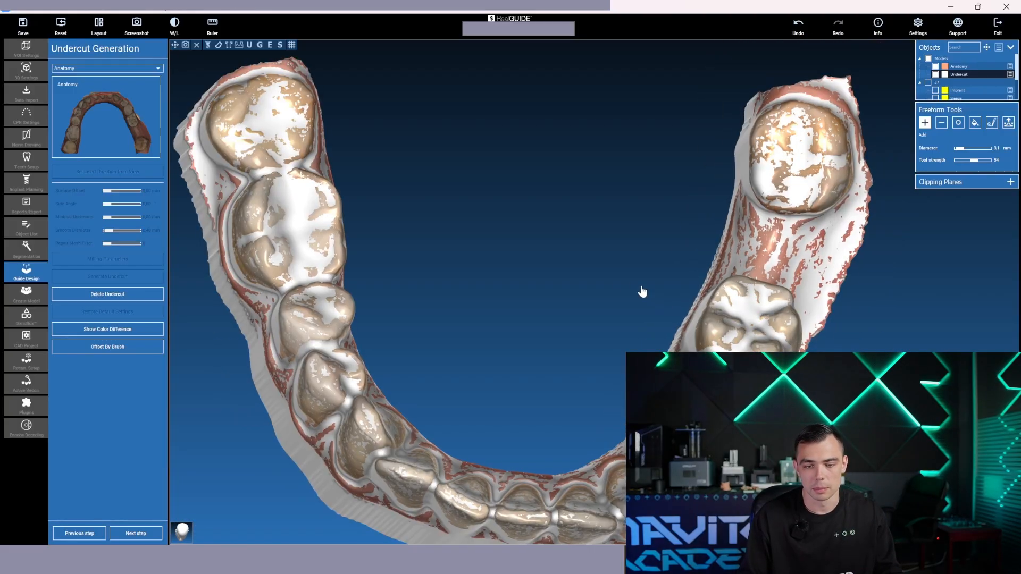
right_click_drag(643, 291, 613, 275)
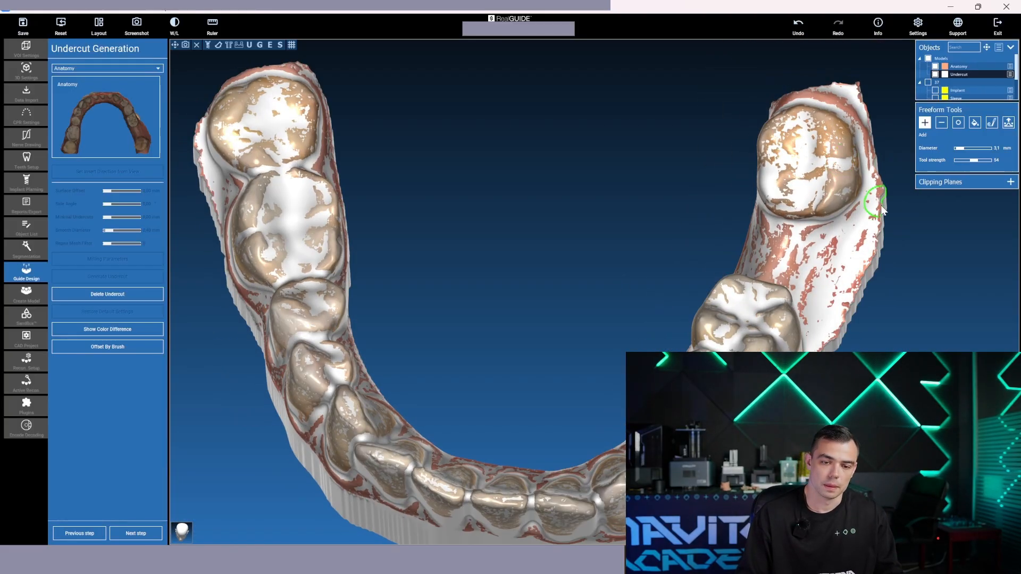
left_click(778, 191)
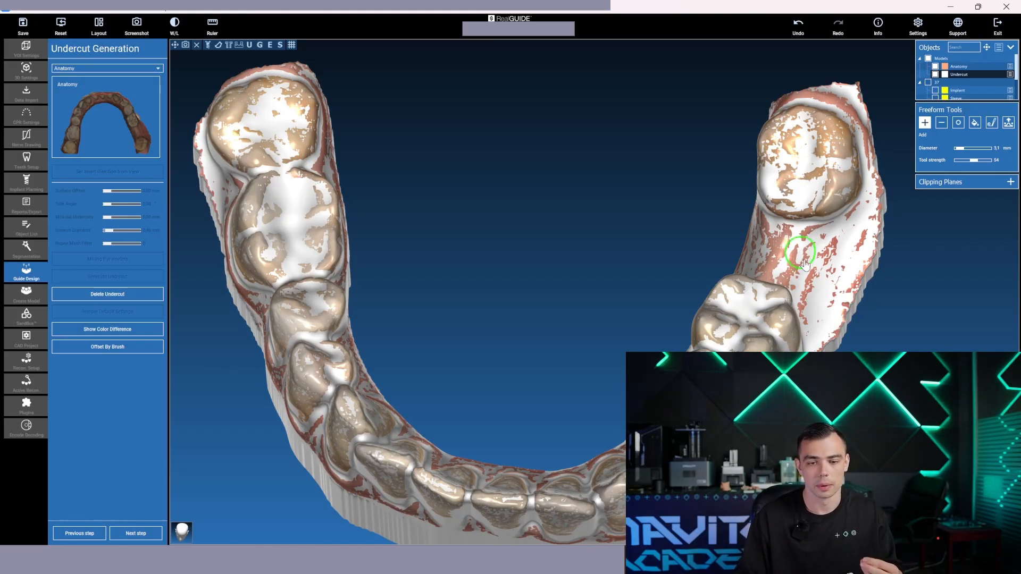
left_click_drag(914, 301, 926, 367)
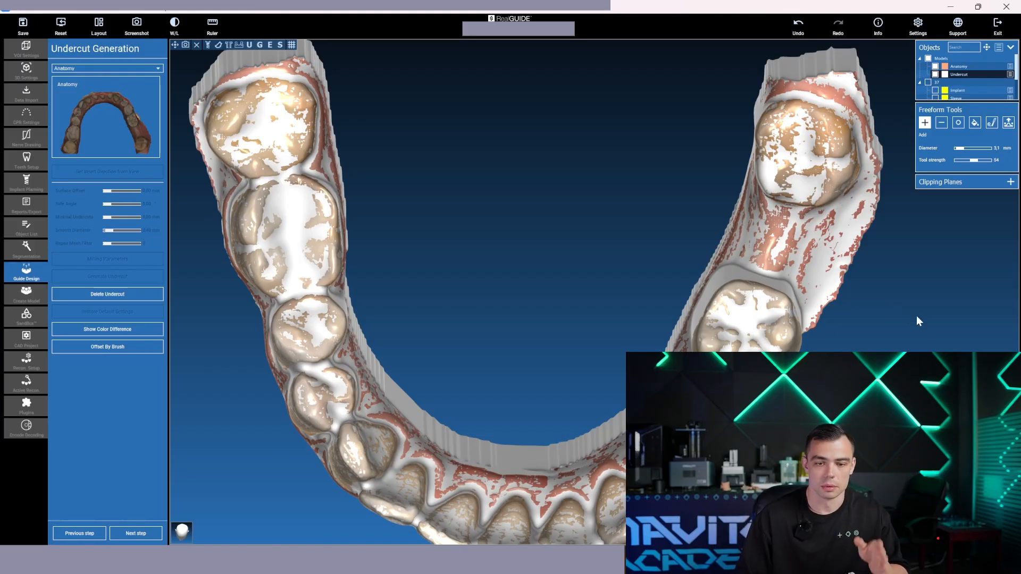
left_click_drag(917, 321, 926, 248)
left_click_drag(934, 305, 932, 340)
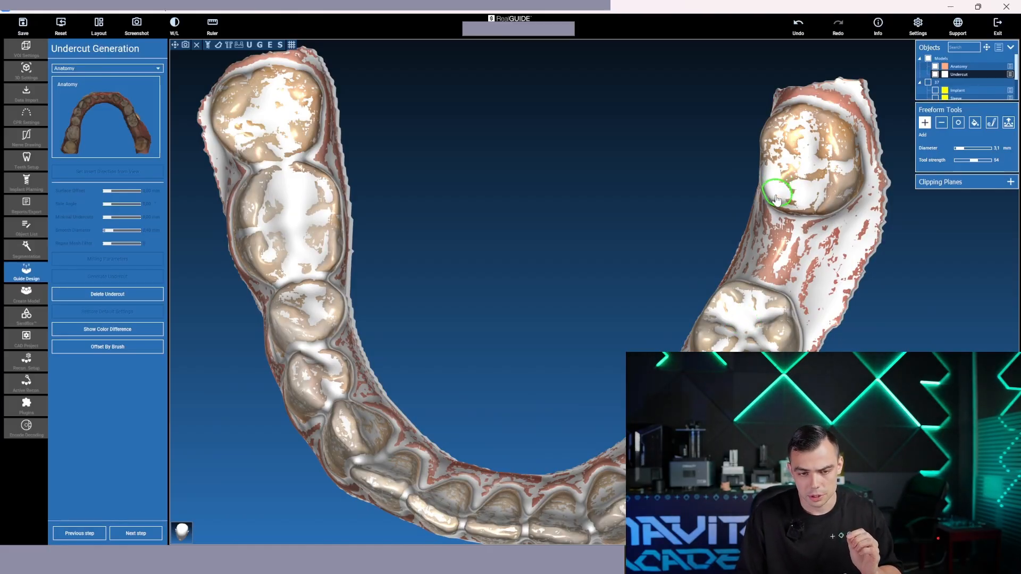
left_click_drag(599, 233, 601, 217)
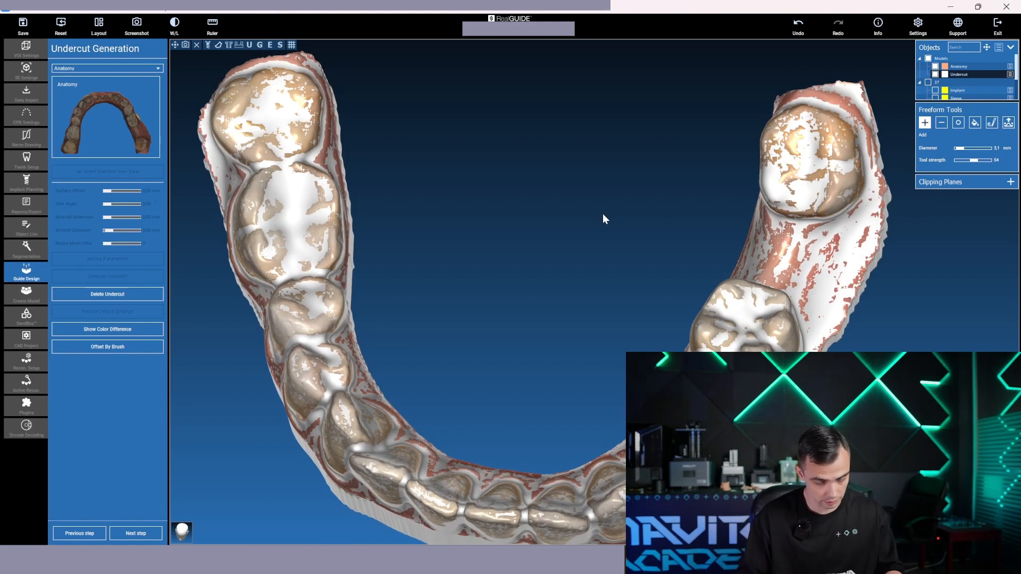
Hide the Anatomy scan so only the Undercut model is shown, and advance to the Guide Generation stage
middle_click_drag(897, 347, 836, 351)
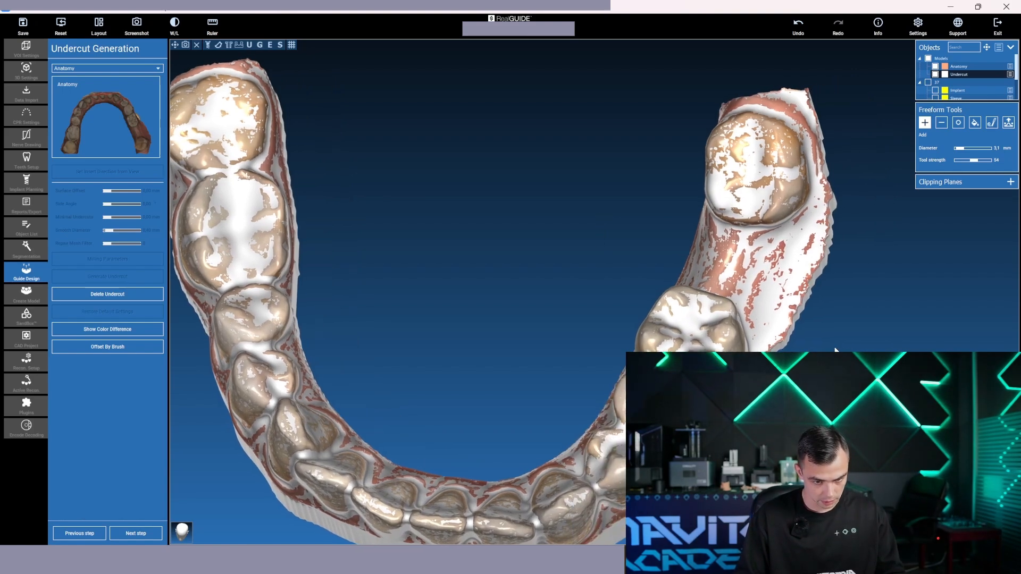
right_click_drag(836, 351, 838, 345)
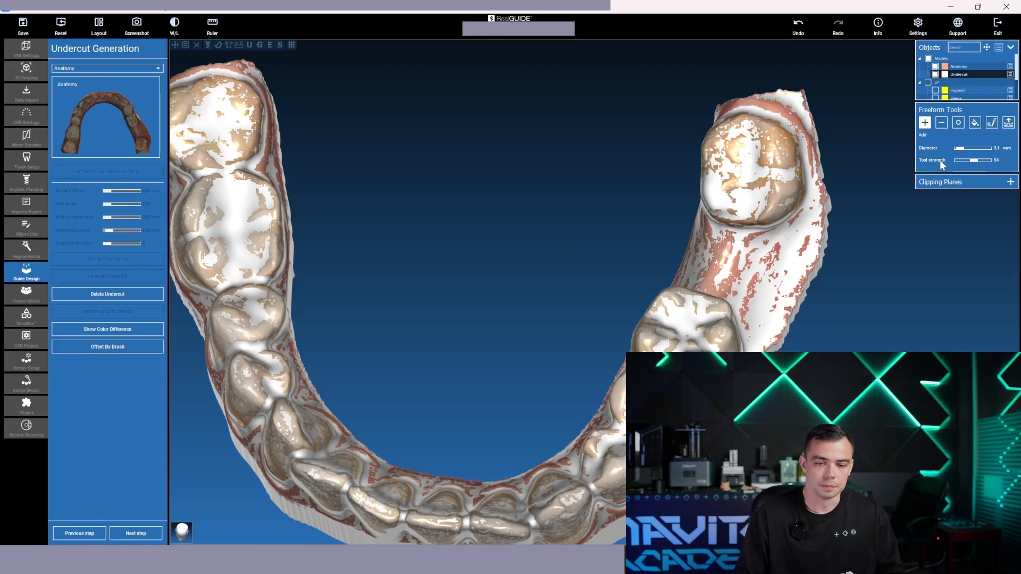
left_click(935, 66)
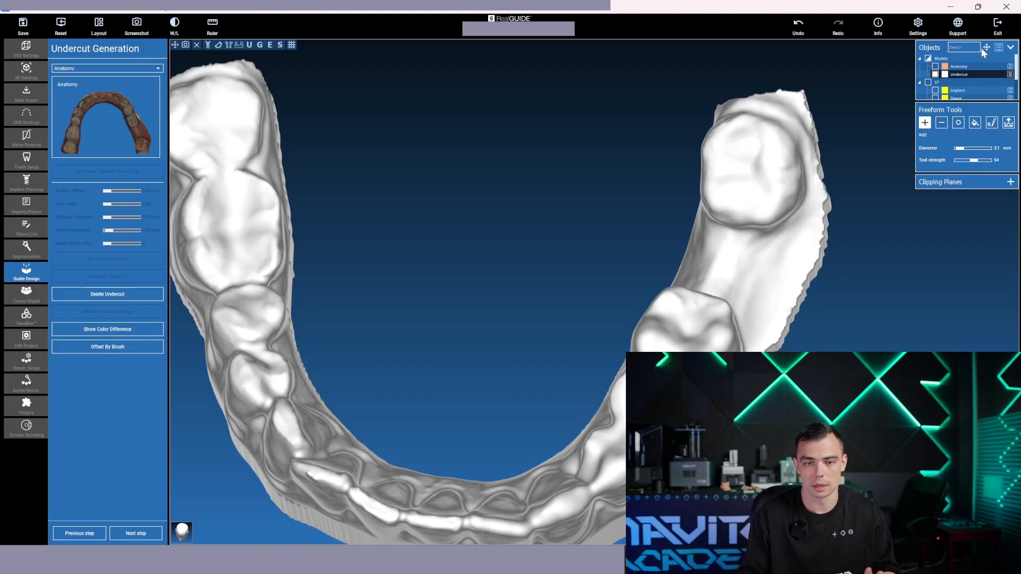
left_click(802, 28)
scroll(880, 244, "up", 4)
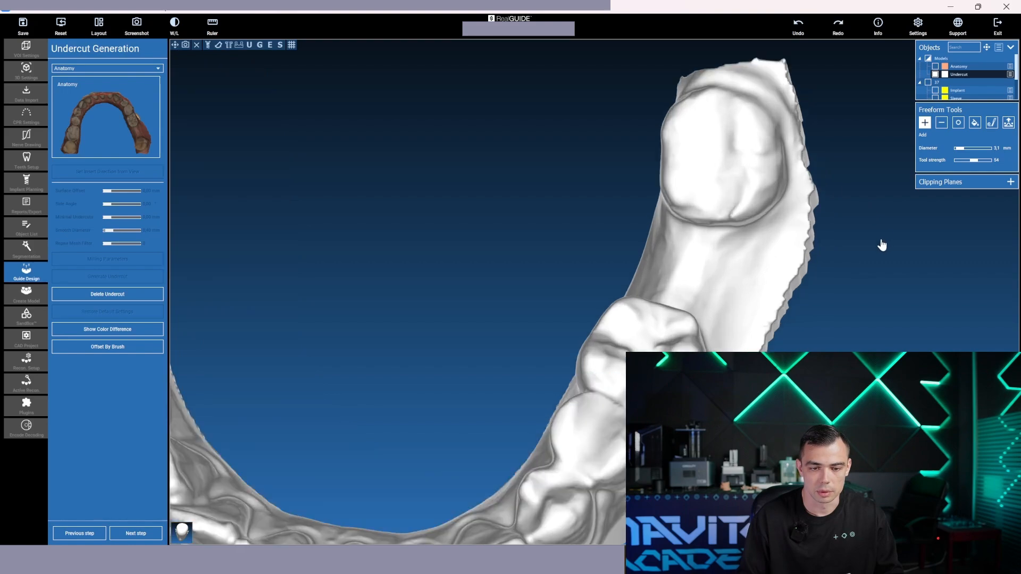
scroll(837, 310, "down", 5)
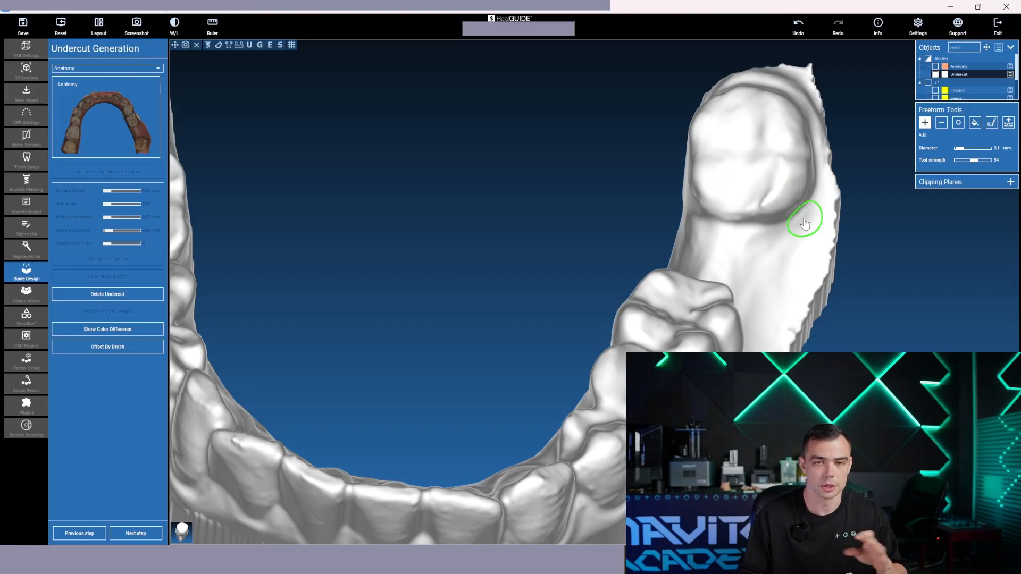
middle_click_drag(472, 237, 526, 117)
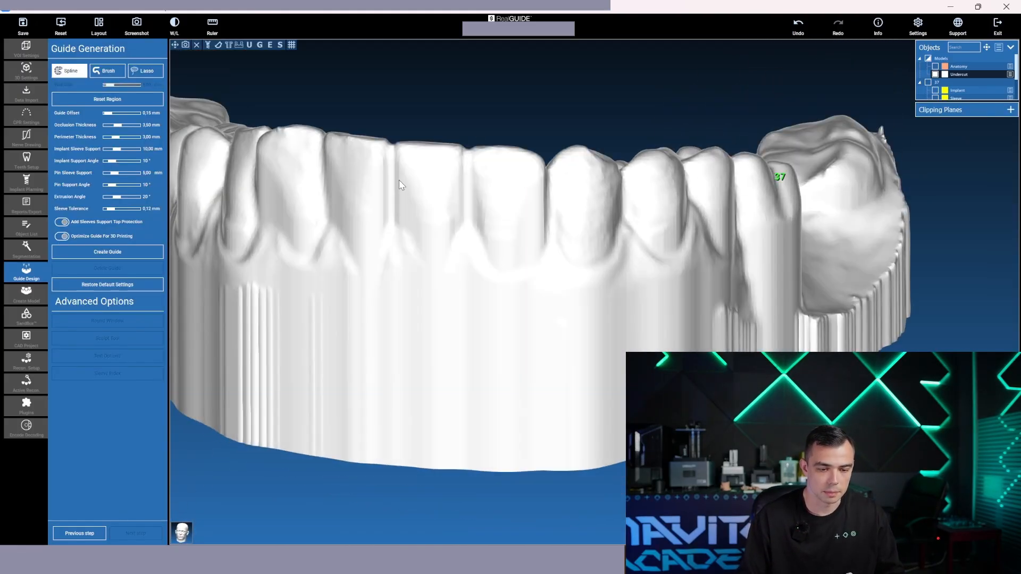
Start the guide's spline outline with points along the outer gum line from the front teeth to the teeth ahead of the tooth 37 gap
left_click(569, 151)
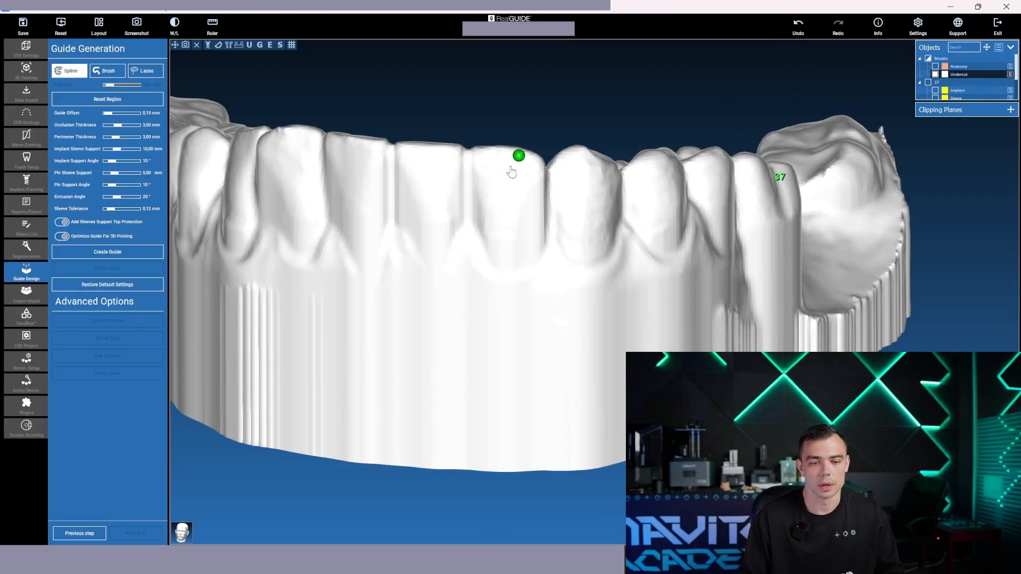
left_click(388, 246)
left_click(457, 247)
left_click(506, 259)
left_click(553, 258)
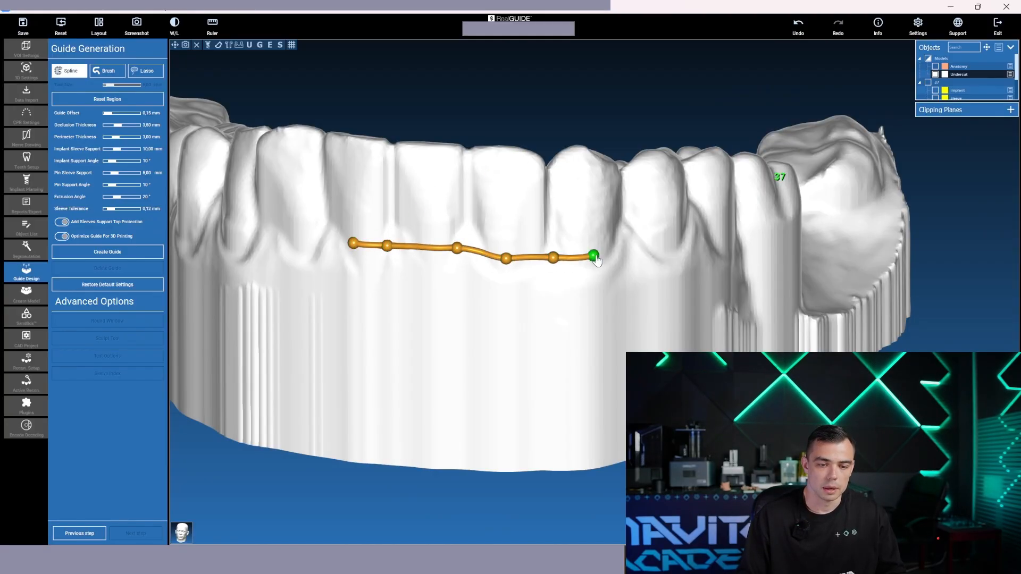
left_click(602, 255)
left_click(660, 247)
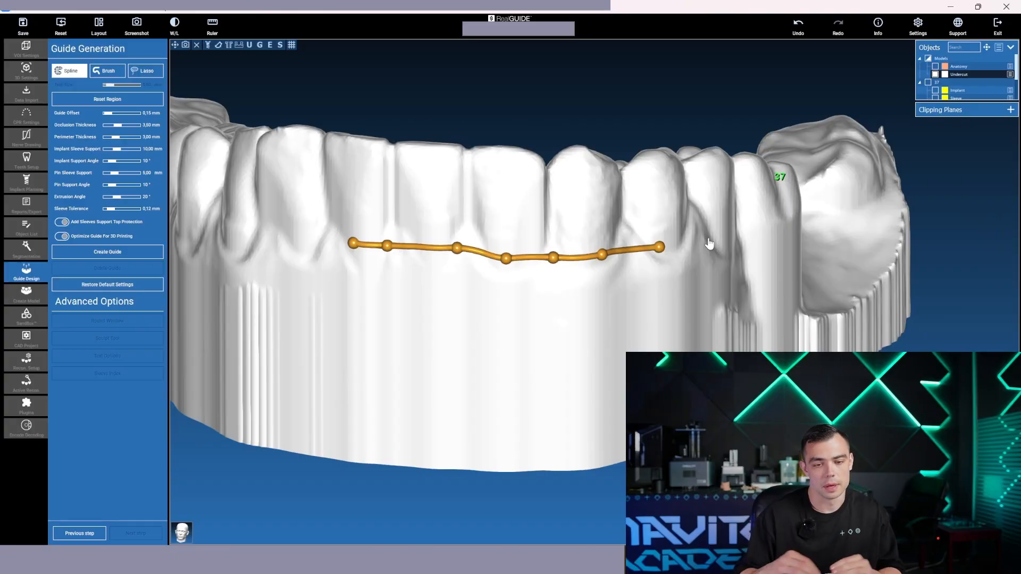
left_click(775, 232)
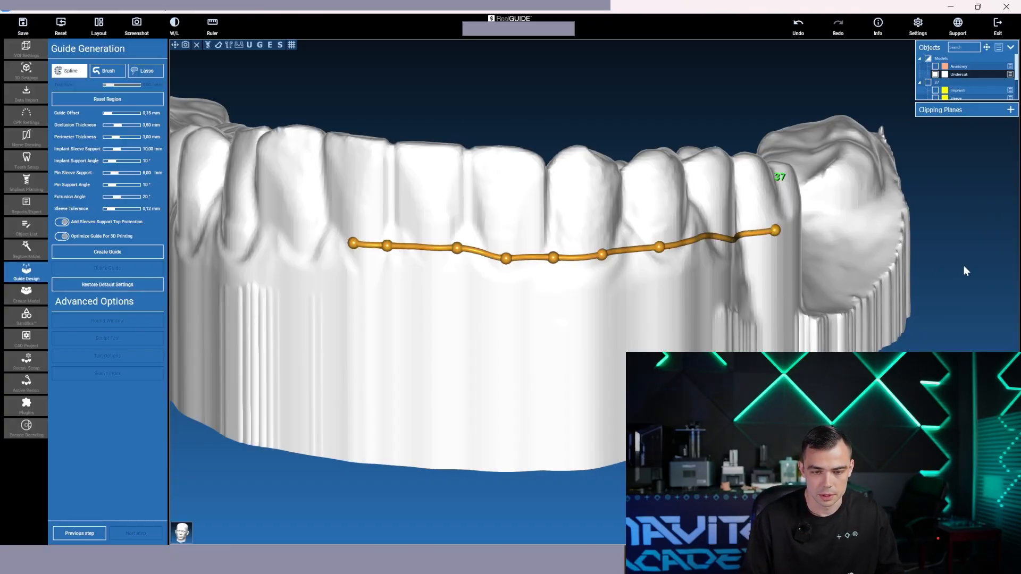
Show the tooth 37 sleeve and extend the spline outline past it and around the last molar
left_click_drag(967, 272, 764, 307)
left_click(227, 44)
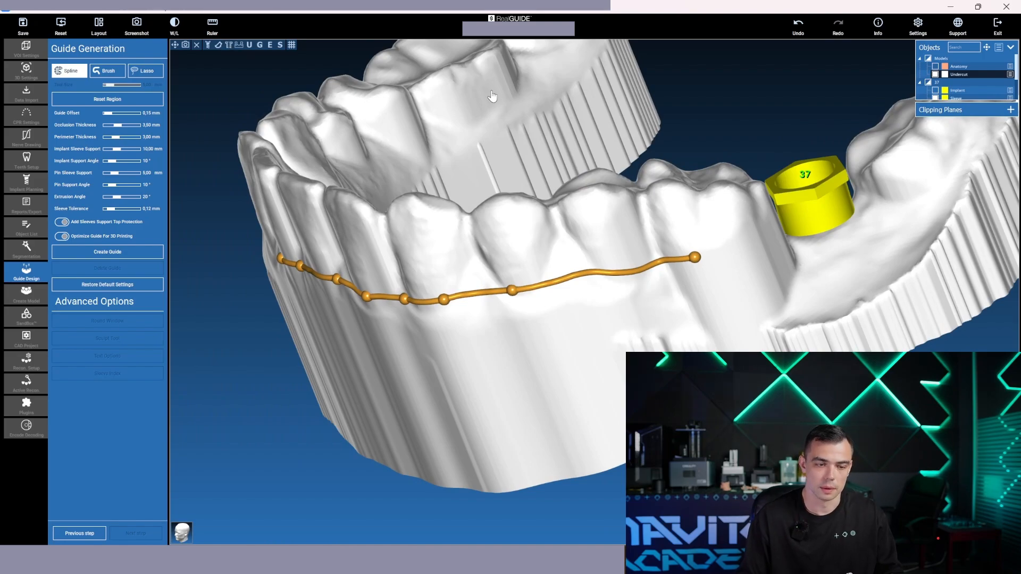
middle_click_drag(819, 88, 544, 159)
right_click_drag(544, 159, 540, 149)
left_click_drag(679, 239, 226, 335)
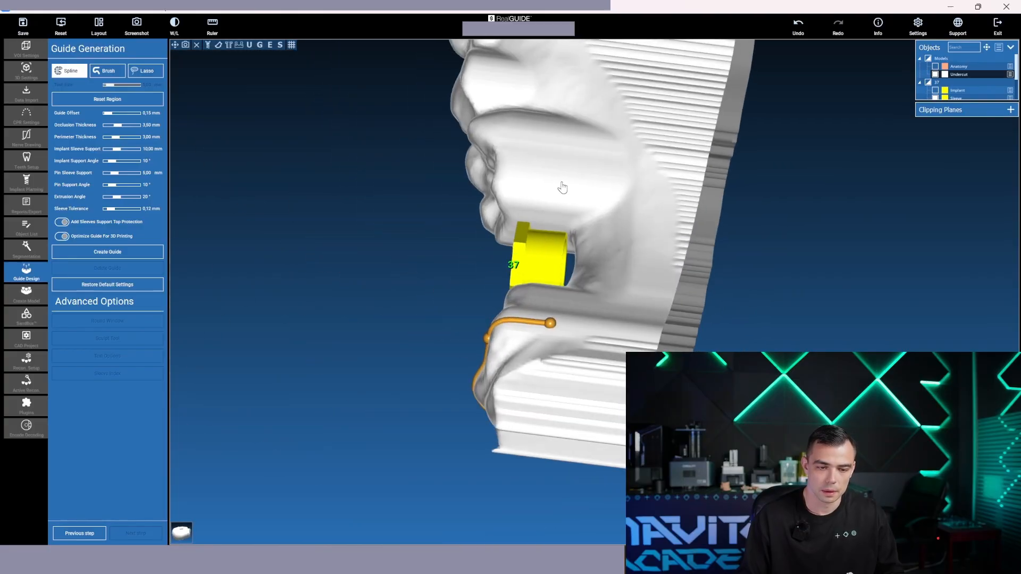
Continue the spline outline along the inner gum line, from the tooth 37 gap forward past the premolars
left_click(567, 158)
left_click(539, 93)
middle_click_drag(521, 62, 503, 222)
left_click(502, 137)
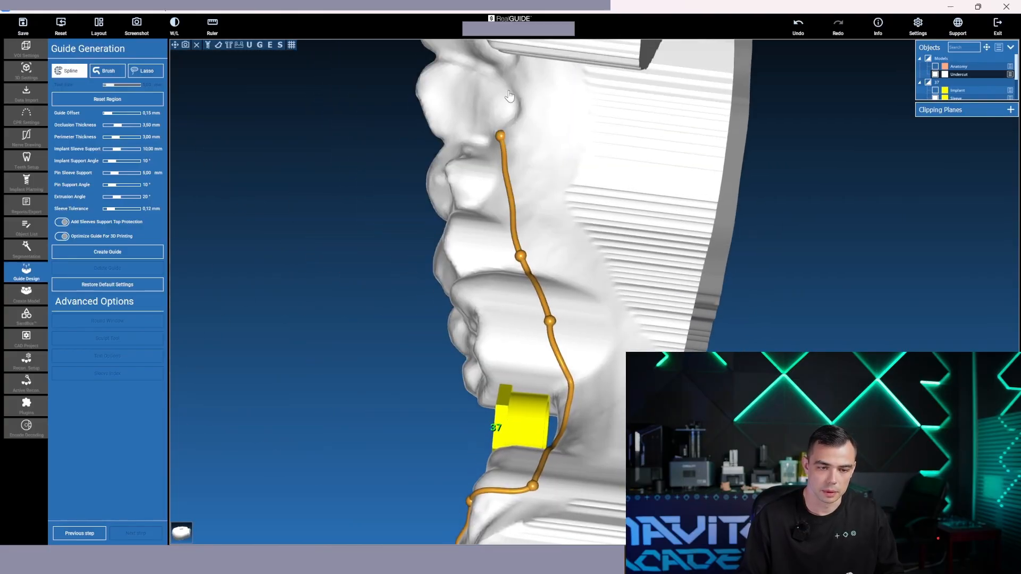
middle_click_drag(504, 92, 485, 235)
left_click(488, 207)
left_click_drag(355, 189, 492, 83)
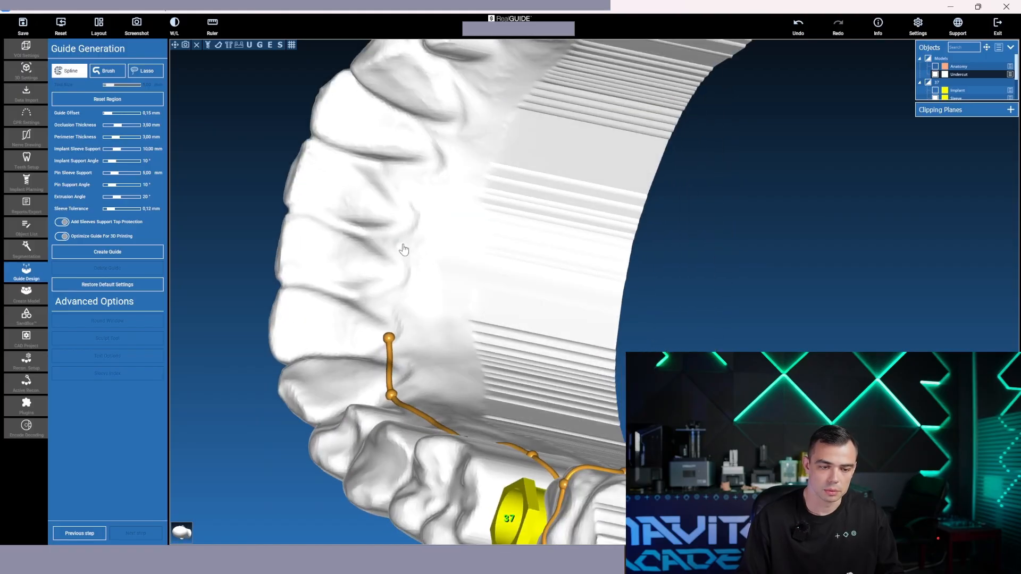
Carry the inner spline outline along the front teeth and close it over the incisal edges at its starting point
left_click(403, 246)
left_click_drag(263, 251, 440, 198)
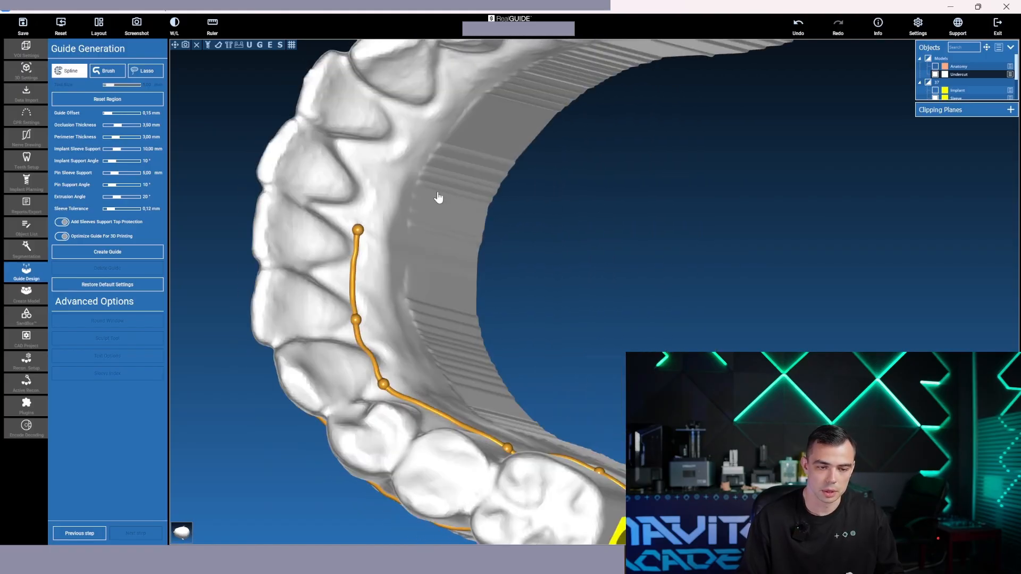
left_click(376, 160)
left_click_drag(376, 160, 418, 213)
double_click(440, 213)
left_click_drag(554, 208, 544, 101)
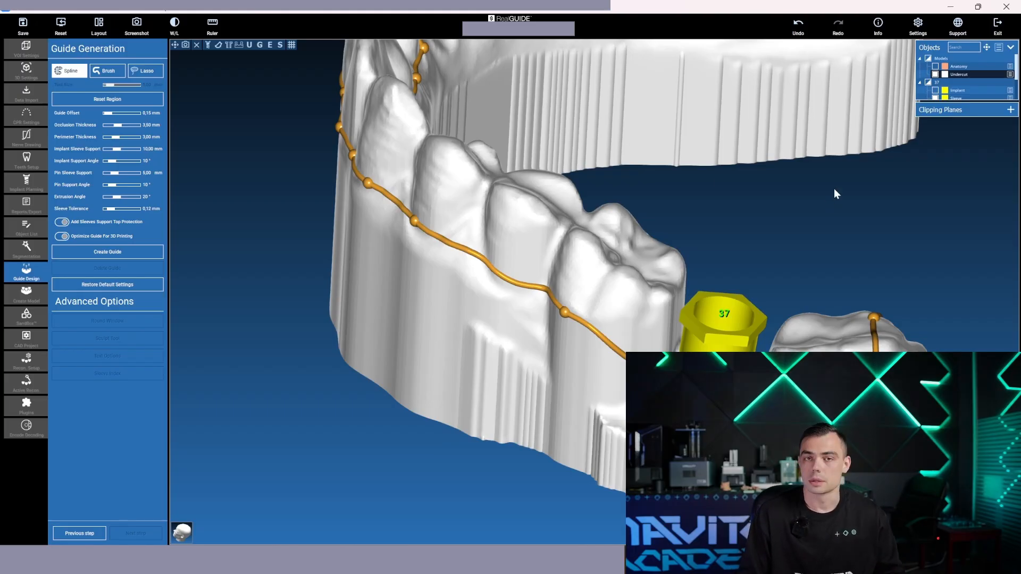
Try to move three outer spline points from the gum line up onto the front tooth surfaces, and undo the moves
left_click_drag(837, 182, 790, 206)
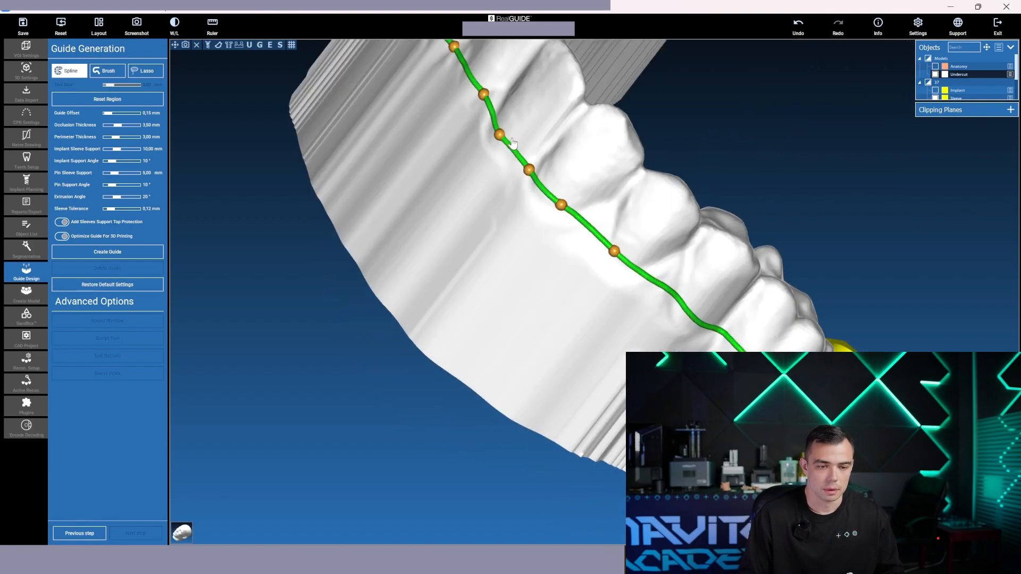
left_click_drag(500, 136, 539, 93)
left_click_drag(529, 169, 580, 132)
left_click_drag(568, 201, 608, 160)
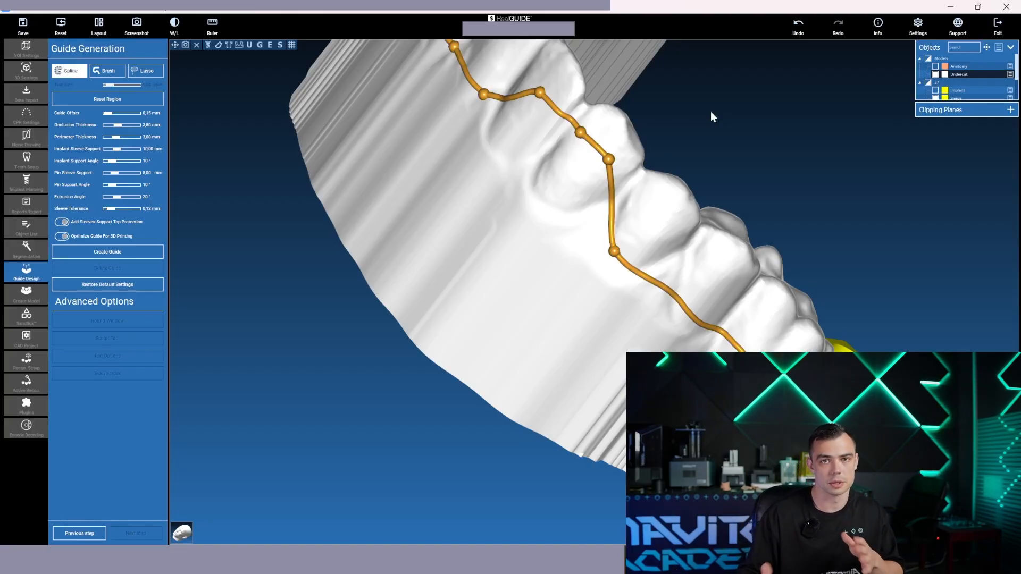
left_click(799, 28)
left_click(799, 30)
left_click(799, 32)
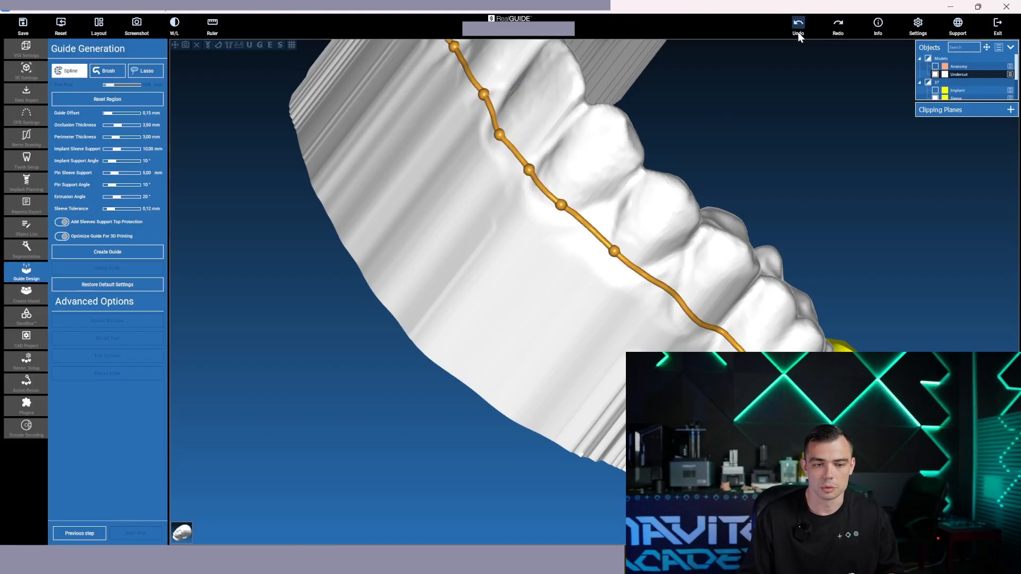
Shift one inner spline point behind the front teeth slightly closer to the teeth and create the surgical guide
left_click_drag(822, 135, 679, 218)
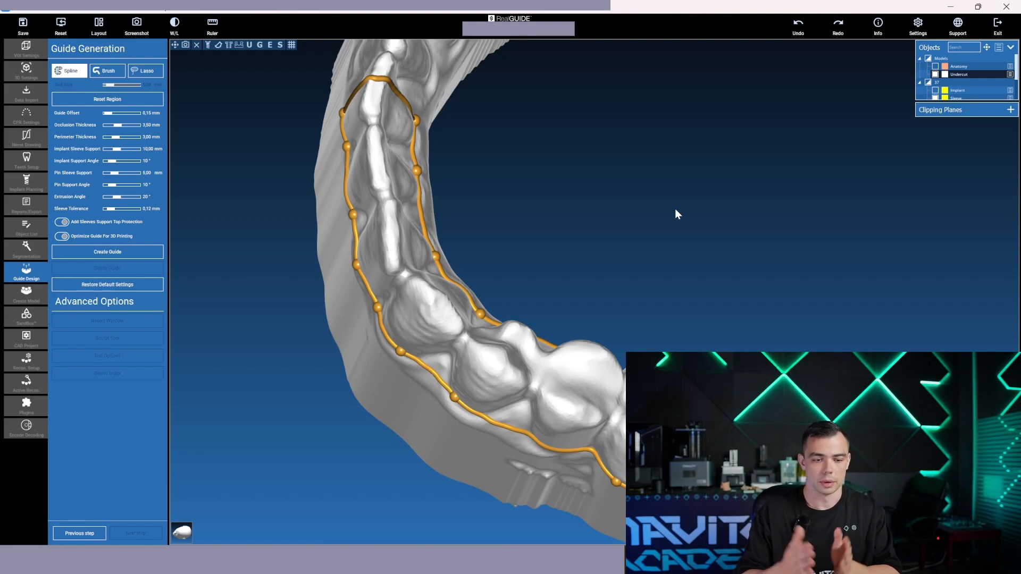
left_click_drag(732, 252, 422, 280)
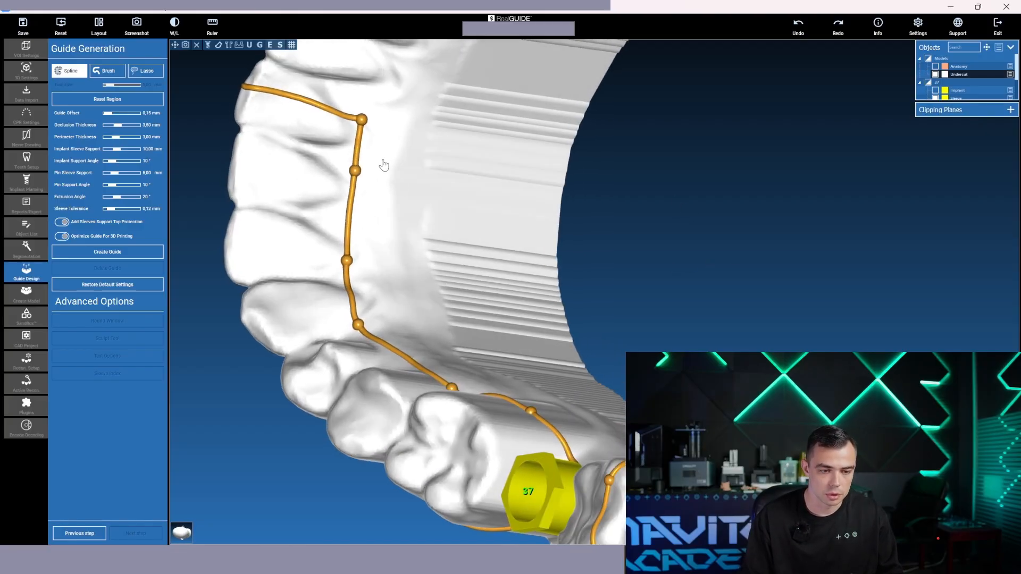
left_click_drag(358, 177, 348, 180)
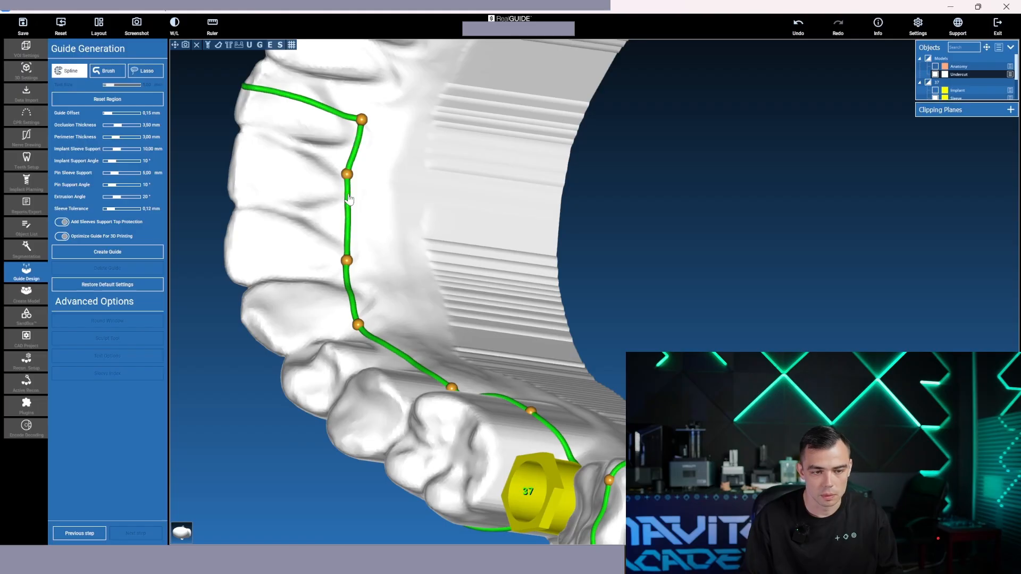
left_click_drag(509, 287, 856, 187)
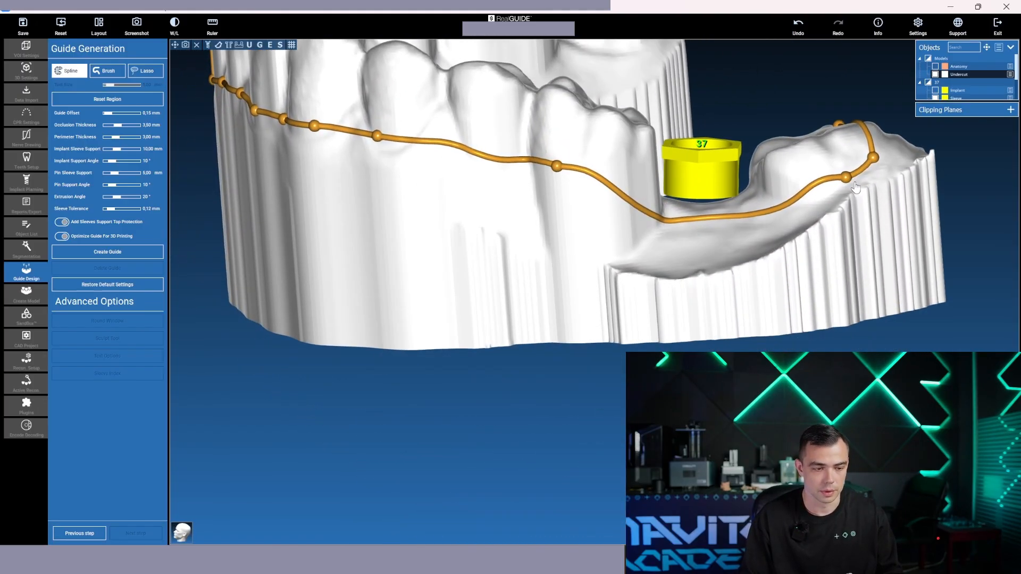
left_click(130, 254)
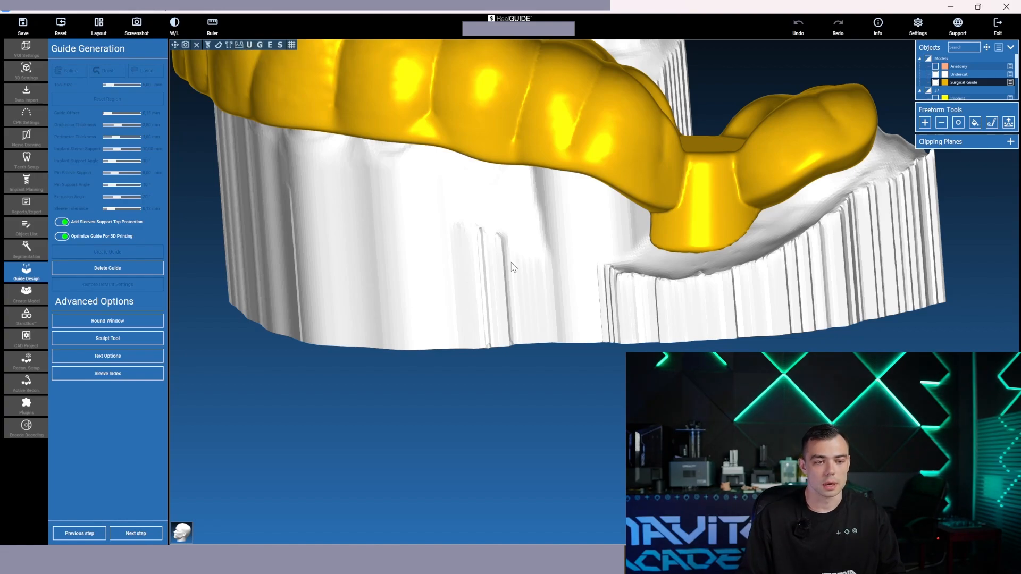
Hide the Undercut model and examine the Surgical Guide's outer surface, inner fit and sleeve support
left_click_drag(553, 288, 503, 222)
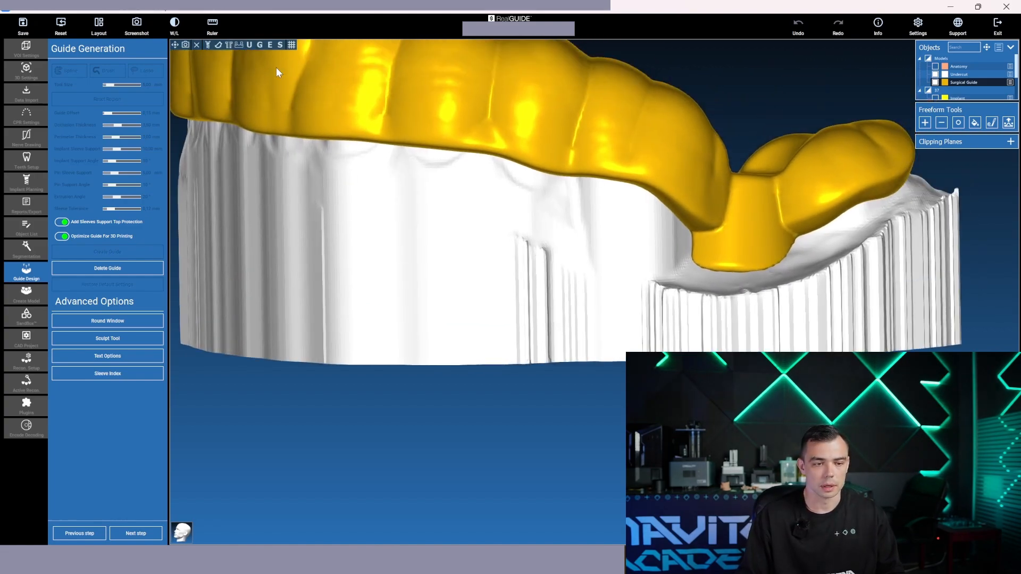
left_click(248, 45)
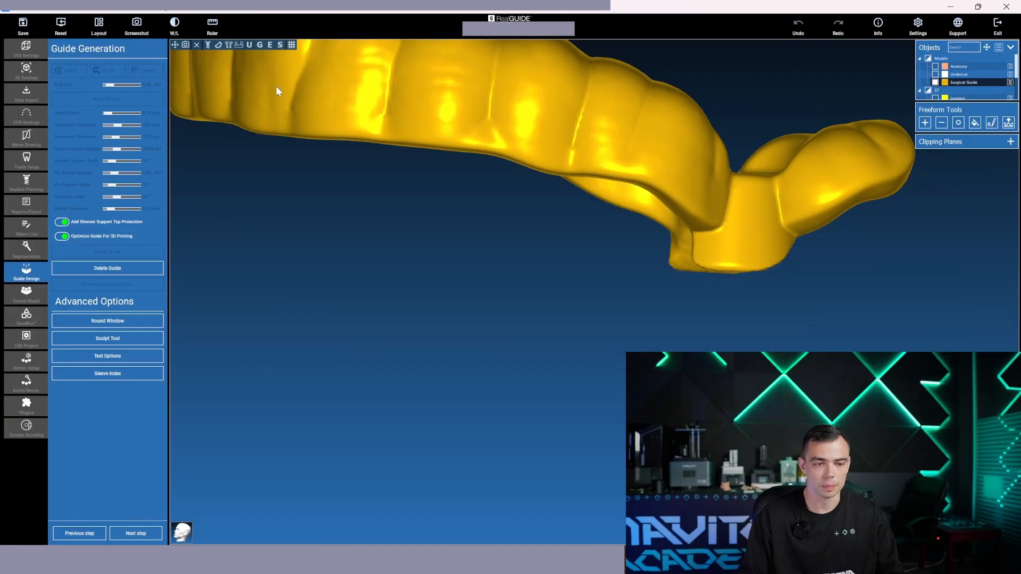
left_click_drag(276, 86, 433, 244)
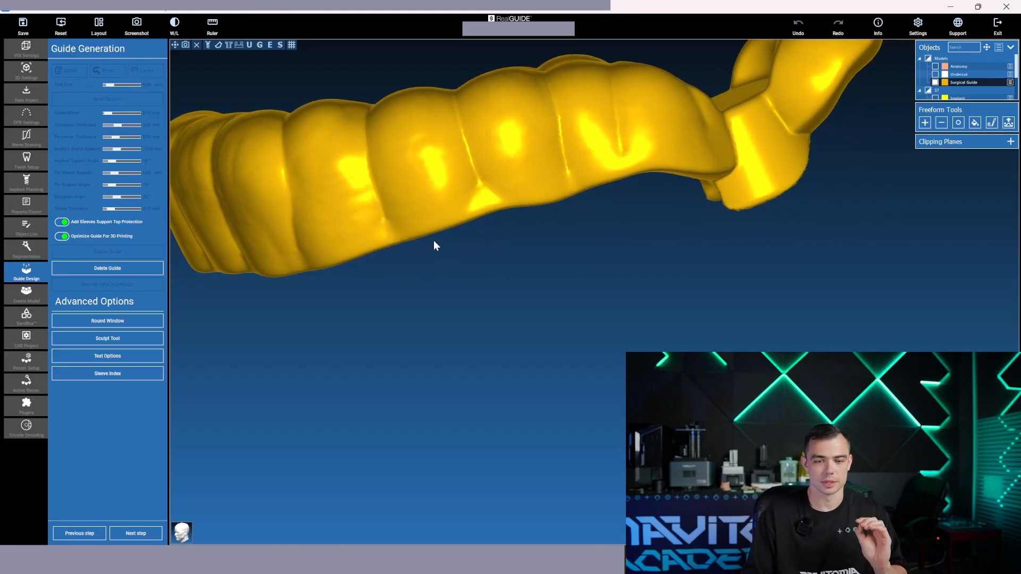
left_click_drag(505, 290, 446, 211)
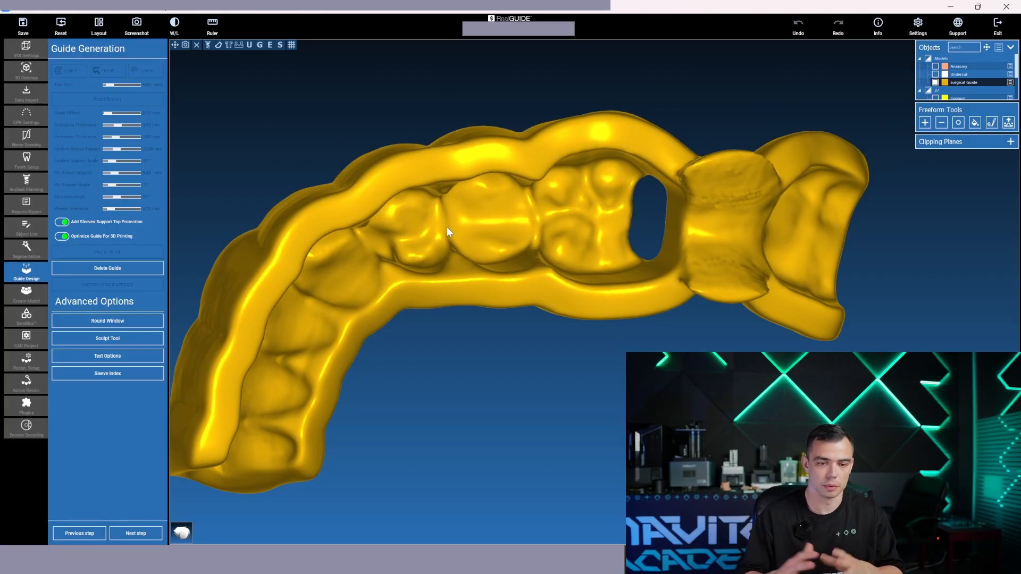
left_click_drag(569, 206, 510, 262)
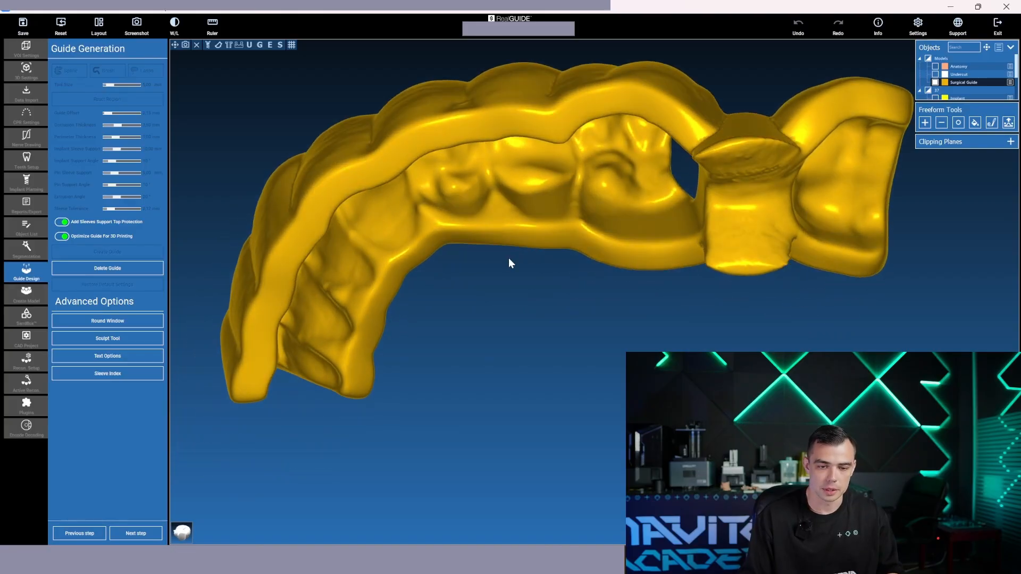
Smooth the Surgical Guide's sleeve support at tooth 37 and its adjoining edge with the Smooth freeform tool at 10.4 mm diameter
left_click(958, 122)
left_click_drag(764, 164, 743, 166)
left_click_drag(807, 290, 764, 103)
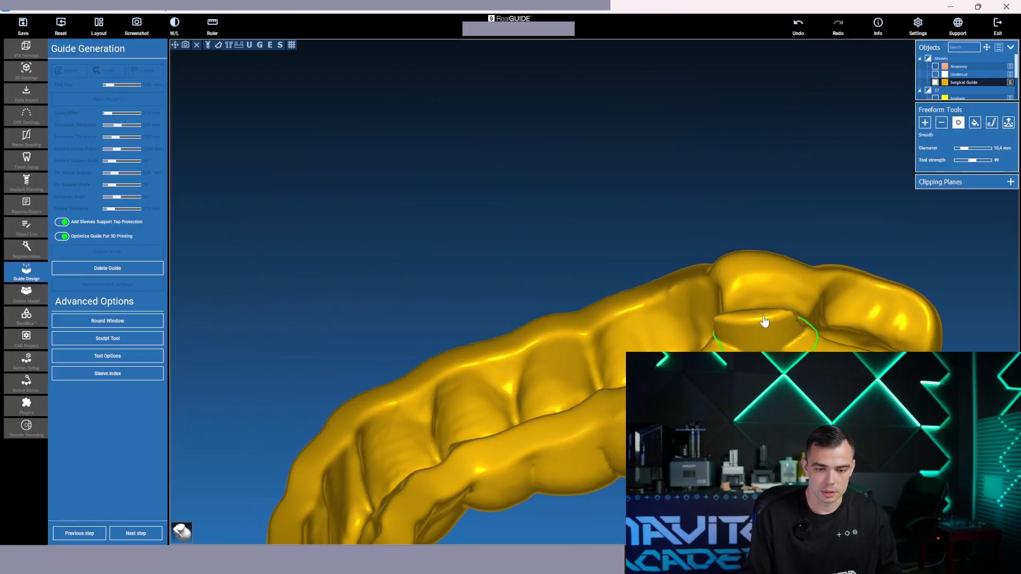
left_click(750, 328)
left_click(755, 276)
left_click(740, 266)
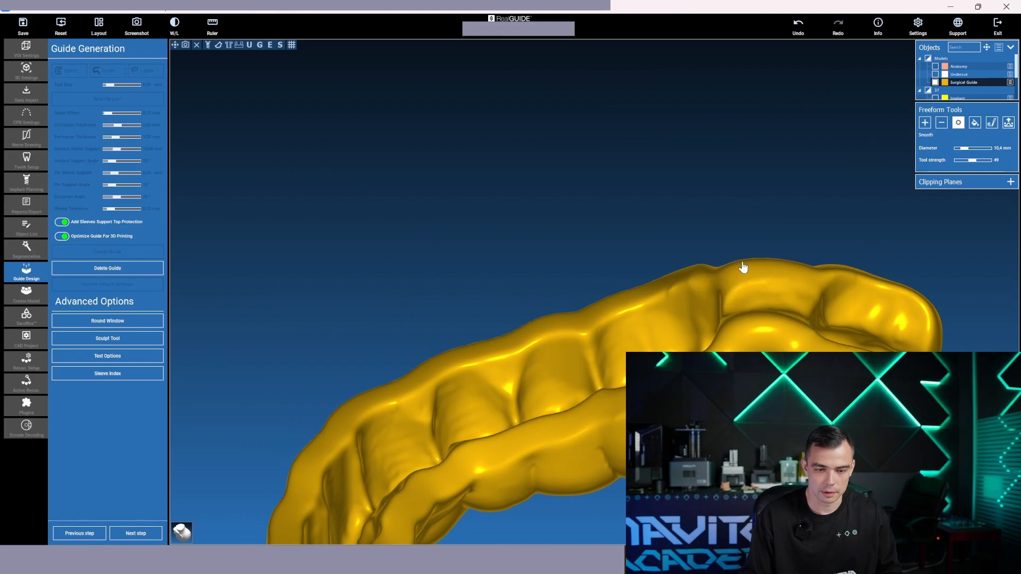
left_click(746, 268)
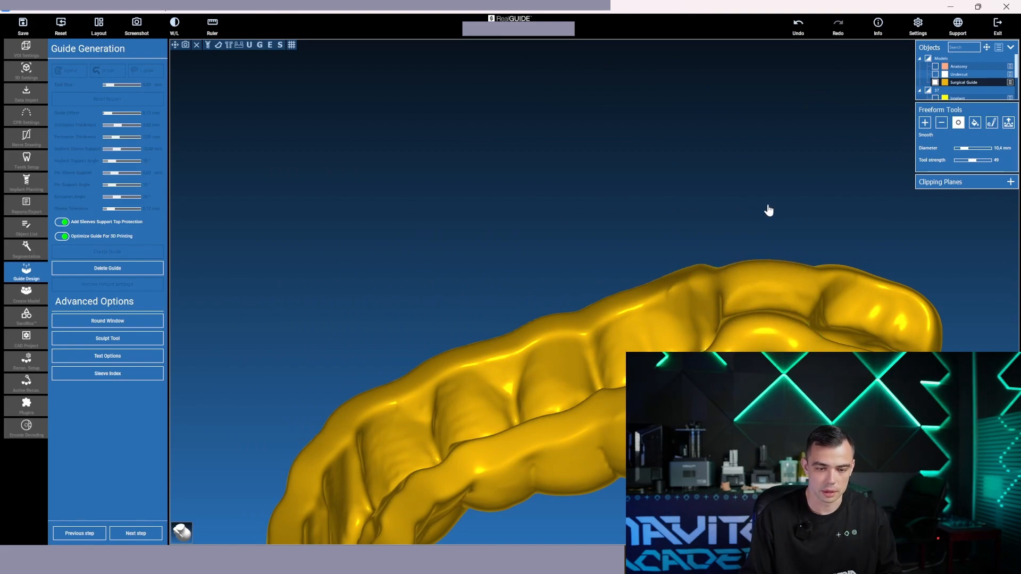
Thicken the thin rim around the sleeve support at tooth 37 with the Add freeform tool at 5.8 mm diameter
mouse_move(768, 210)
left_mouse_down()
mouse_move(764, 372)
mouse_move(744, 457)
mouse_move(570, 375)
mouse_move(460, 426)
mouse_move(675, 410)
mouse_move(681, 378)
left_mouse_up()
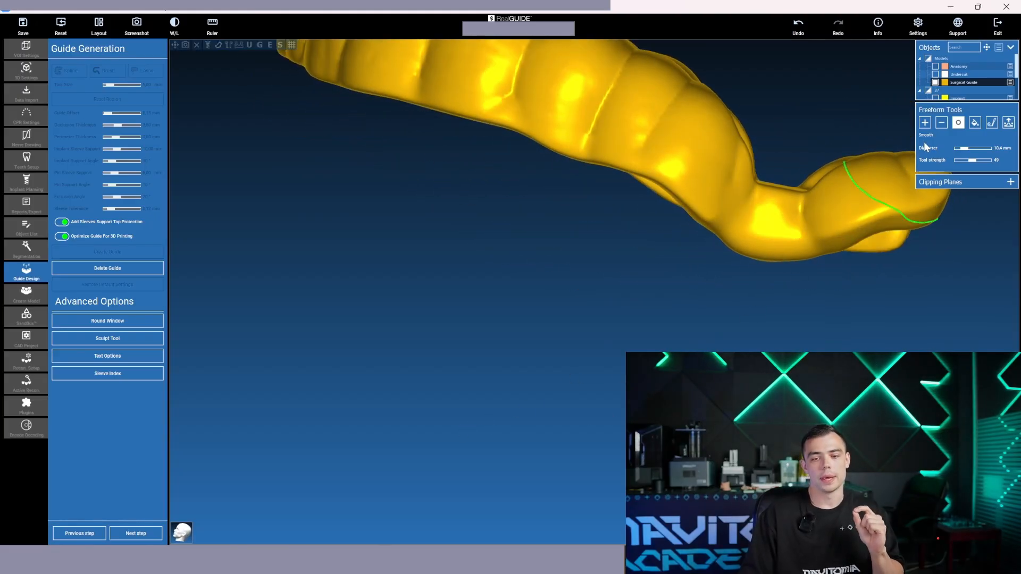
left_click(927, 125)
left_click_drag(856, 296, 841, 349)
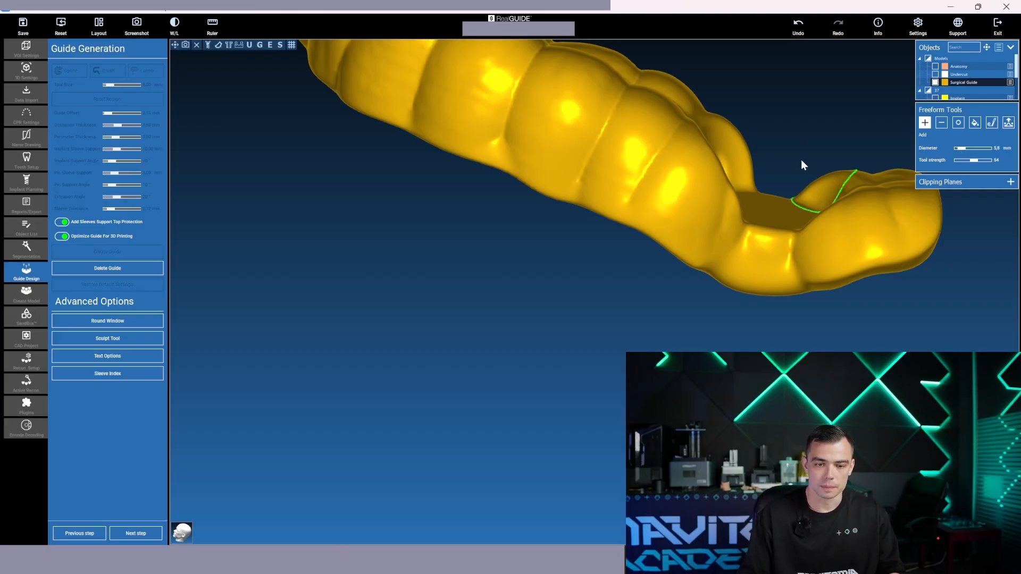
mouse_move(800, 198)
right_mouse_down()
mouse_move(755, 239)
mouse_move(711, 409)
mouse_move(691, 228)
mouse_move(702, 141)
right_mouse_up()
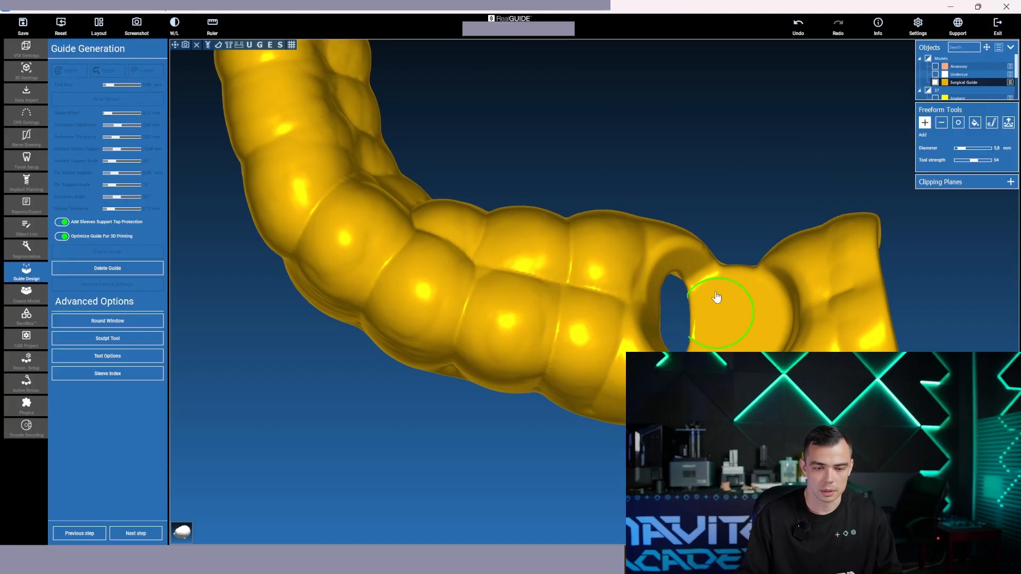
left_click_drag(724, 305, 758, 342)
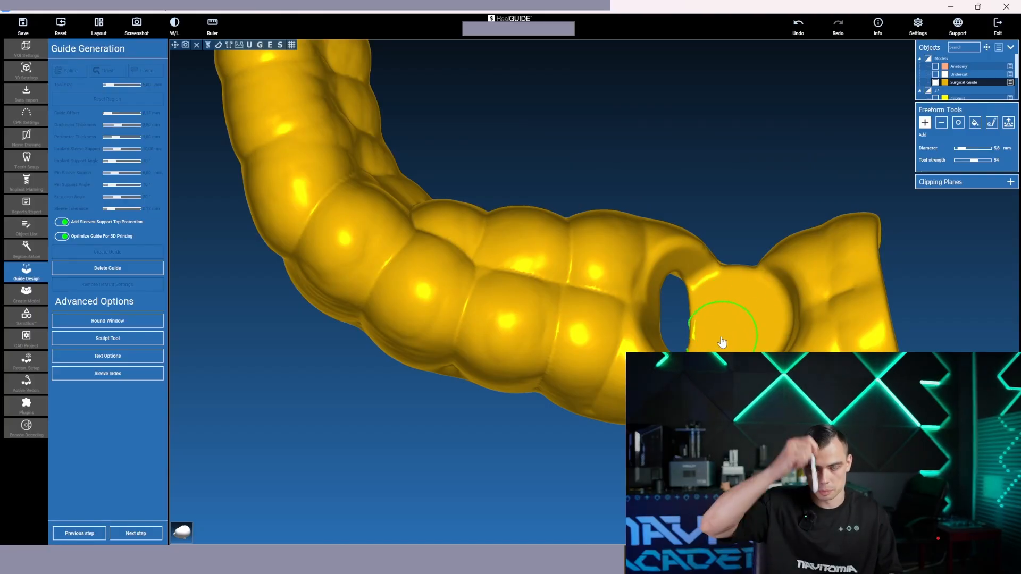
right_click_drag(730, 346, 720, 191)
mouse_move(725, 133)
left_mouse_down()
mouse_move(678, 130)
mouse_move(724, 124)
left_mouse_up()
mouse_move(723, 125)
right_mouse_down()
mouse_move(730, 340)
mouse_move(748, 209)
mouse_move(729, 251)
right_mouse_up()
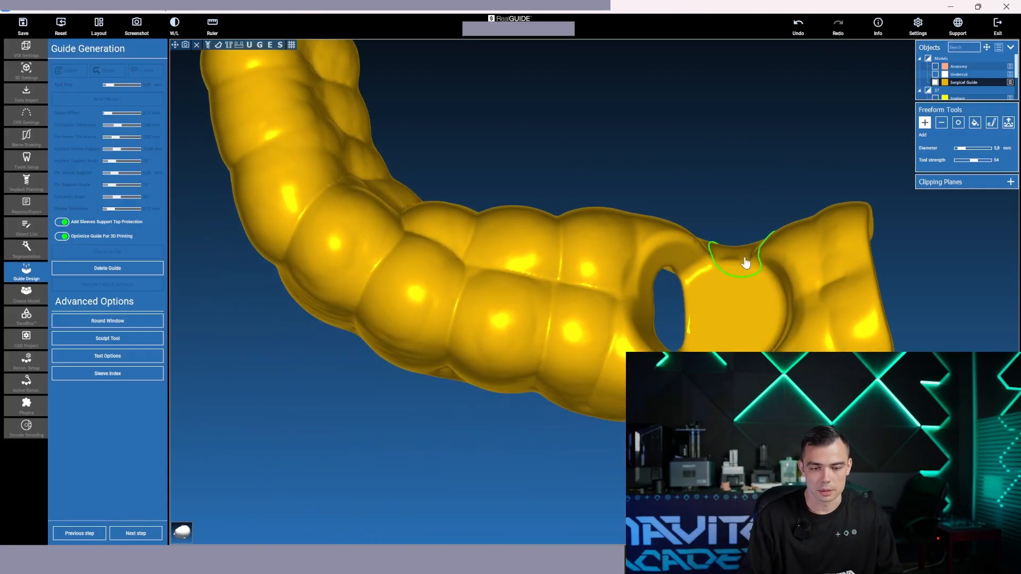
mouse_move(737, 255)
left_mouse_down()
mouse_move(711, 246)
mouse_move(733, 250)
mouse_move(745, 364)
left_mouse_up()
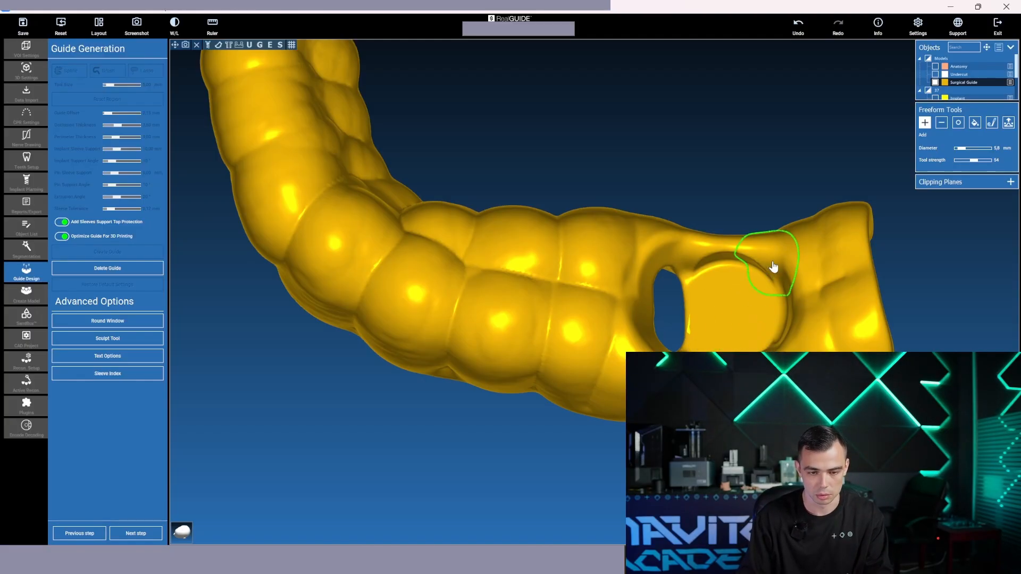
Review the thickened sleeve area from the side and undo the recent freeform edits there
right_click_drag(743, 187, 734, 144)
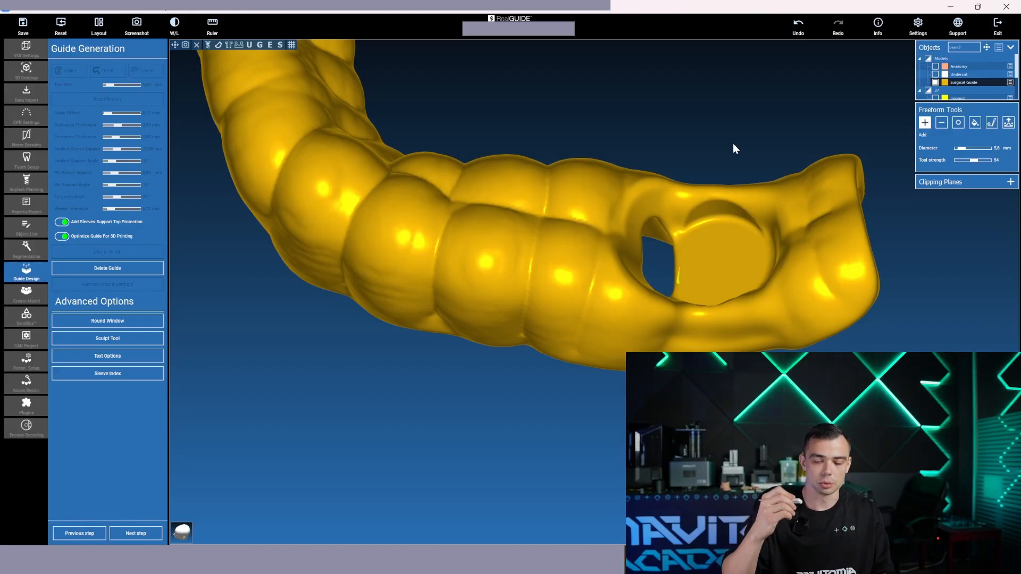
left_click_drag(733, 144, 719, 101)
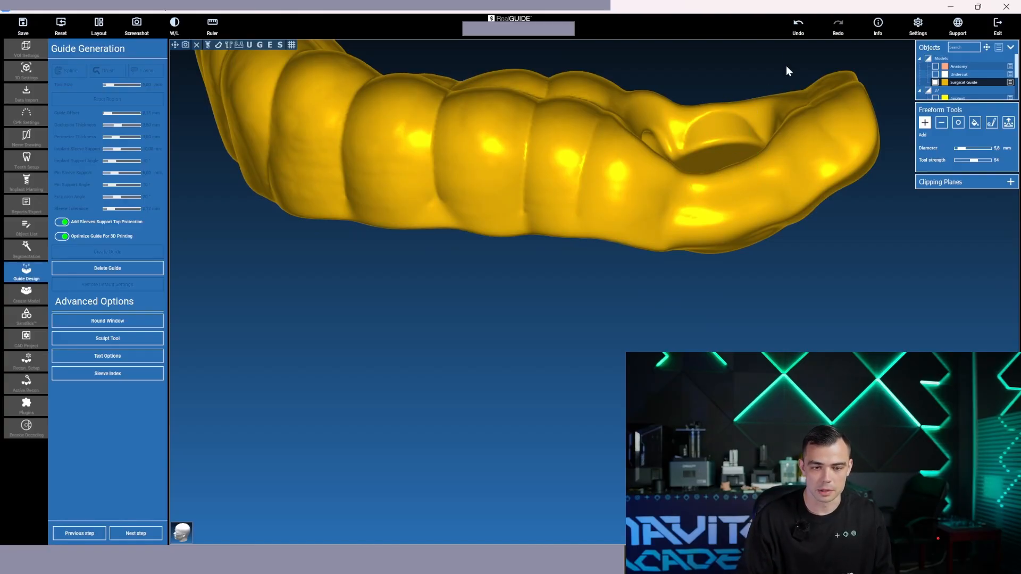
left_click(796, 30)
left_click(796, 31)
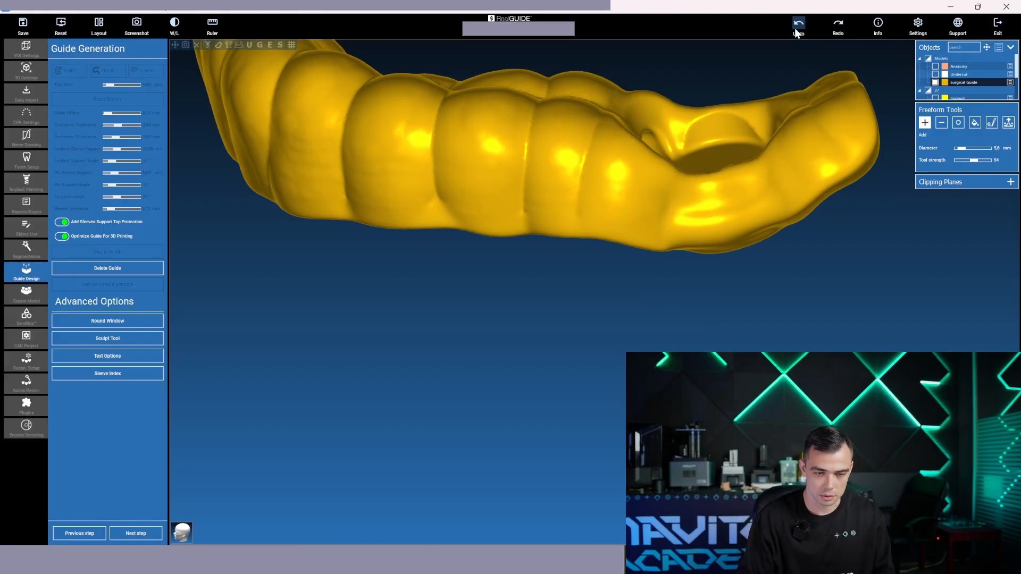
left_click(794, 29)
left_click(795, 28)
Examine the Surgical Guide's sleeve support, inner surface and full arch from several angles
mouse_move(731, 100)
right_mouse_down()
mouse_move(742, 222)
mouse_move(713, 426)
right_mouse_up()
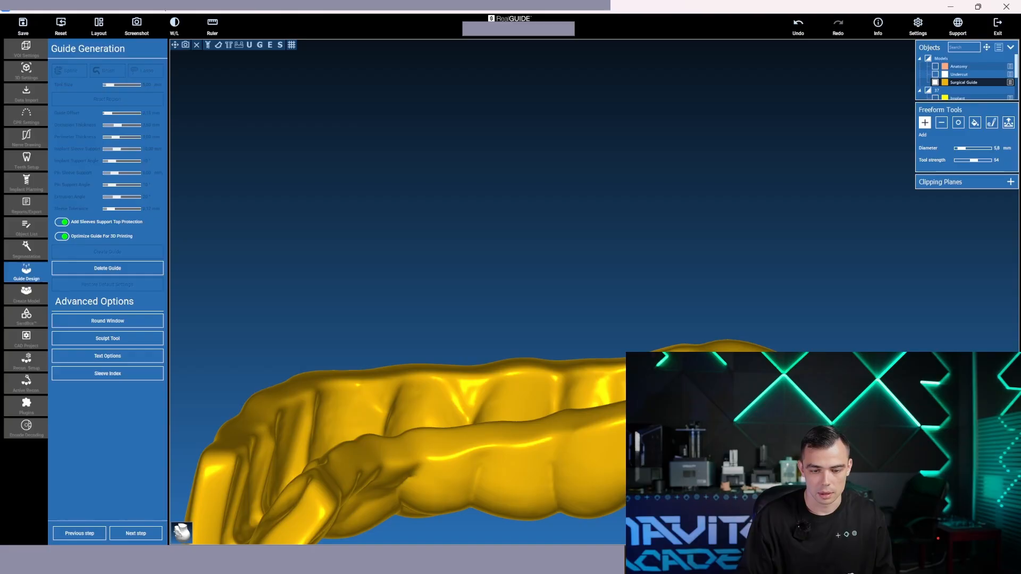
right_click_drag(712, 425, 593, 493)
mouse_move(704, 211)
left_mouse_down()
mouse_move(789, 220)
mouse_move(725, 210)
left_mouse_up()
mouse_move(775, 121)
right_mouse_down()
mouse_move(763, 121)
mouse_move(761, 362)
right_mouse_up()
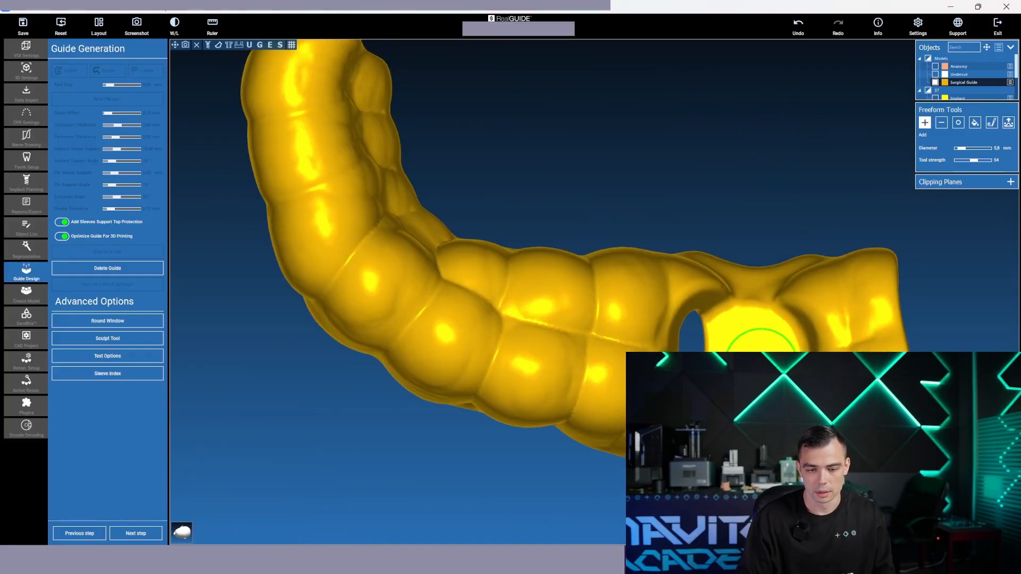
right_click_drag(758, 313, 761, 452)
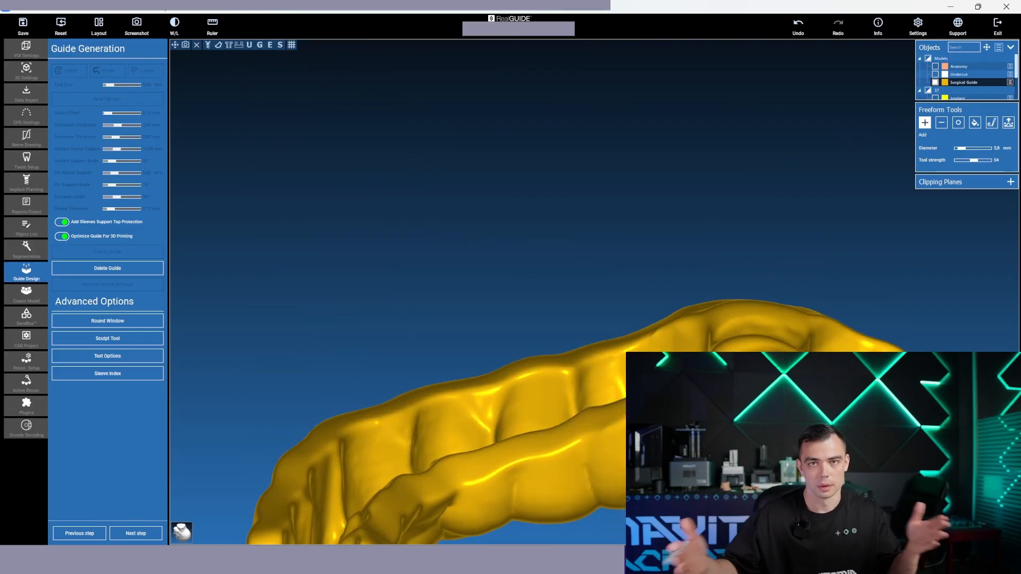
right_click_drag(774, 344, 635, 123)
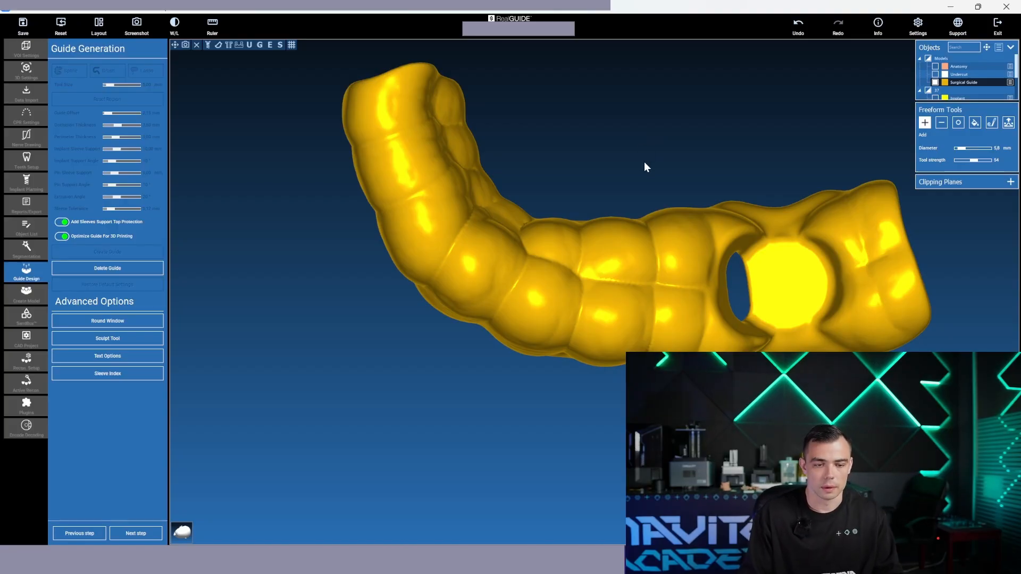
left_click_drag(645, 165, 619, 164)
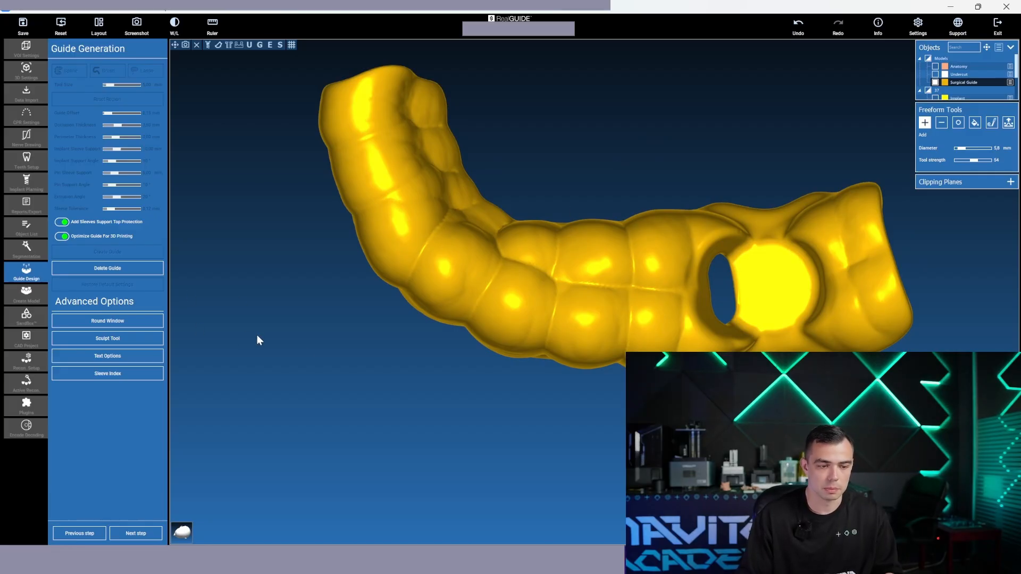
mouse_move(304, 349)
left_mouse_down()
mouse_move(321, 318)
mouse_move(340, 362)
mouse_move(387, 303)
left_mouse_up()
Cut a round window of 7.58 mm size and 50 mm depth through the guide's outer edge at the front teeth
scroll(419, 405, "up", 6)
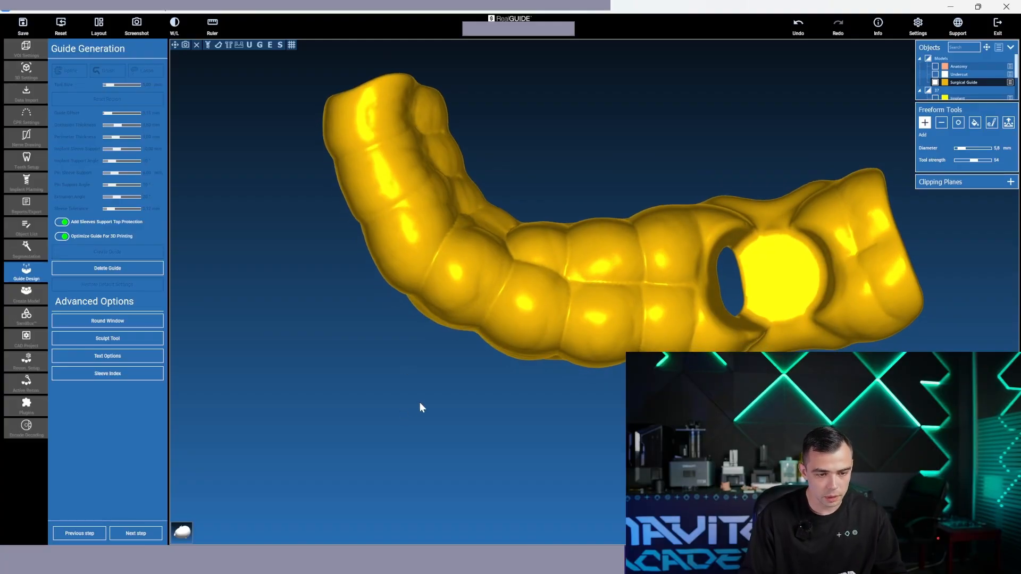
scroll(374, 419, "down", 1)
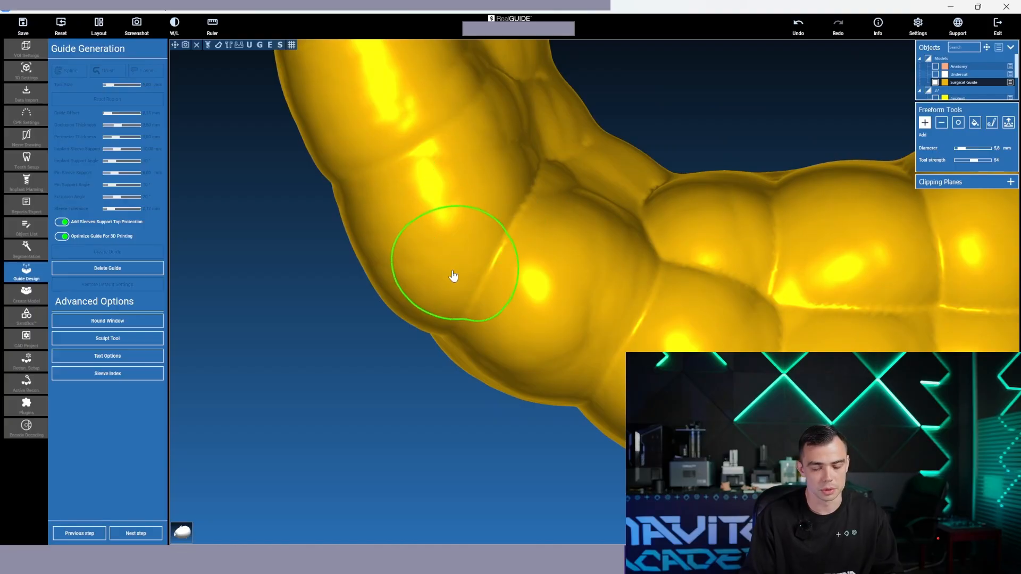
left_click_drag(346, 388, 349, 357)
middle_click_drag(430, 147, 430, 261)
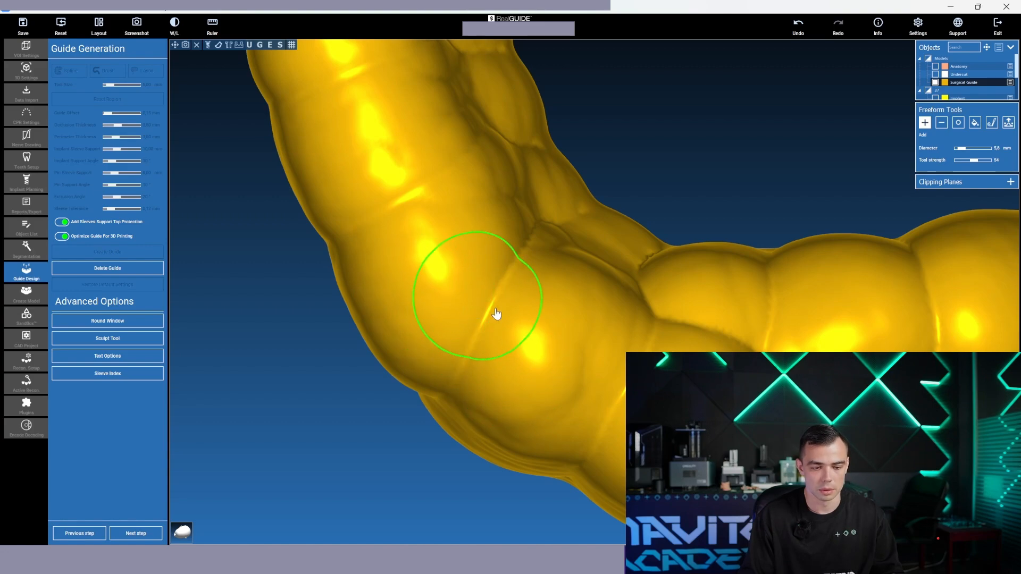
left_click(140, 321)
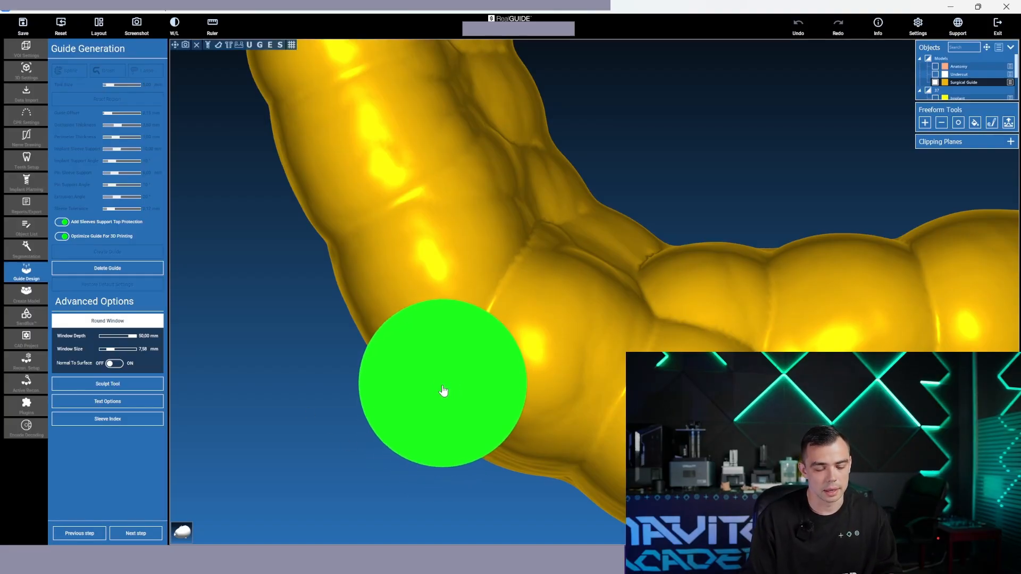
left_click(444, 357)
Show the Undercut model beneath the guide and view the teeth through the new window
mouse_move(284, 394)
left_mouse_down()
mouse_move(504, 292)
mouse_move(429, 471)
left_mouse_up()
middle_click_drag(394, 404, 368, 524)
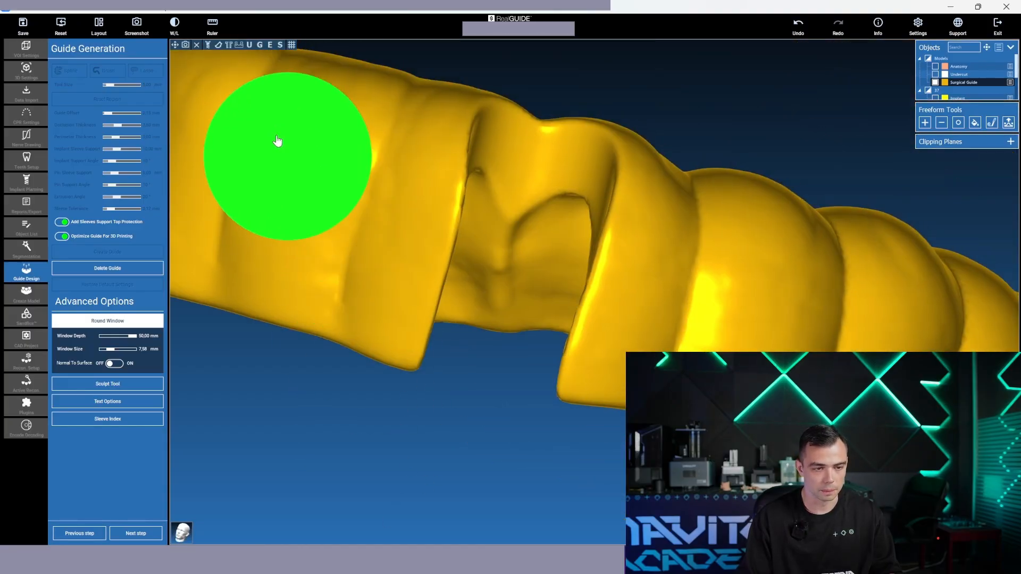
left_click(251, 46)
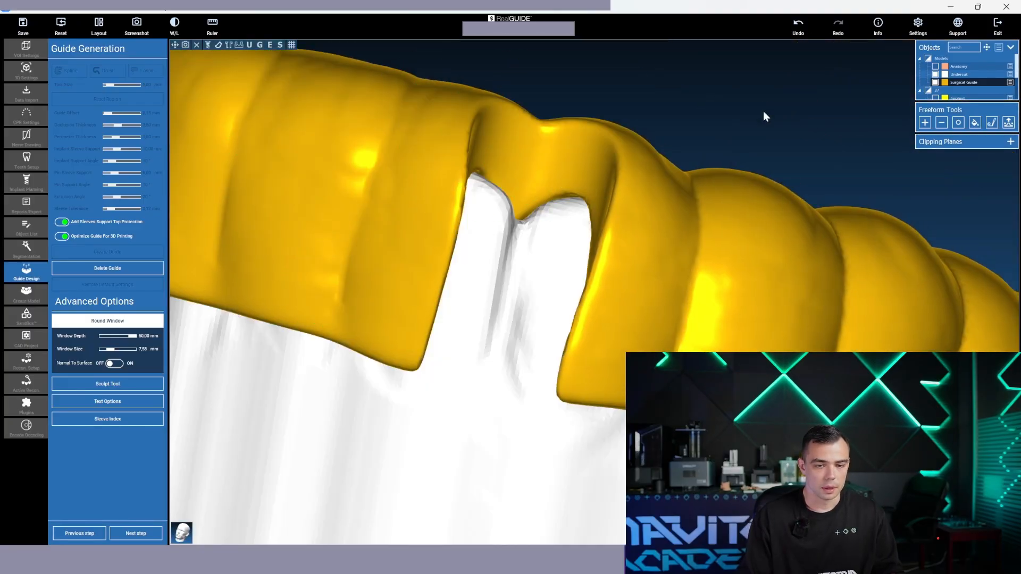
left_click_drag(764, 116, 711, 113)
left_click(925, 123)
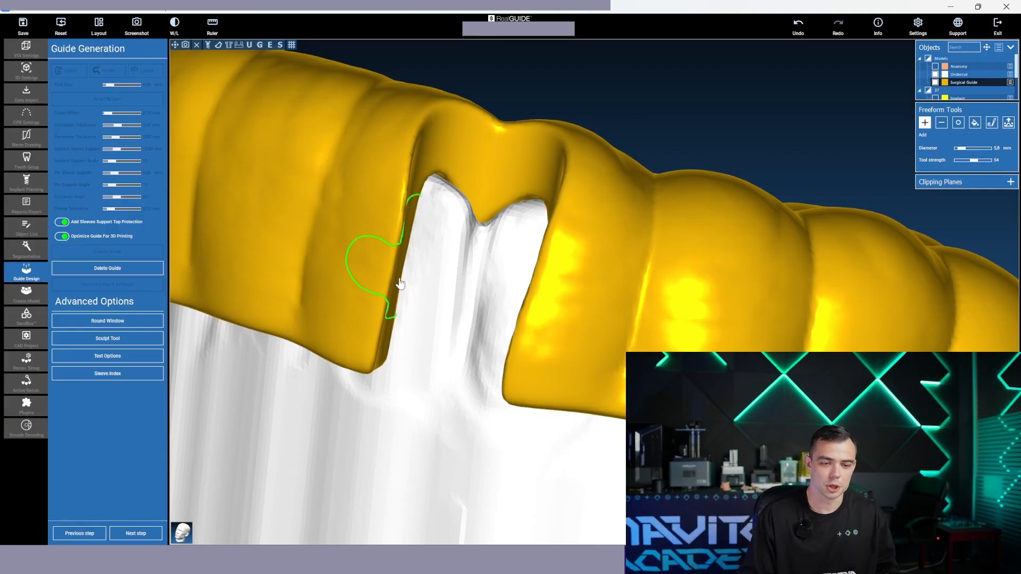
mouse_move(688, 104)
left_mouse_down()
mouse_move(638, 244)
mouse_move(662, 127)
mouse_move(659, 192)
mouse_move(657, 163)
mouse_move(710, 83)
mouse_move(853, 90)
mouse_move(676, 102)
mouse_move(689, 92)
left_mouse_up()
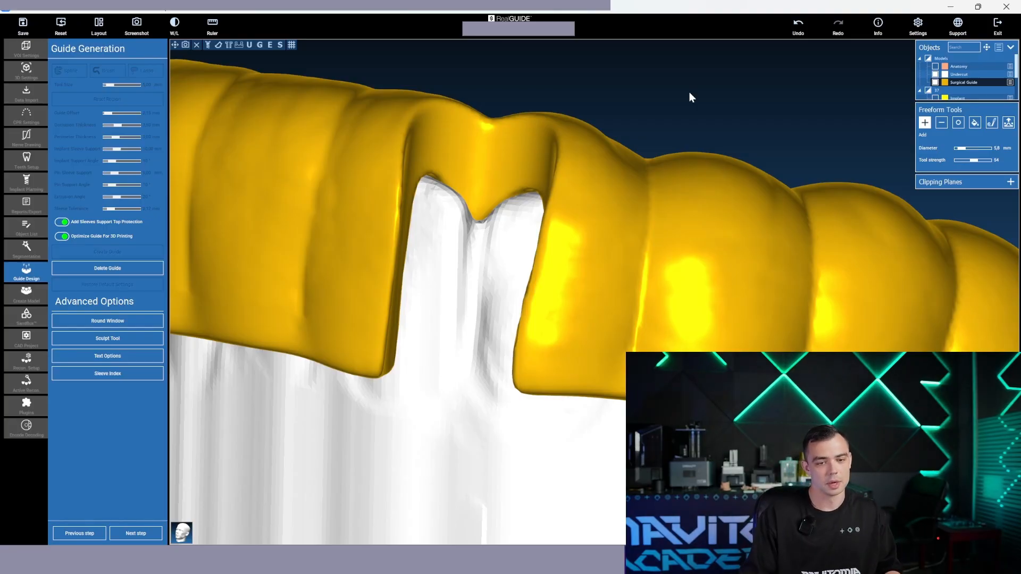
Examine the front window's edges, its tooth contact and the remaining guide material above it
scroll(678, 100, "down", 5)
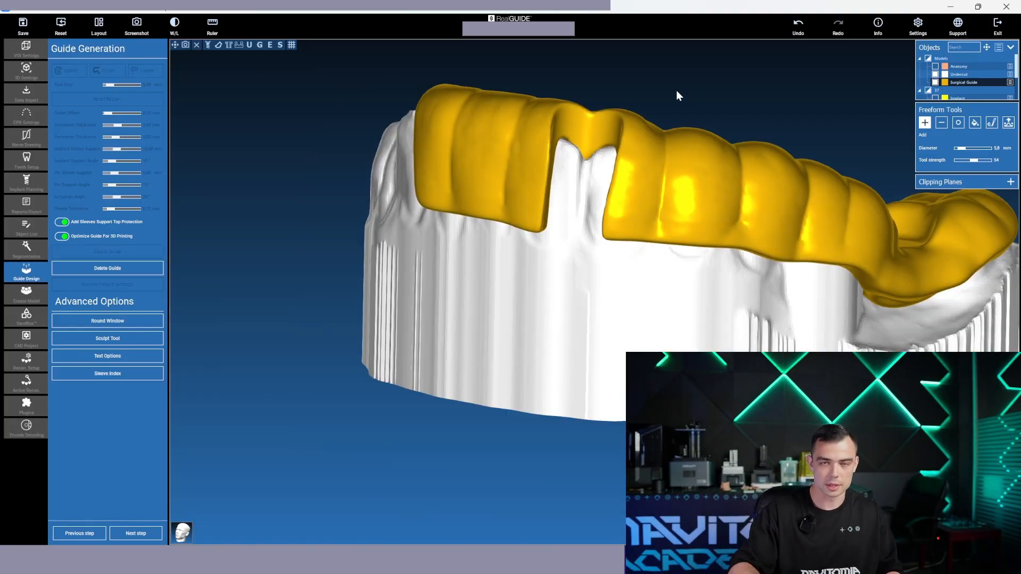
scroll(565, 161, "up", 5)
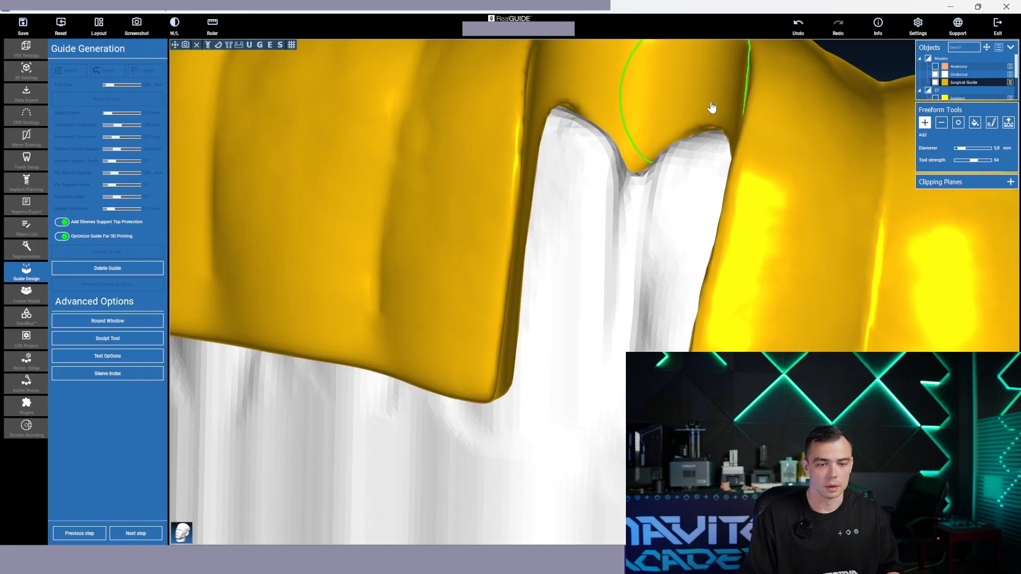
middle_click_drag(711, 107, 641, 149)
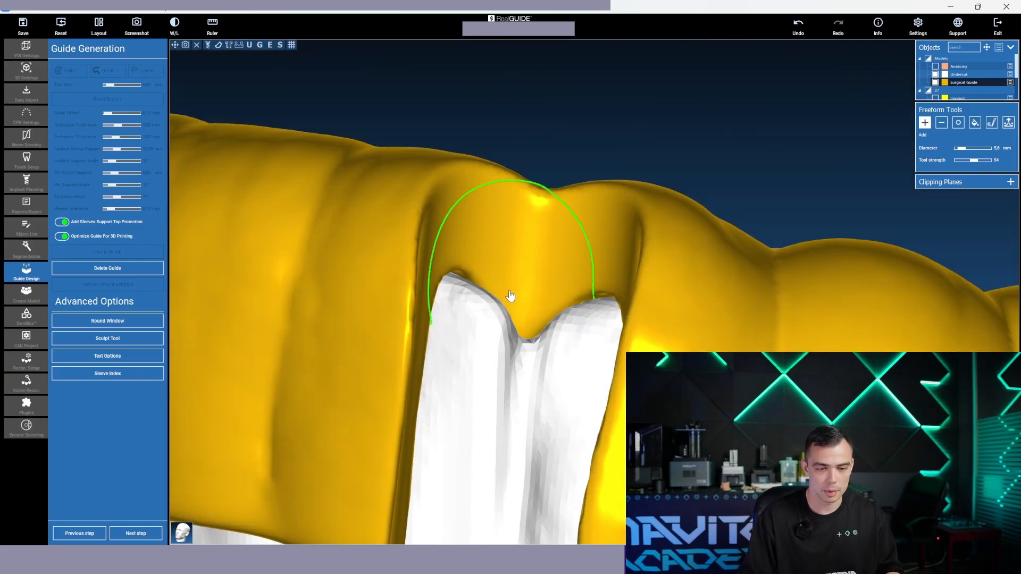
mouse_move(673, 121)
left_mouse_down()
mouse_move(619, 92)
mouse_move(746, 96)
mouse_move(721, 219)
left_mouse_up()
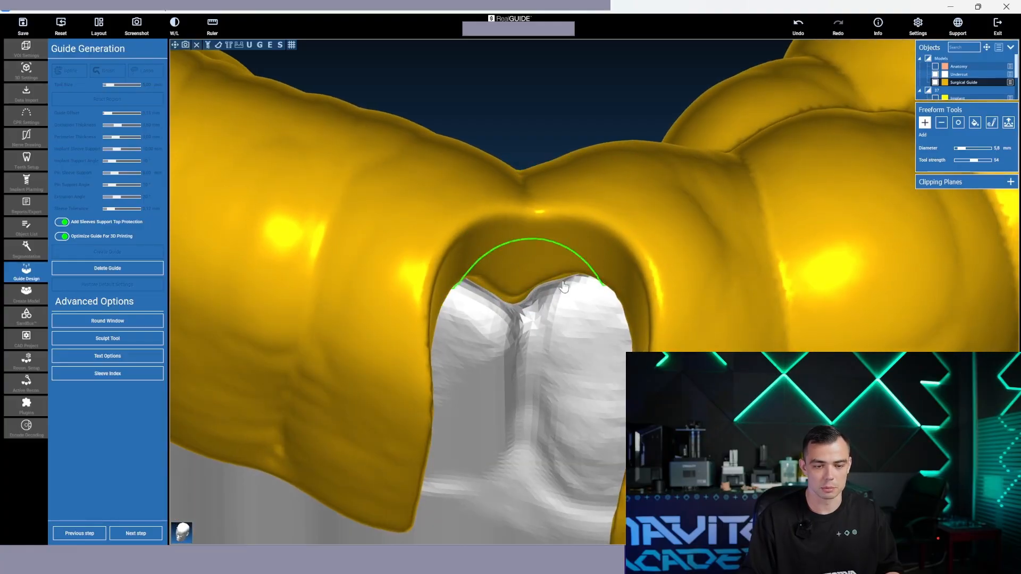
scroll(589, 321, "down", 2)
left_click_drag(565, 92, 676, 273)
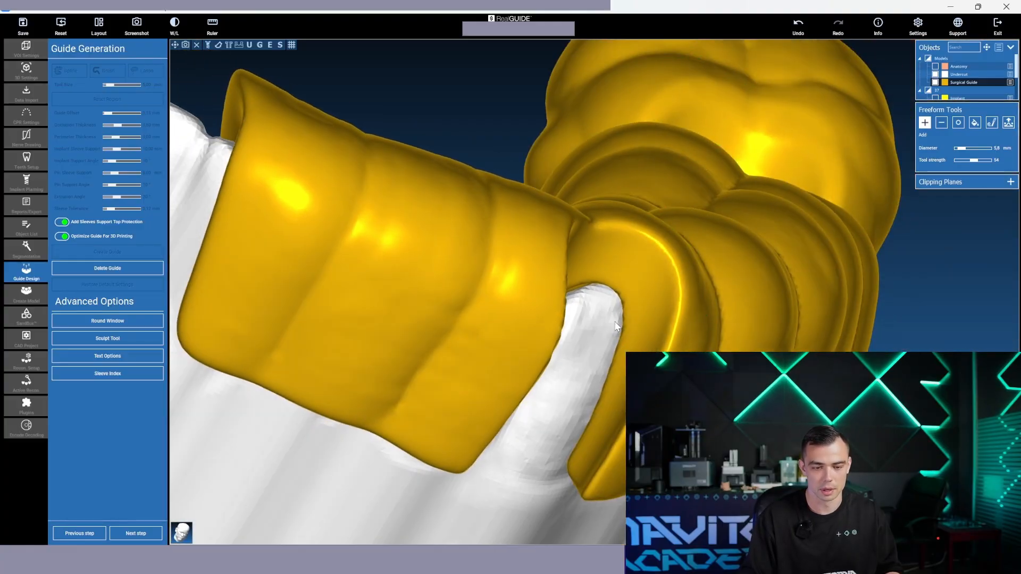
left_click_drag(543, 88, 536, 277)
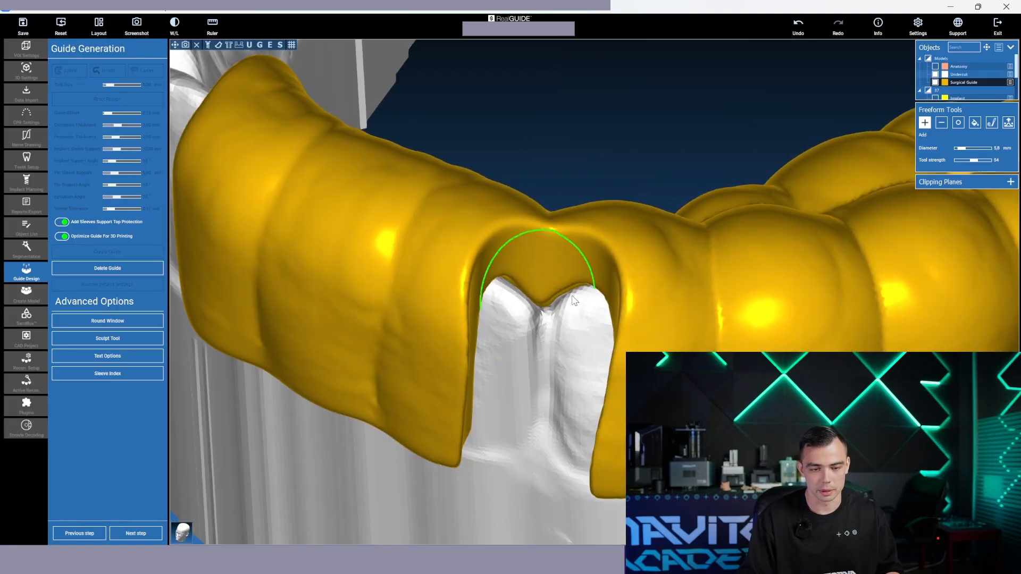
left_click_drag(604, 136, 632, 46)
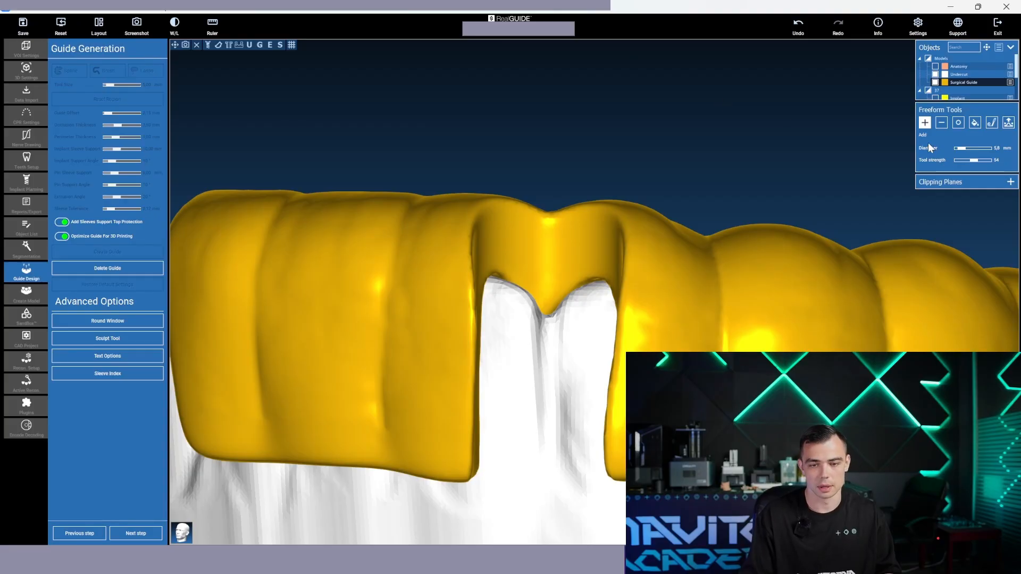
Smooth the guide beside the front window with the Smooth freeform tool at 10.4 mm diameter
left_click(957, 122)
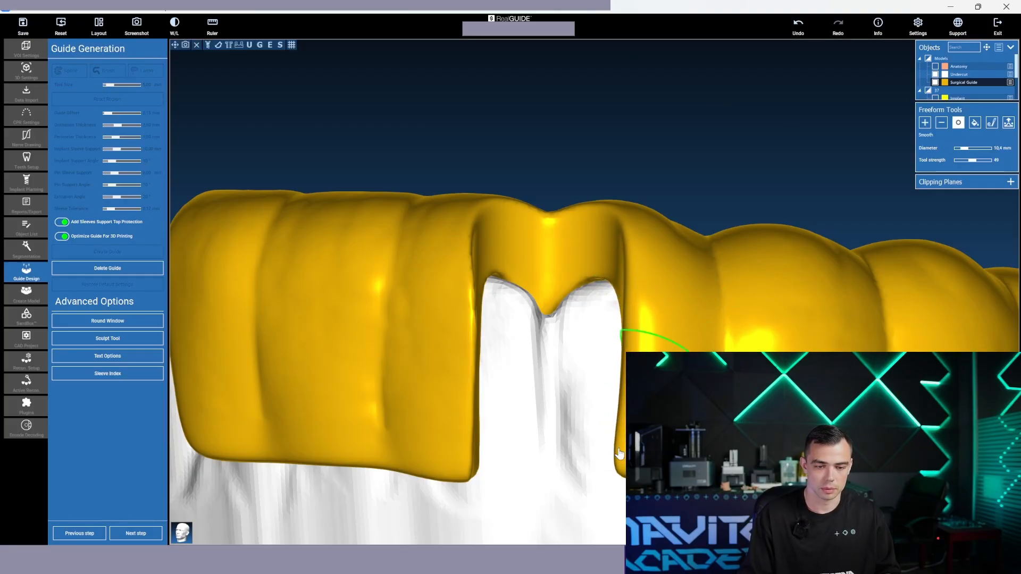
left_click(462, 374)
right_click_drag(582, 213, 544, 464)
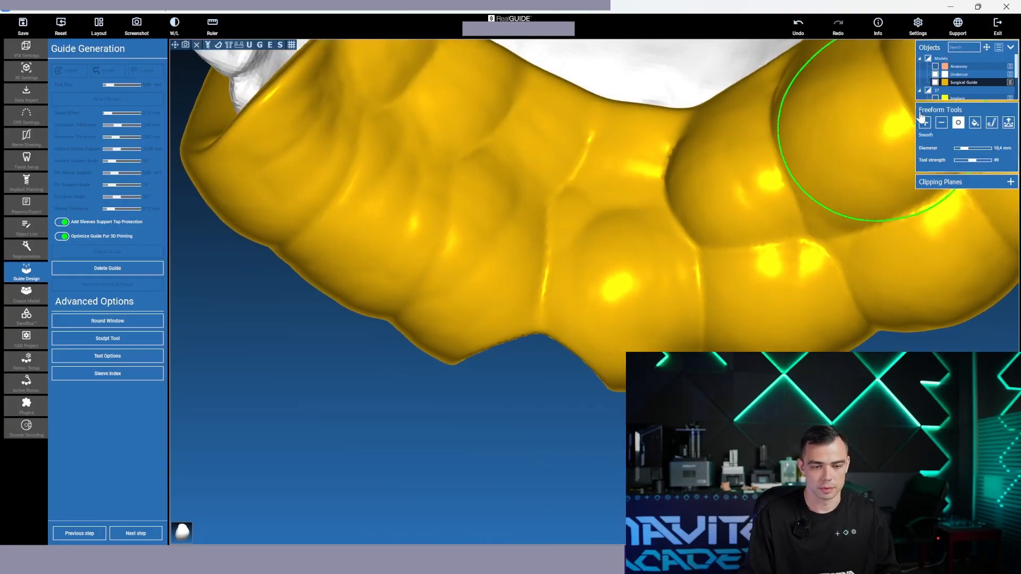
Build up material above and behind the front window with the Add freeform tool at 5.8 mm diameter and check the reinforced area
left_click(925, 123)
left_click(564, 255)
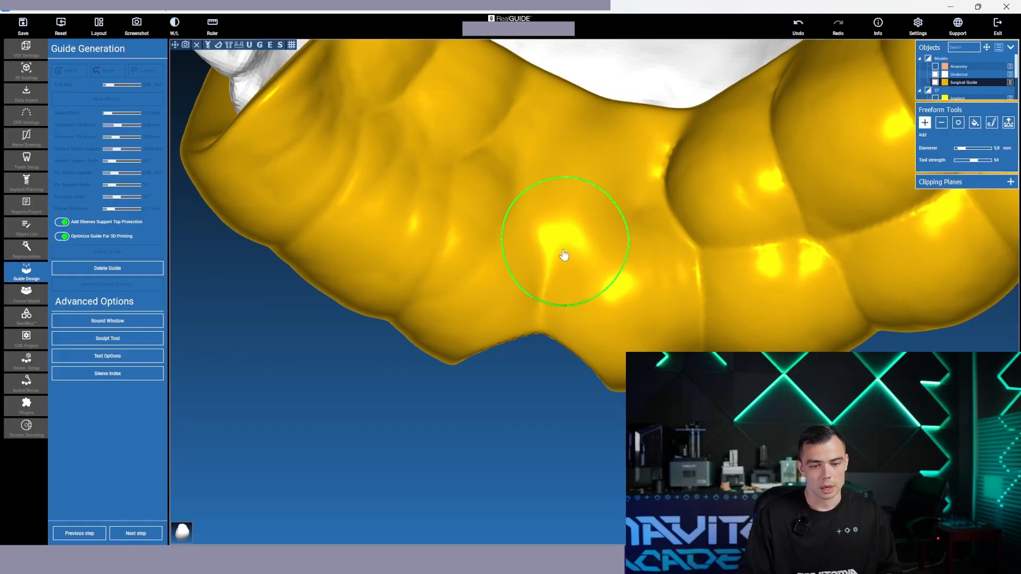
mouse_move(563, 255)
left_mouse_down()
mouse_move(574, 161)
mouse_move(591, 146)
mouse_move(709, 290)
mouse_move(713, 383)
left_mouse_up()
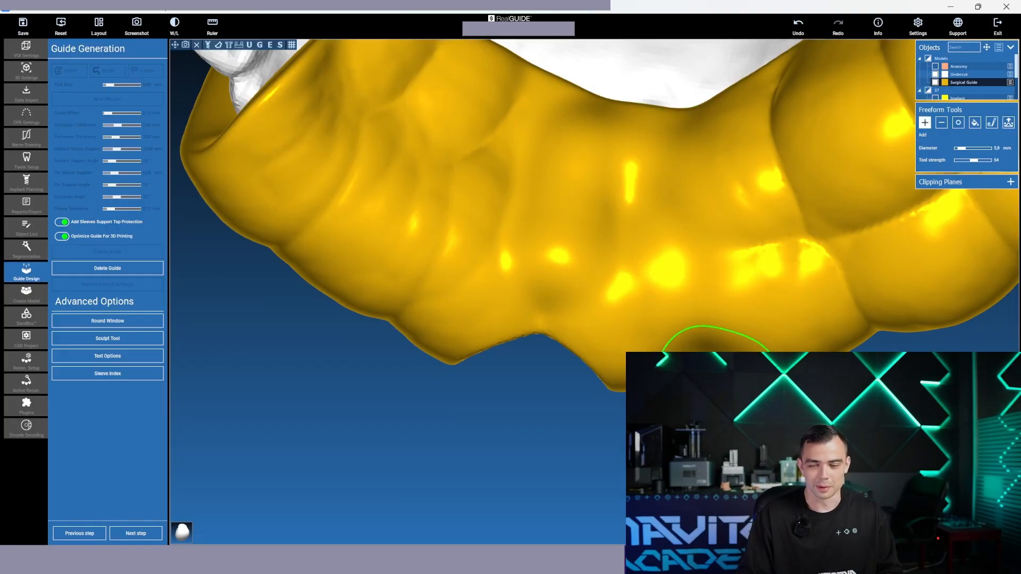
right_click_drag(691, 436, 628, 340)
mouse_move(547, 255)
left_mouse_down()
mouse_move(566, 153)
mouse_move(567, 201)
mouse_move(579, 146)
mouse_move(567, 209)
left_mouse_up()
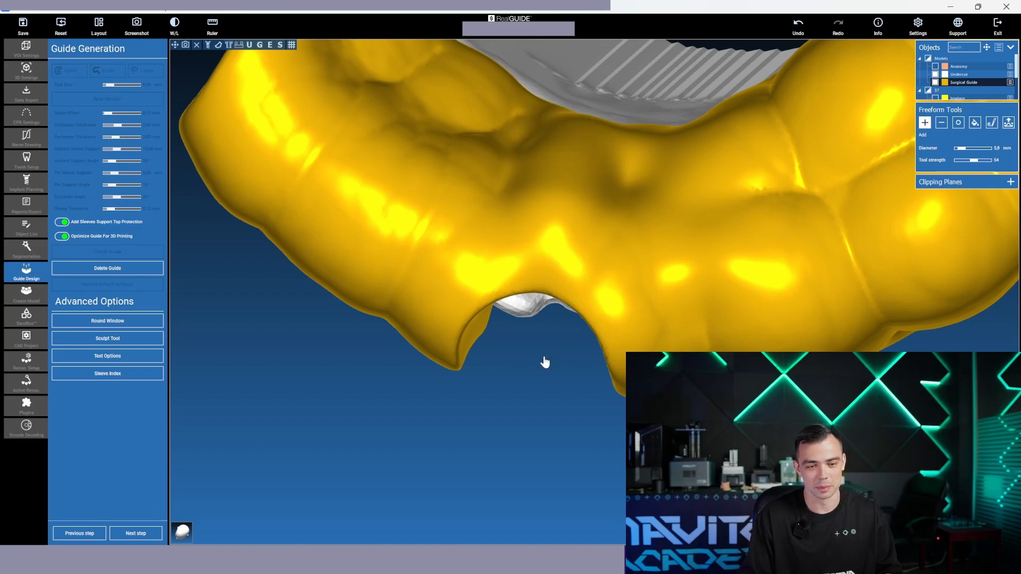
mouse_move(545, 362)
right_mouse_down()
mouse_move(521, 323)
mouse_move(548, 141)
mouse_move(556, 279)
mouse_move(579, 372)
right_mouse_up()
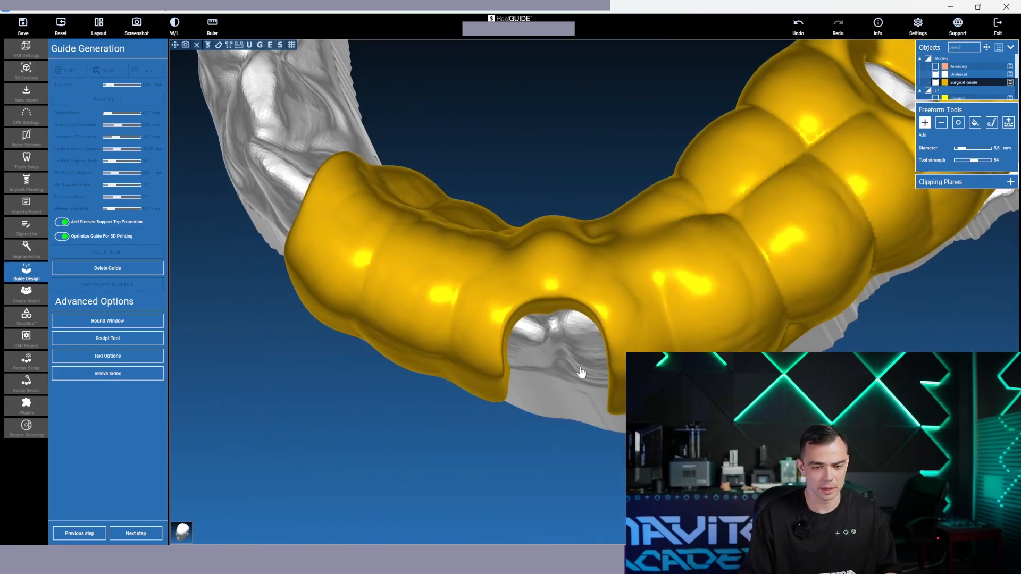
Start adding the text "lesson1-1" to the surgical guide and bring its broad side wall near the end into view
mouse_move(583, 119)
right_mouse_down()
mouse_move(542, 196)
mouse_move(553, 301)
mouse_move(533, 95)
mouse_move(500, 105)
right_mouse_up()
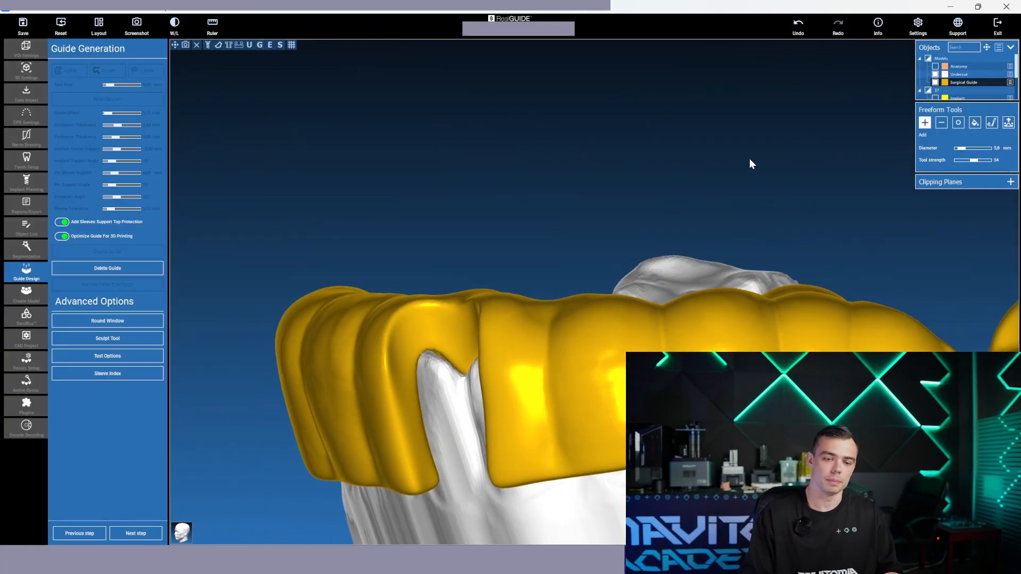
left_click_drag(749, 158, 538, 208)
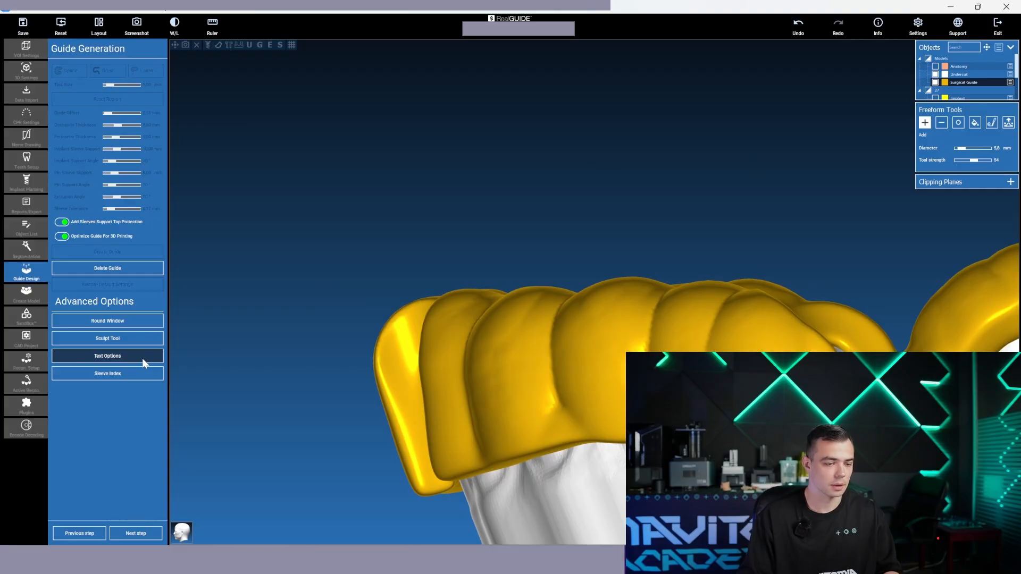
left_click(126, 356)
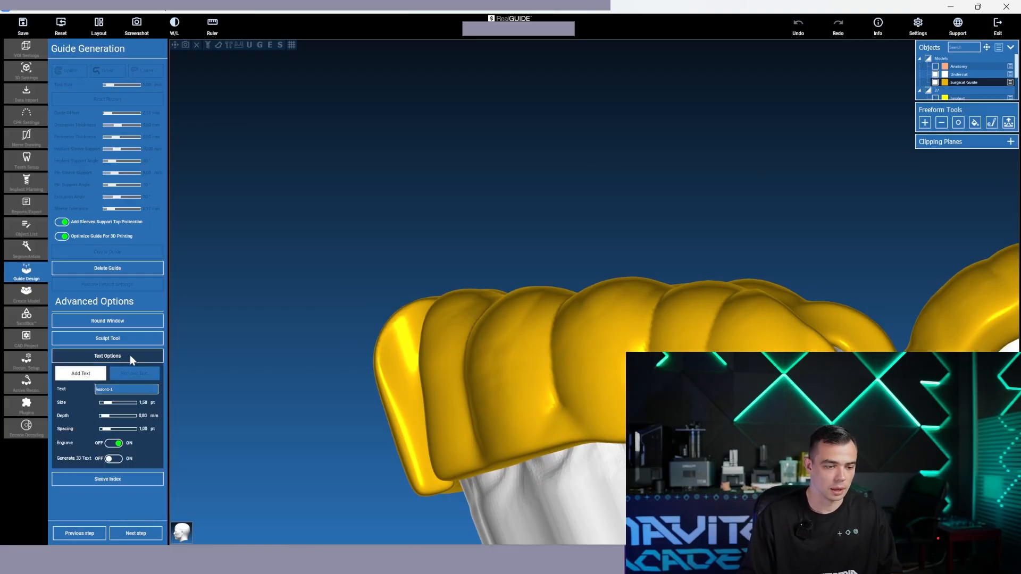
left_click_drag(744, 187, 350, 276)
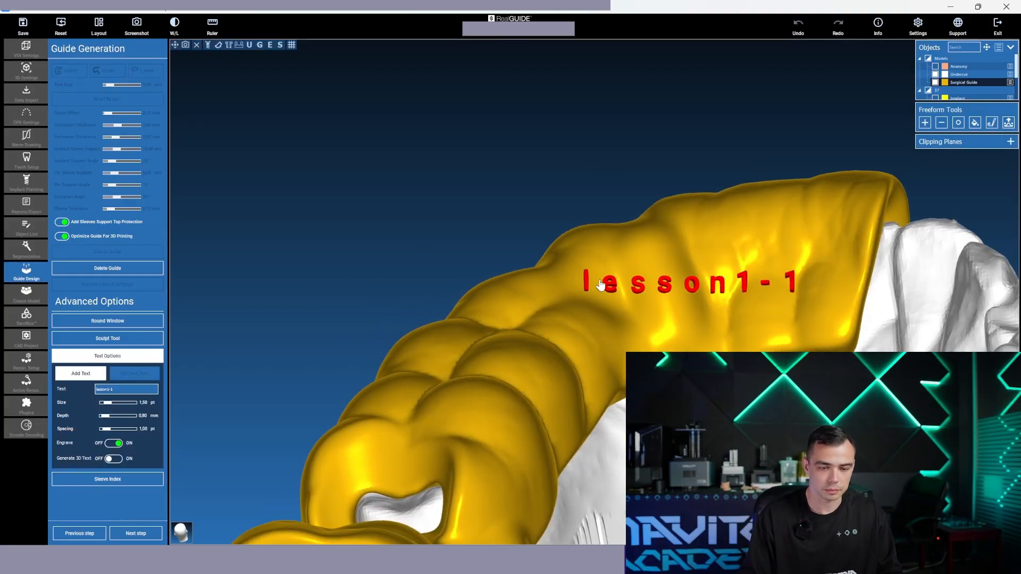
Try the "lesson1-1" text on the guide's side wall as raised lettering with engraving turned off
left_click(114, 444)
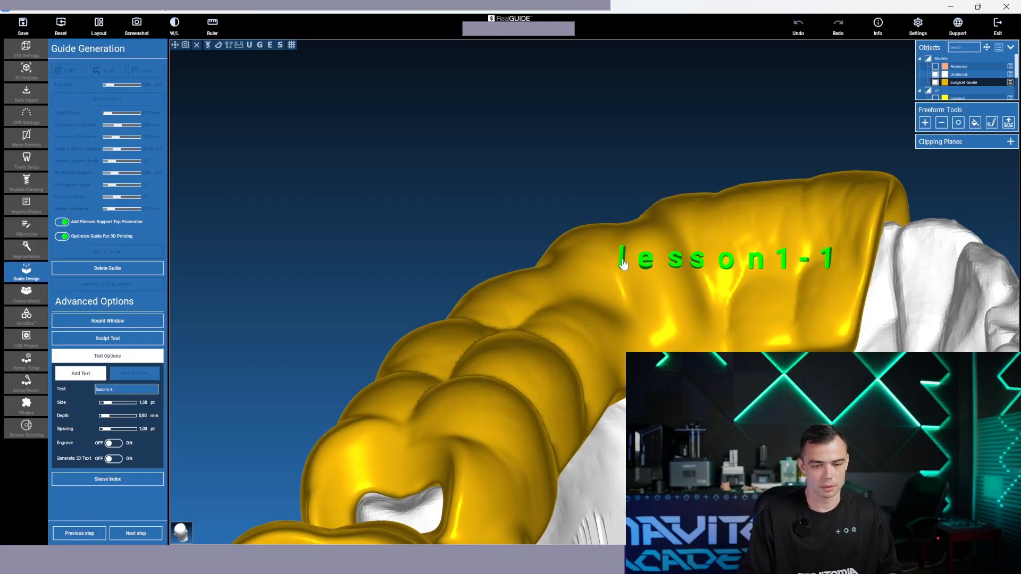
left_click_drag(686, 191, 627, 171)
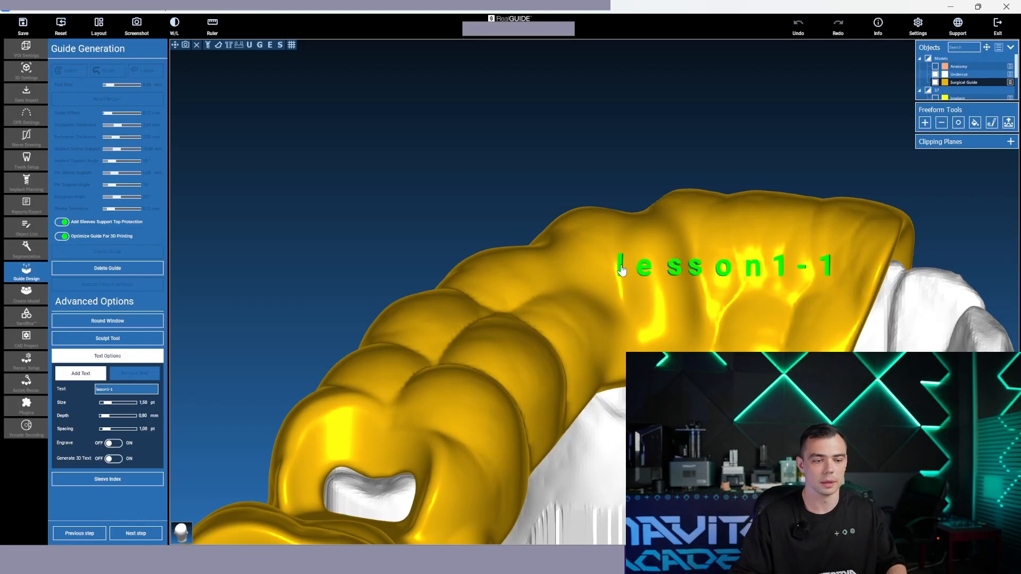
left_click(632, 262)
Turn engraving on and place the "lesson1-1" text along the broad side wall near the guide's end
left_click(114, 443)
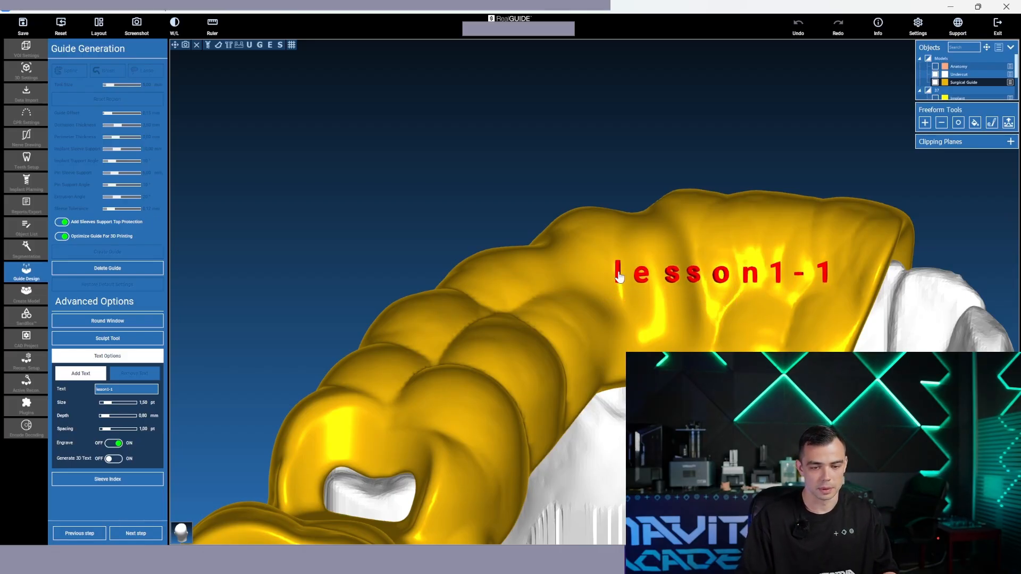
left_click(619, 274)
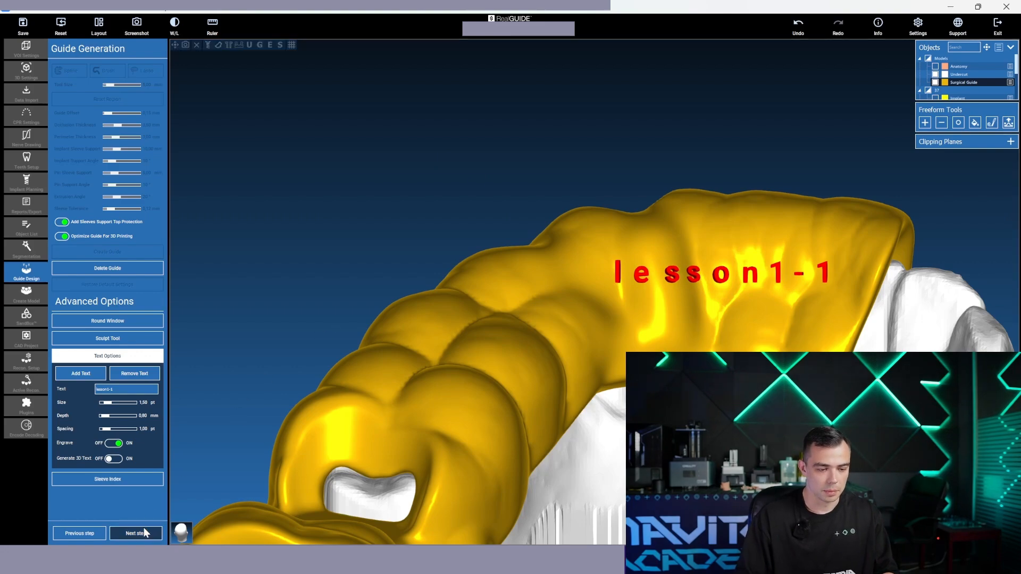